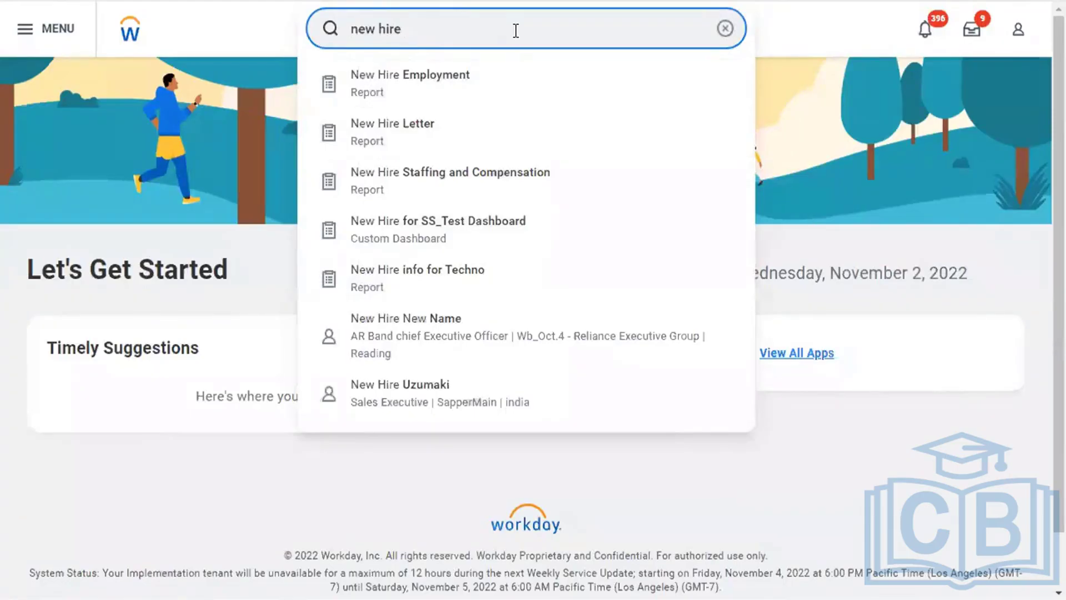
Find the New Hire info for Techno report among the tasks and reports matching "new hire" and open its run prompt
key("Return")
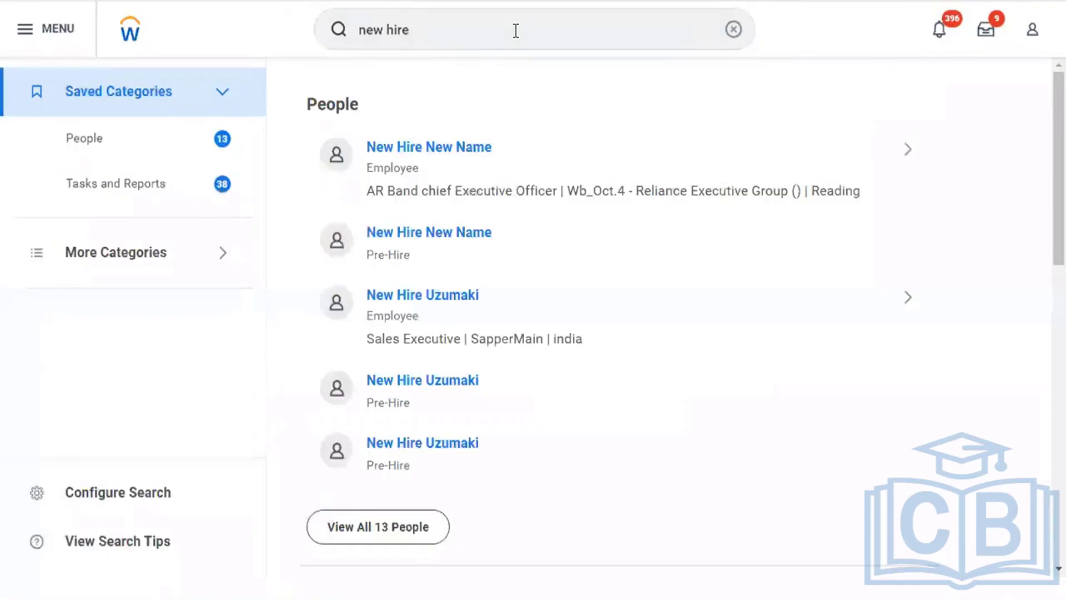
left_click(177, 179)
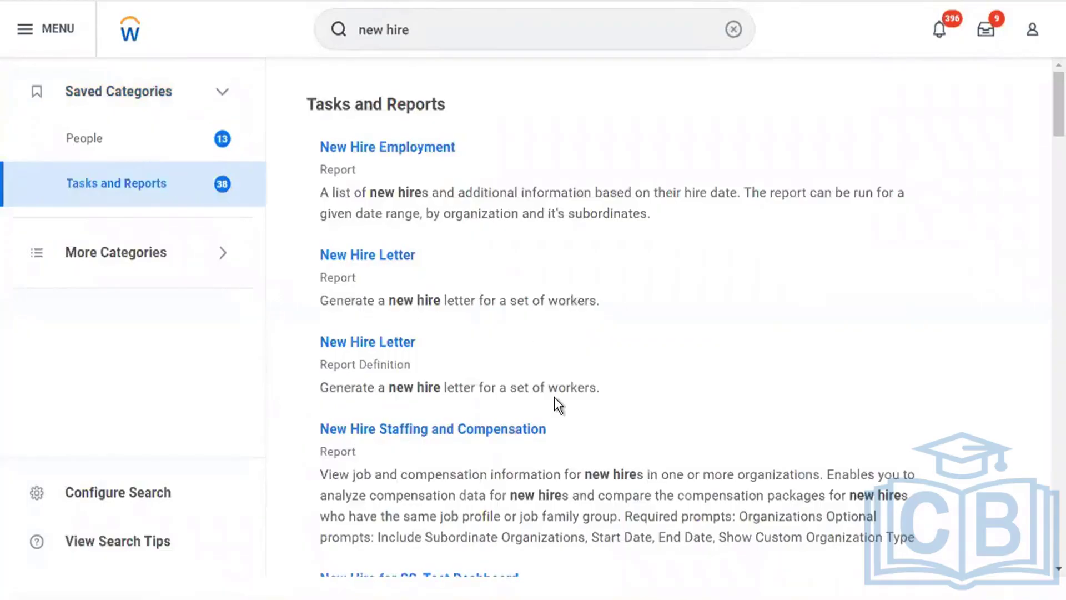
scroll(555, 398, "down", 5)
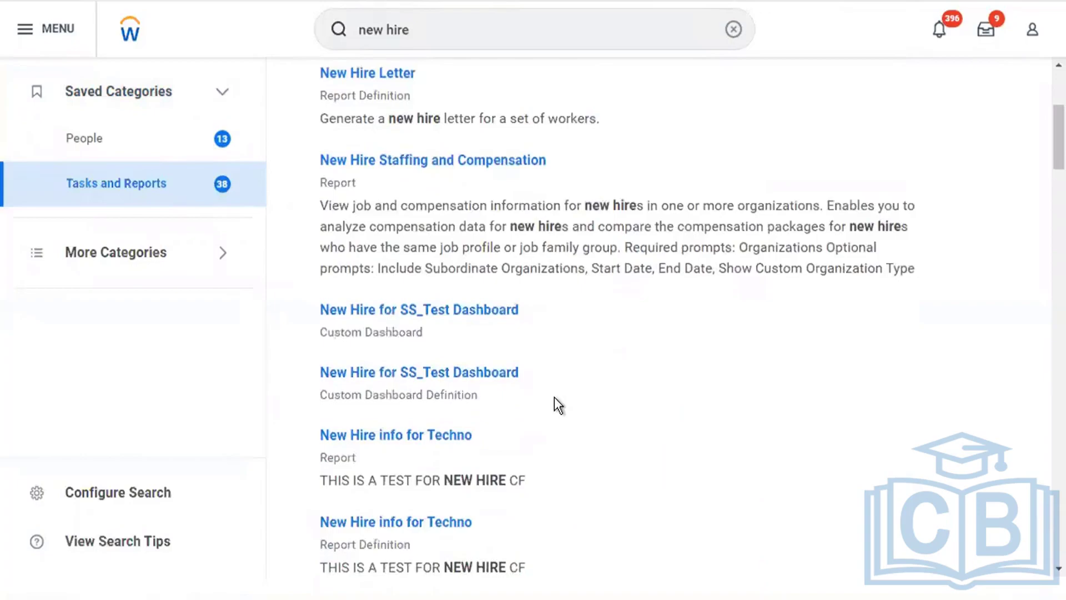
scroll(554, 397, "down", 1)
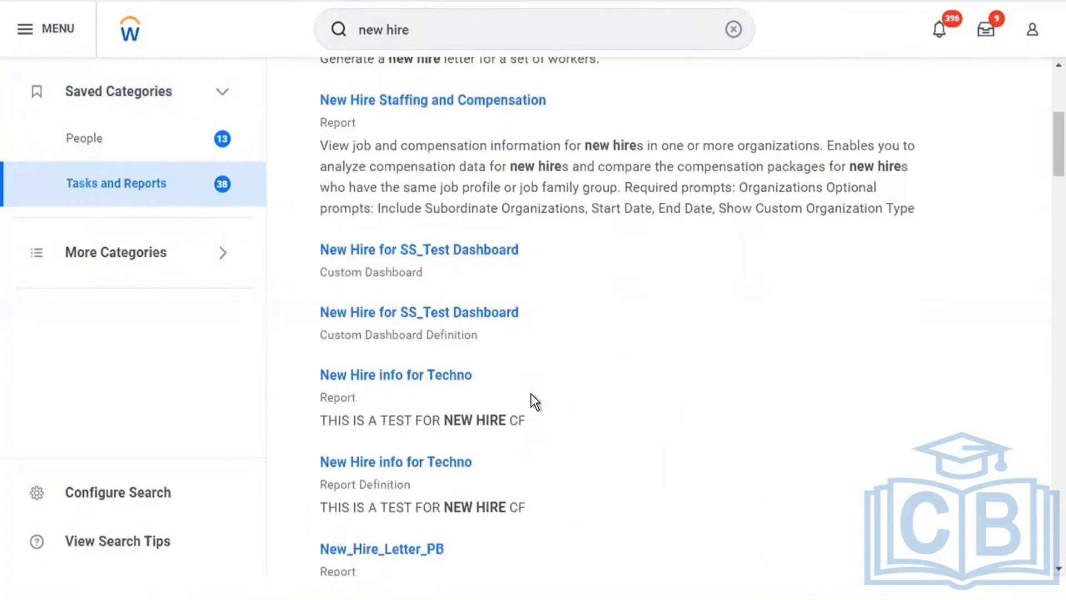
left_click(425, 375)
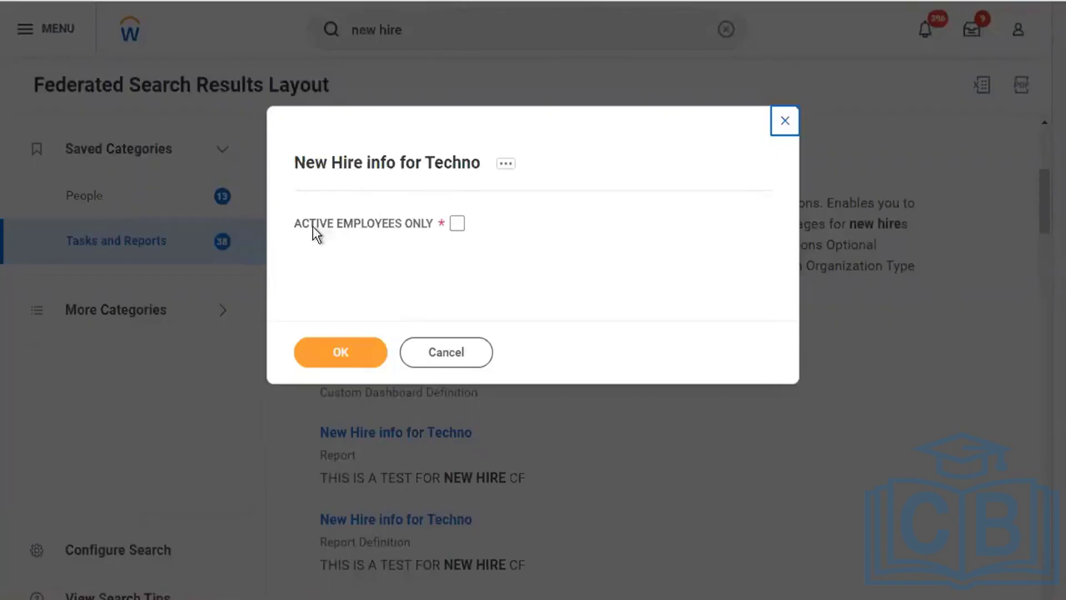
Run the New Hire info for Techno report with Active Employees Only enabled and view the resulting worker list
left_click_drag(295, 228, 387, 226)
left_click(438, 224)
left_click(335, 351)
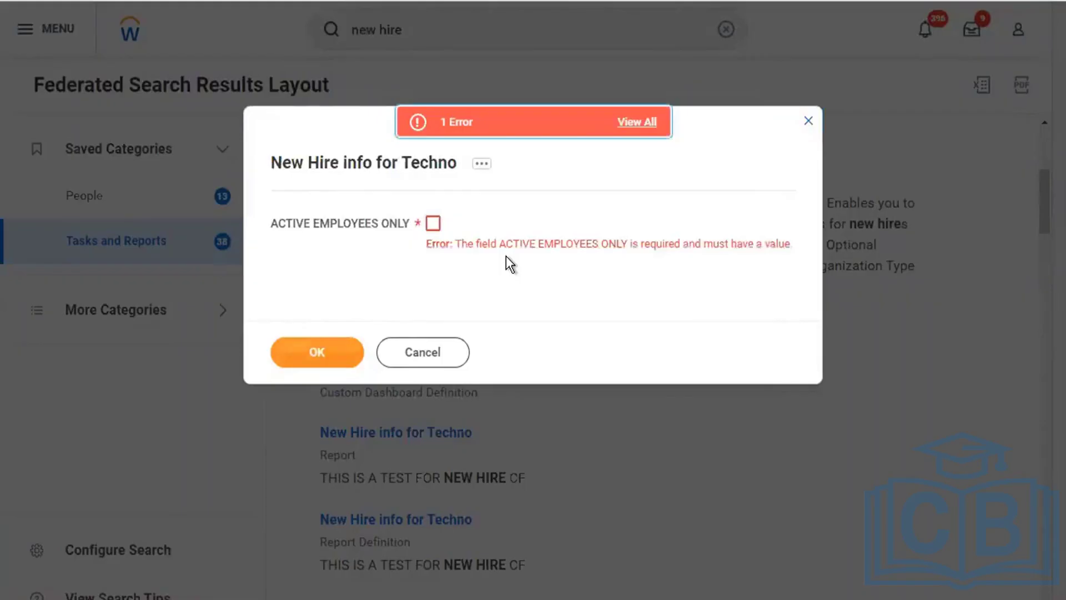
left_click(433, 225)
left_click(364, 349)
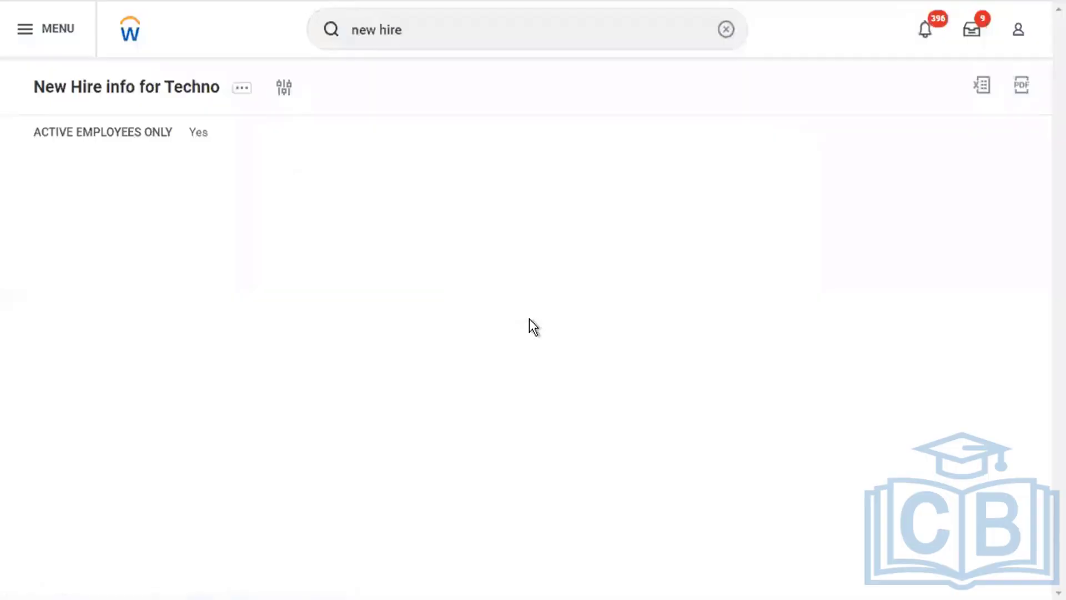
scroll(529, 326, "down", 1)
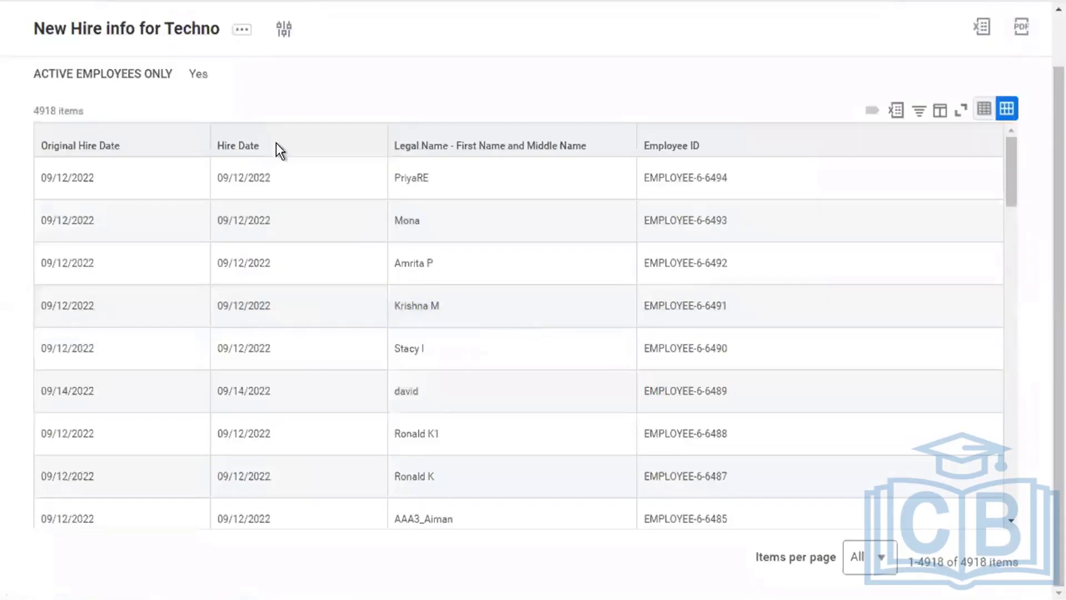
Open the report's custom report definition and review its general details, data source and column fields
scroll(414, 88, "up", 1)
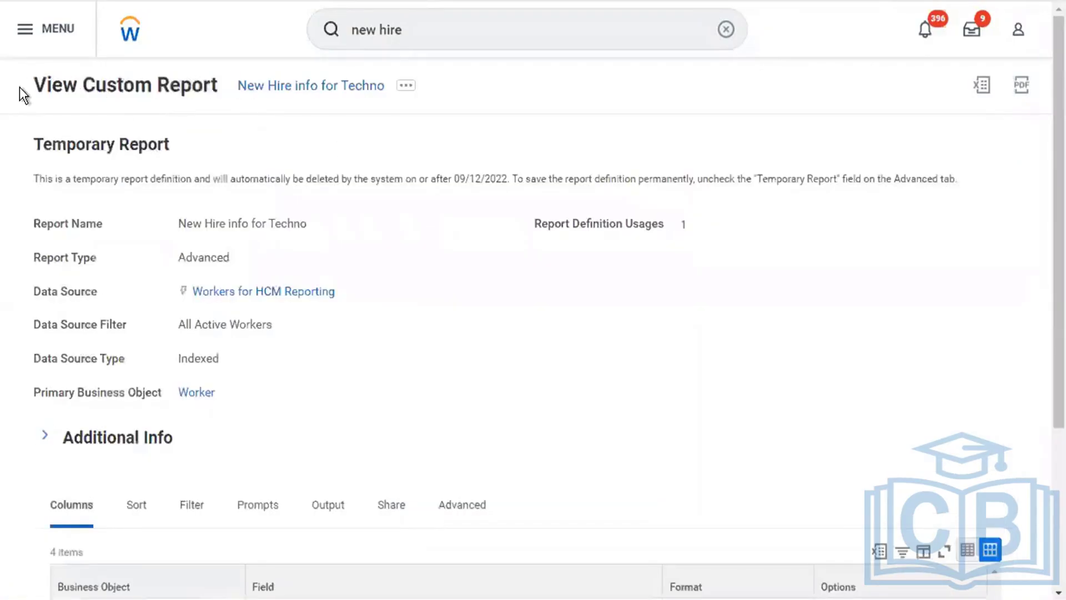
scroll(478, 371, "down", 3)
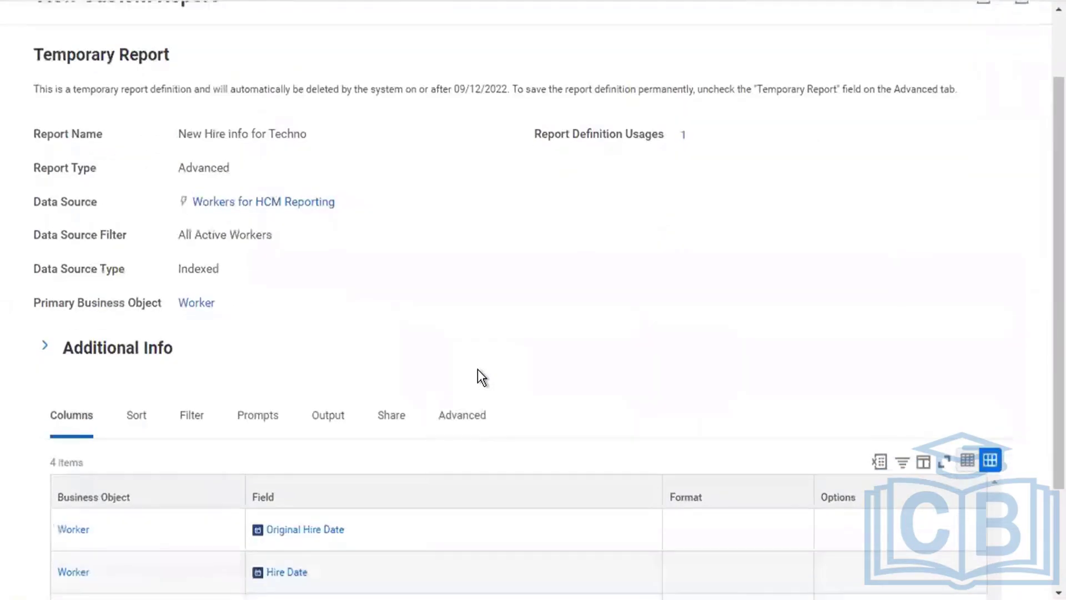
scroll(478, 371, "down", 1)
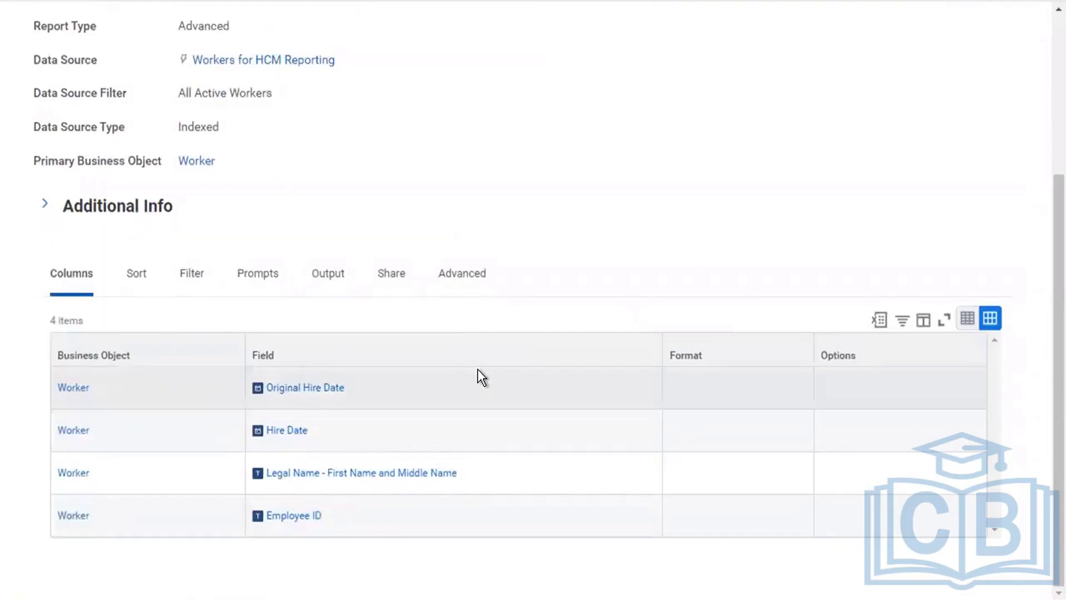
scroll(477, 371, "up", 2)
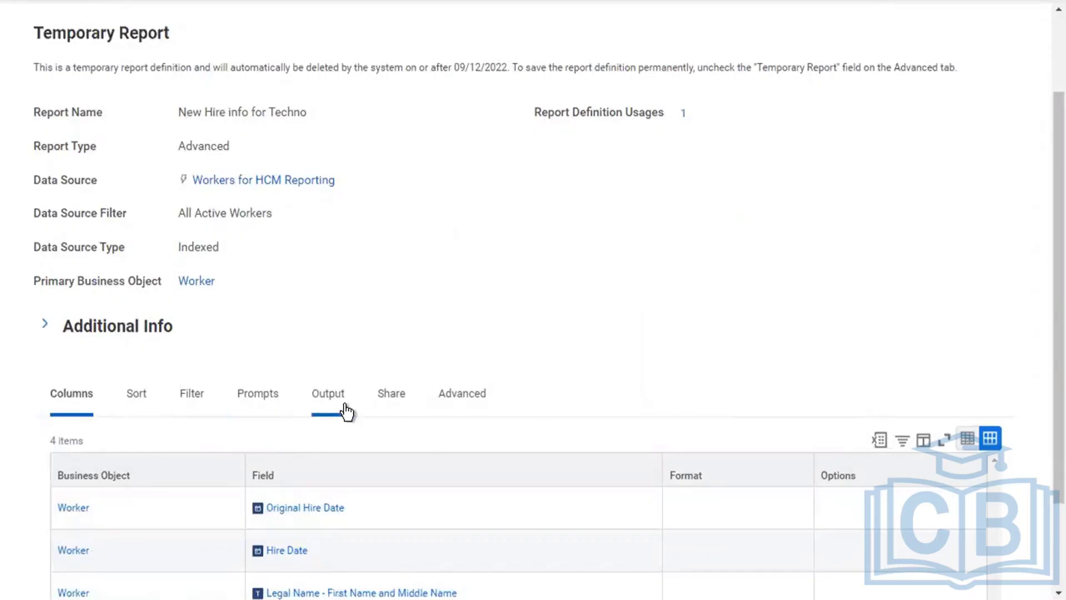
mouse_move(436, 597)
scroll(227, 366, "down", 2)
scroll(227, 365, "down", 1)
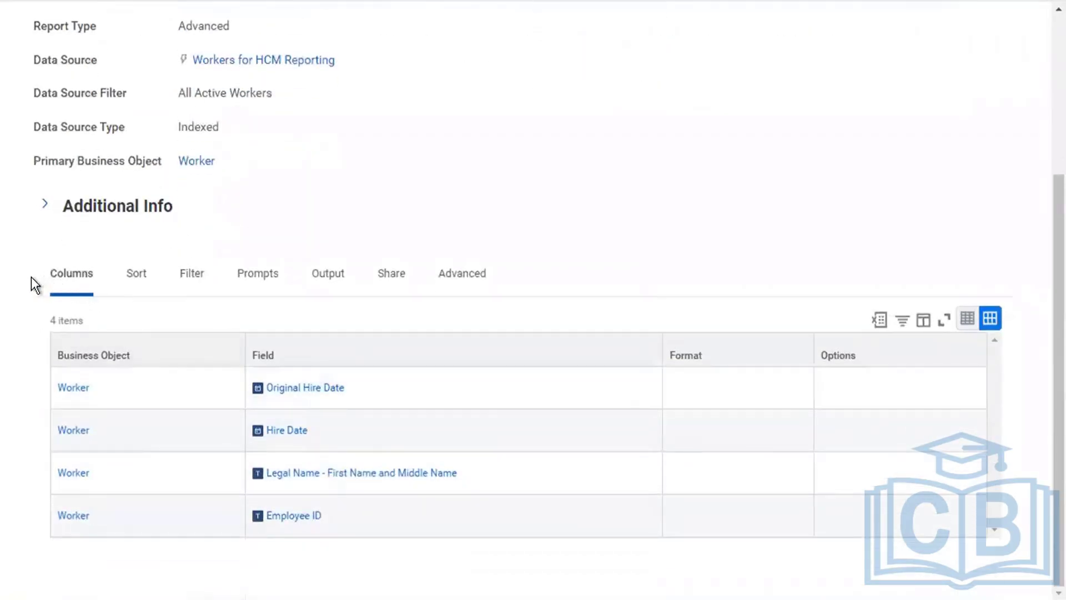
left_click_drag(31, 276, 96, 278)
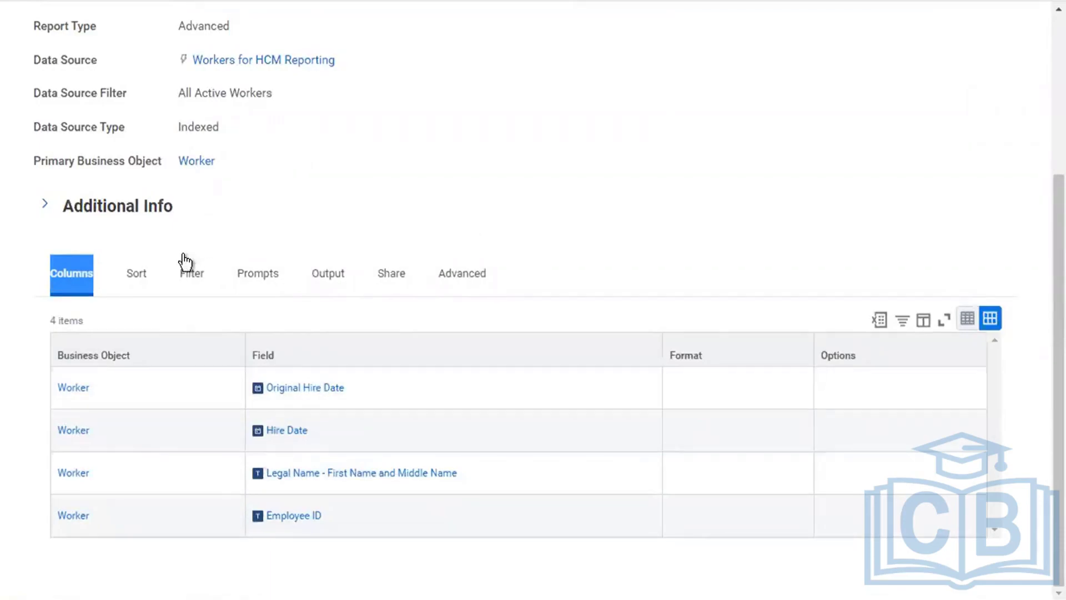
left_click(25, 275)
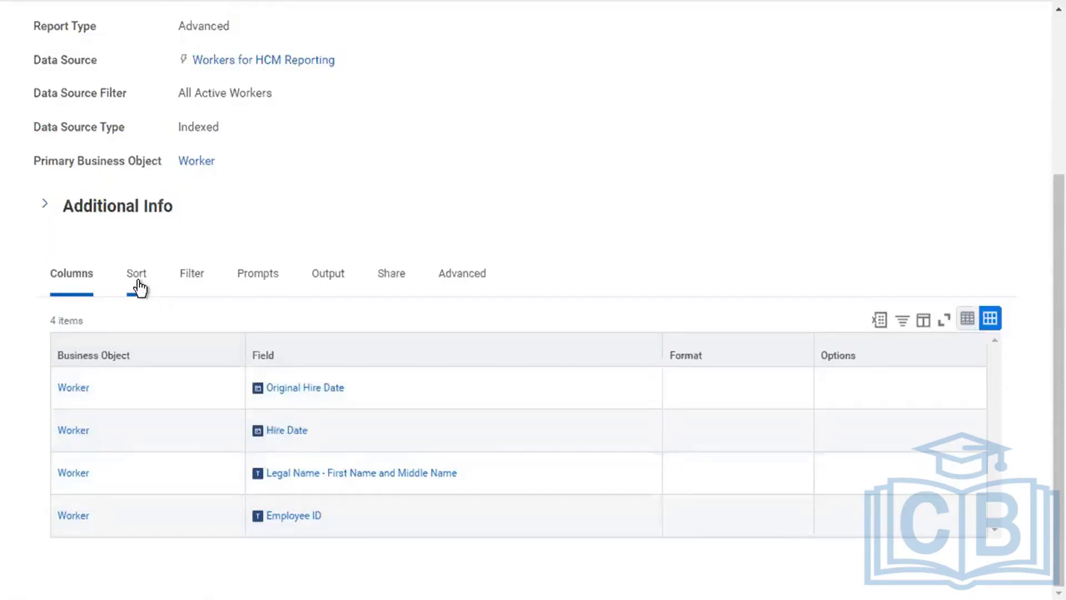
Review how the report results are sorted, checking the sort field and direction in the Sort and Group settings
left_click(138, 280)
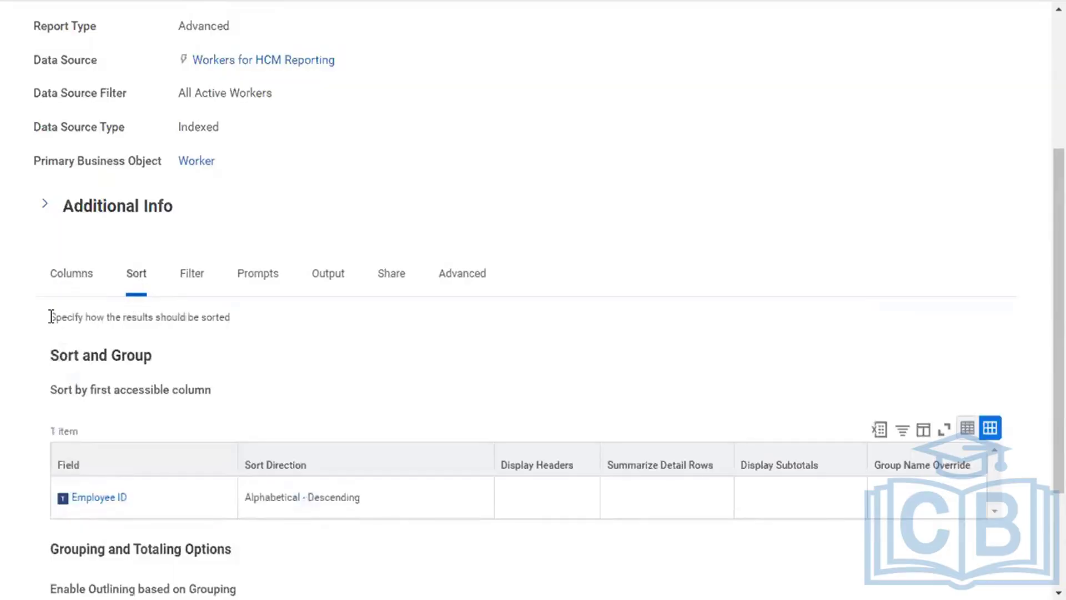
left_click_drag(51, 317, 254, 312)
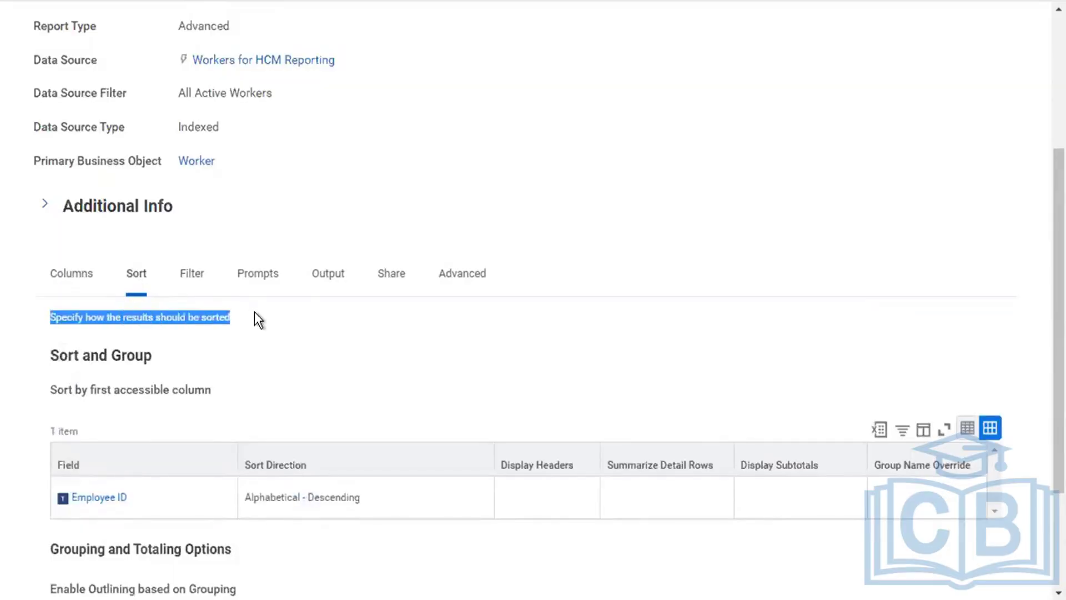
left_click(260, 312)
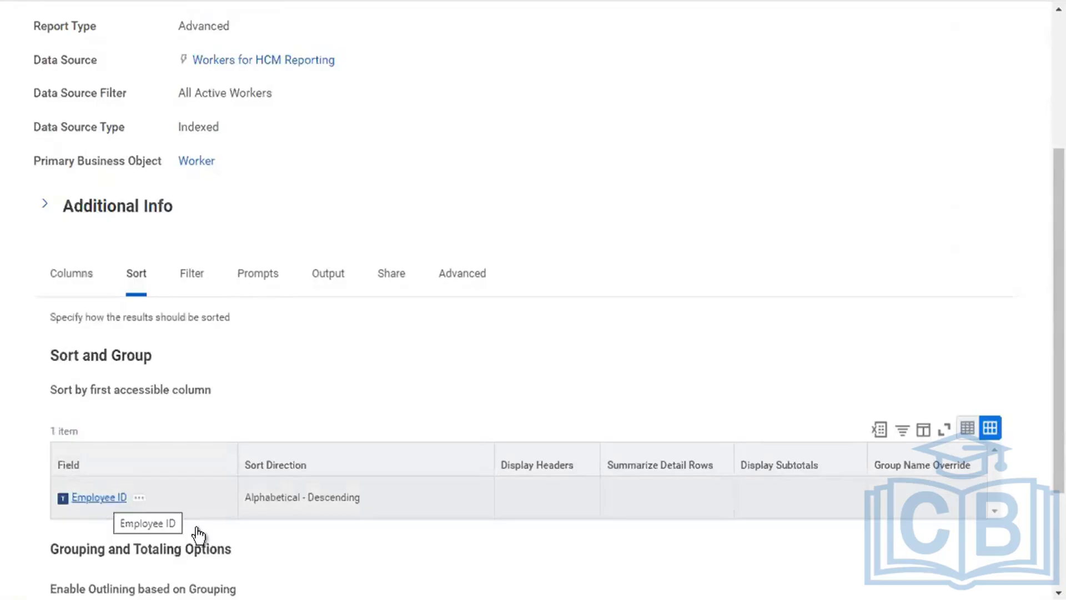
left_click(248, 507)
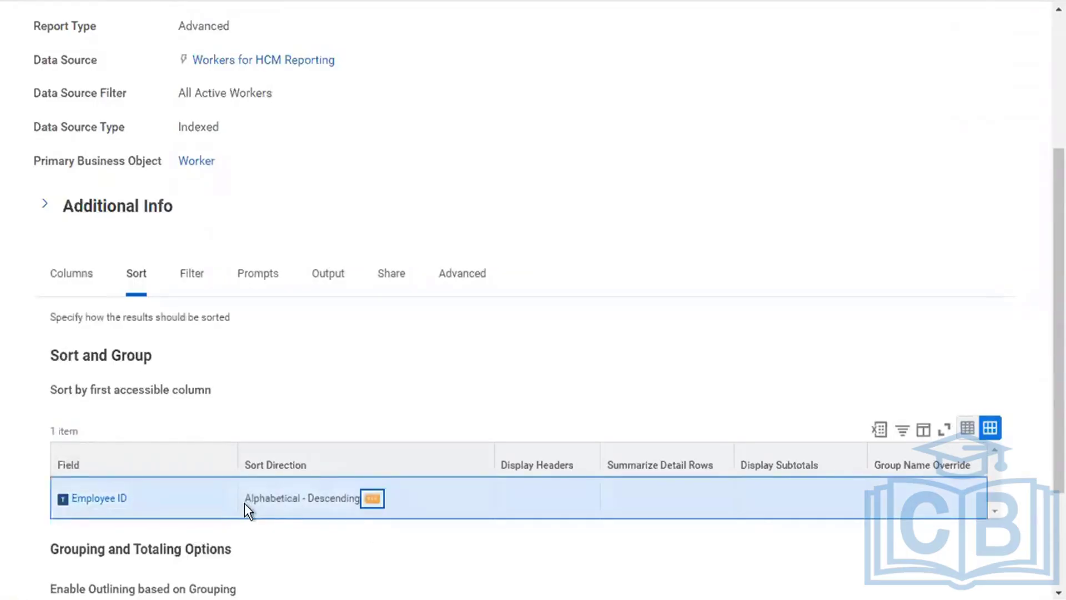
left_click(369, 382)
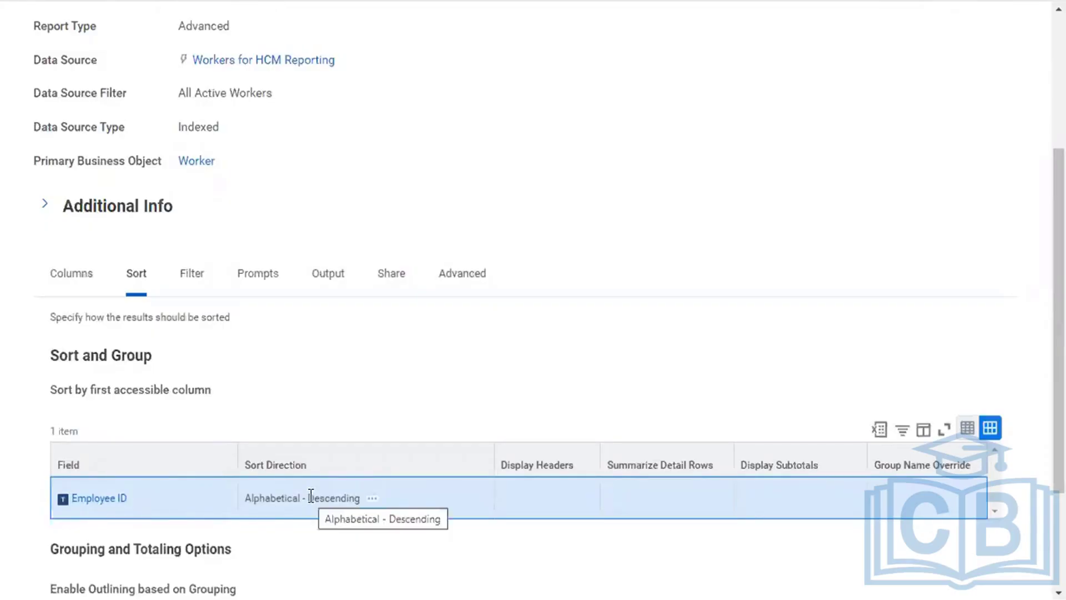
Show the report's filter conditions and examine the comparison type of the Active Status condition
left_click(194, 288)
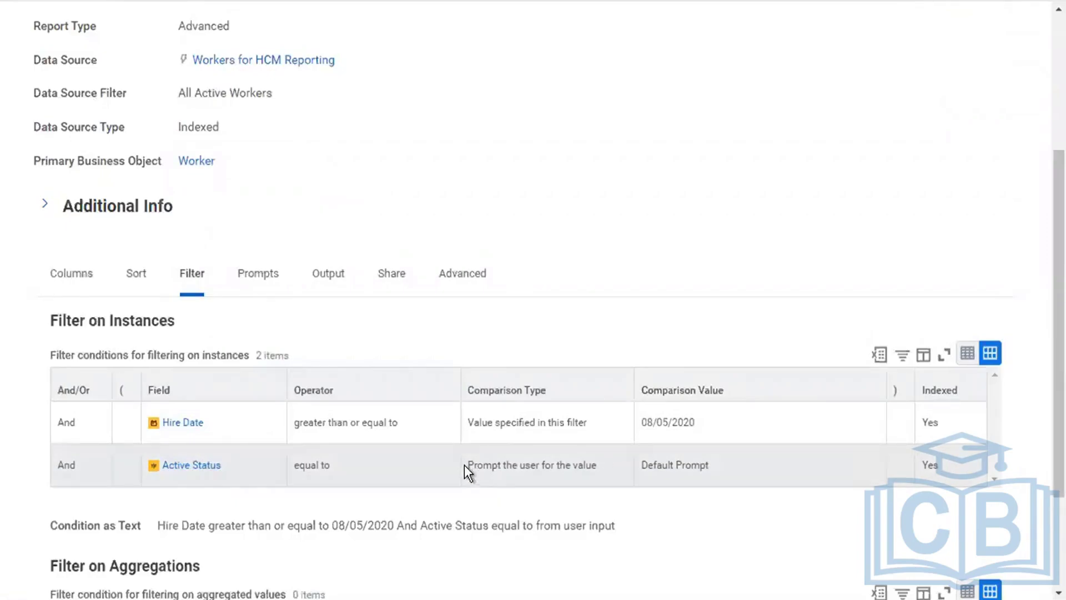
left_click_drag(465, 465, 597, 473)
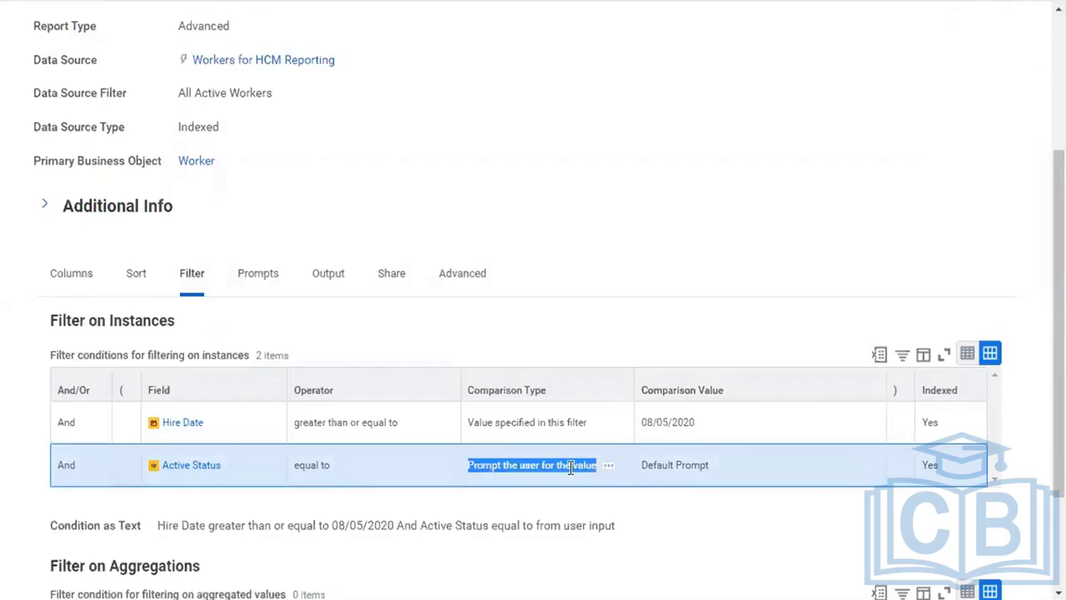
left_click(490, 468)
left_click_drag(467, 464, 593, 469)
left_click(552, 468)
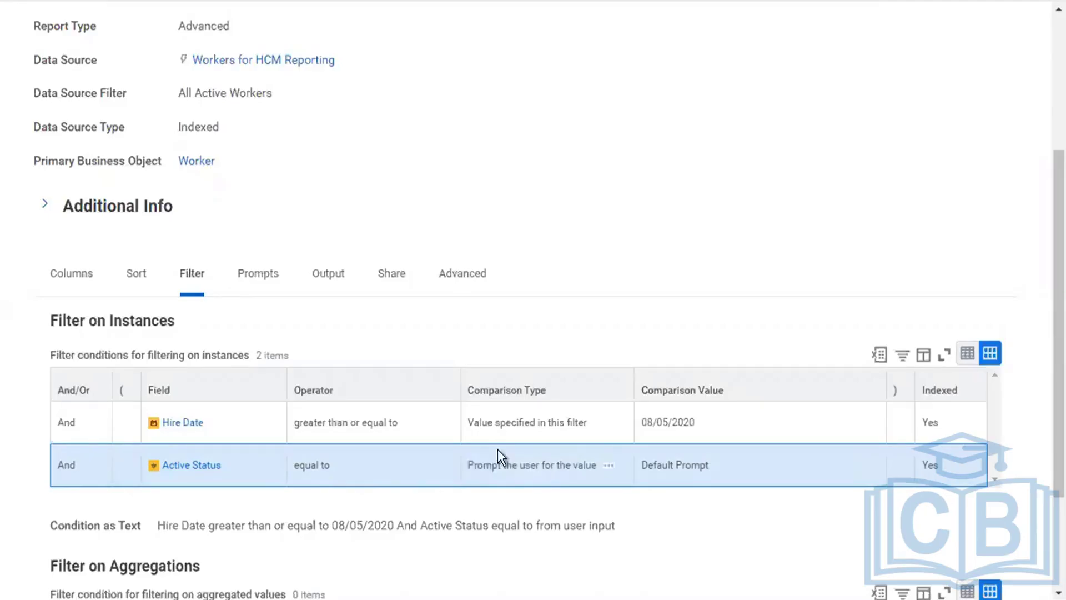
Examine the Hire Date filter's operator, comparison type and comparison value, comparing it with the Active Status condition
left_click_drag(314, 423, 396, 421)
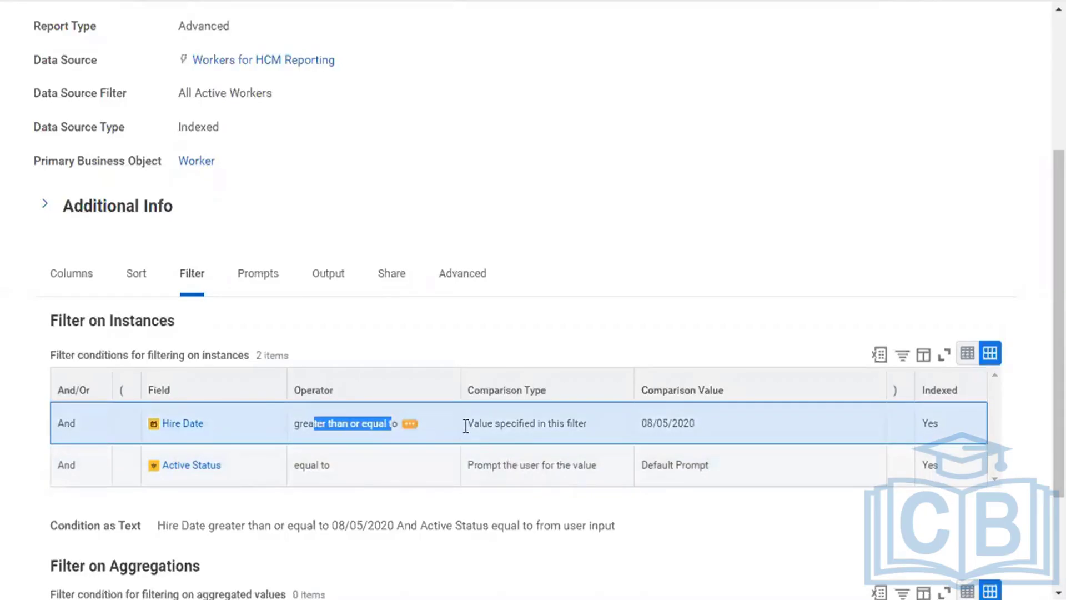
left_click_drag(468, 423, 585, 424)
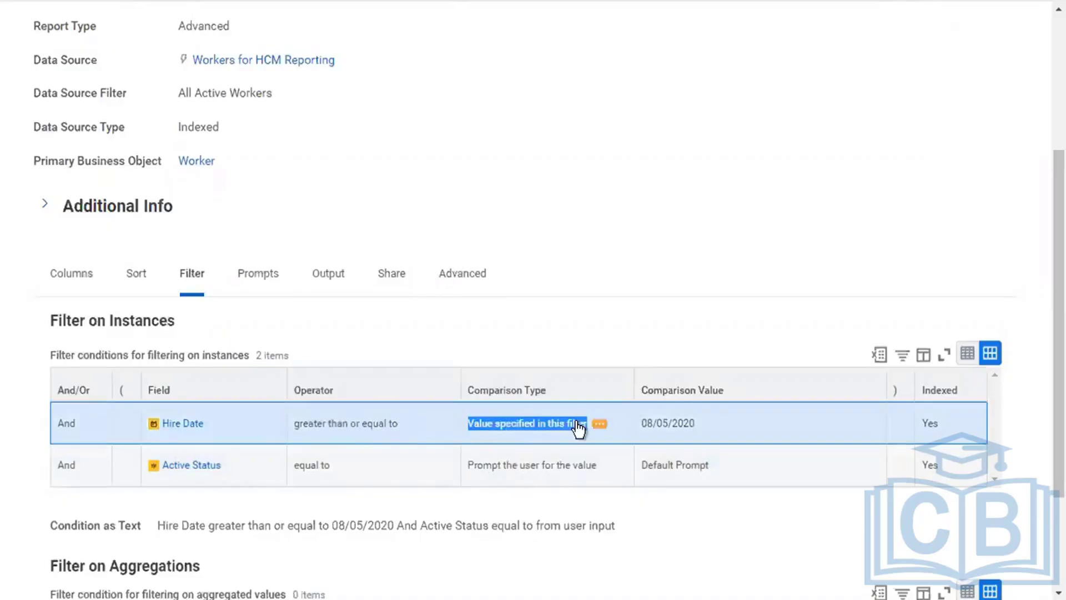
left_click(554, 356)
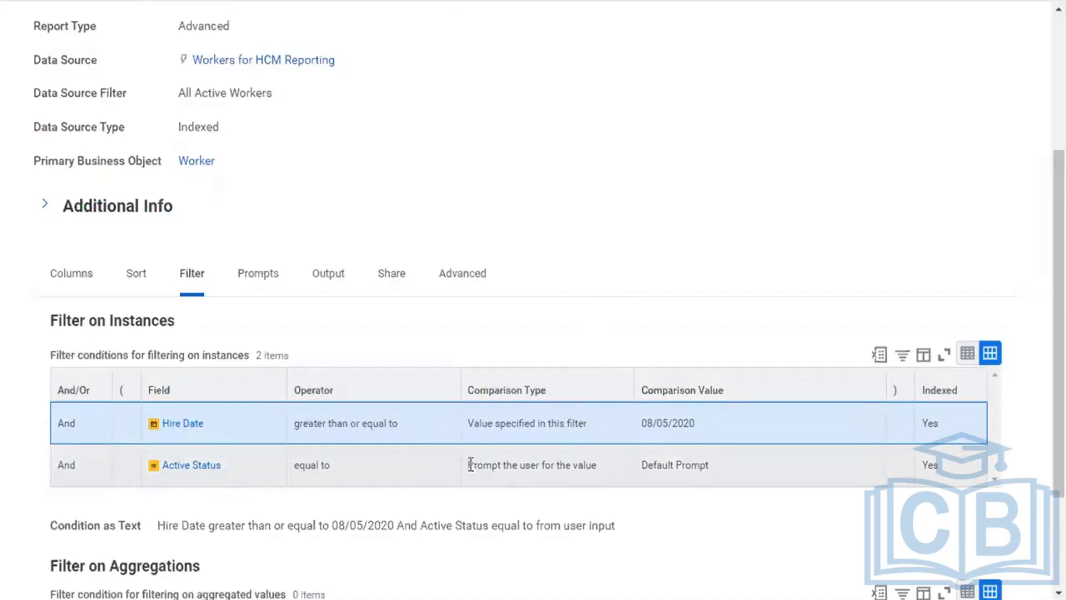
left_click_drag(469, 465, 544, 465)
left_click_drag(467, 422, 545, 422)
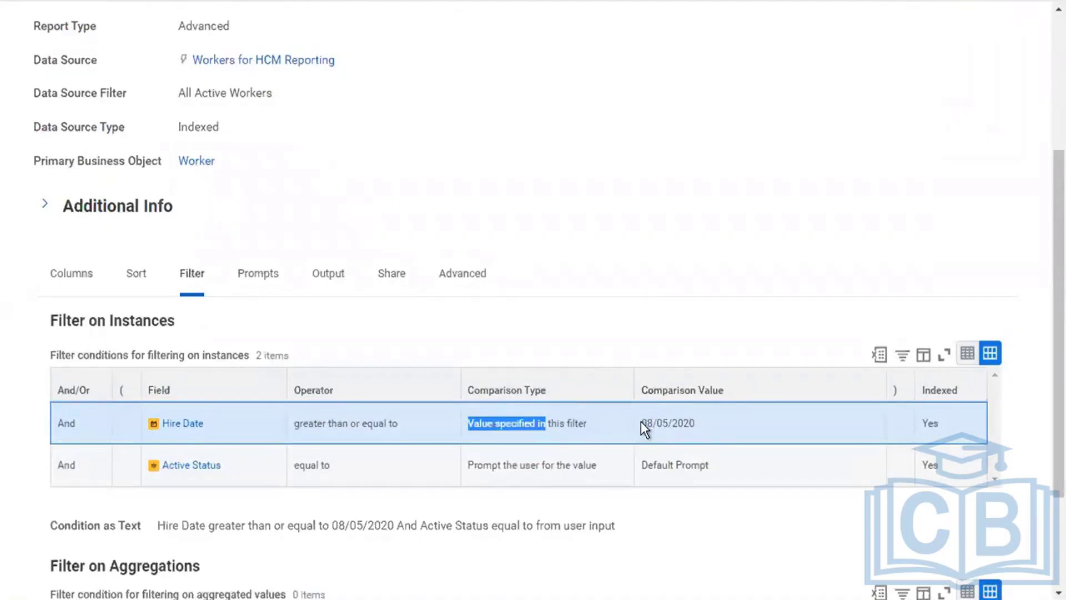
left_click_drag(641, 422, 684, 422)
left_click(665, 245)
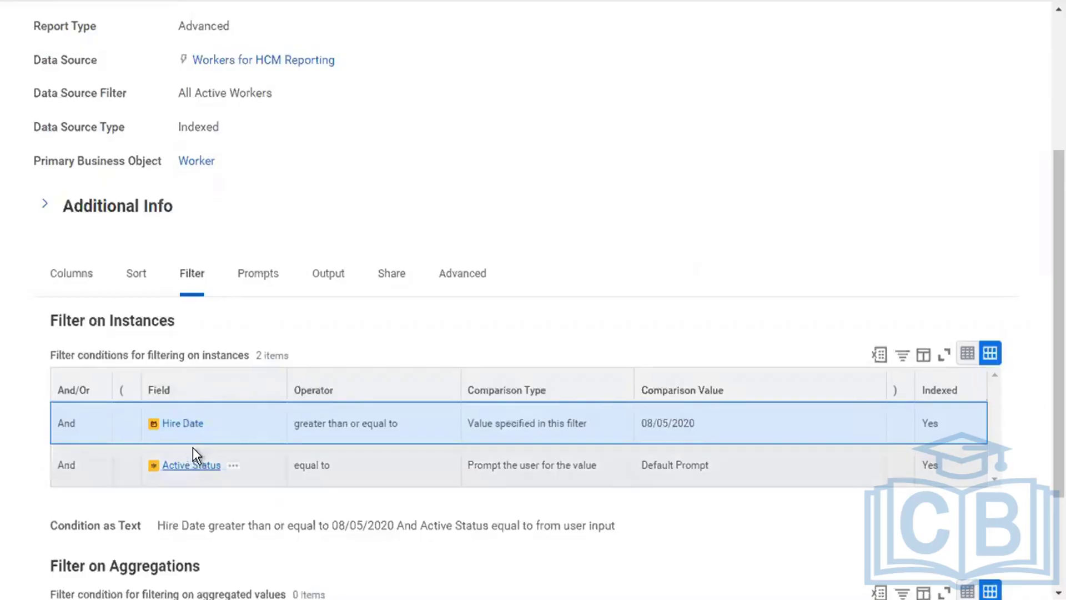
Revisit the report's column fields and compare them with the fields used in its filter conditions
left_click(72, 271)
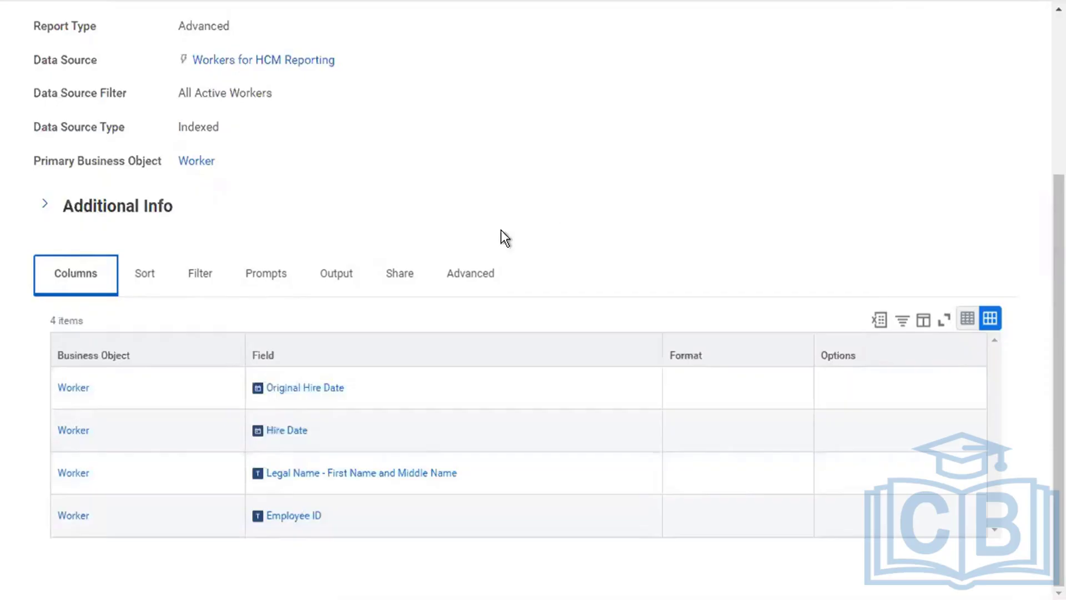
left_click(206, 280)
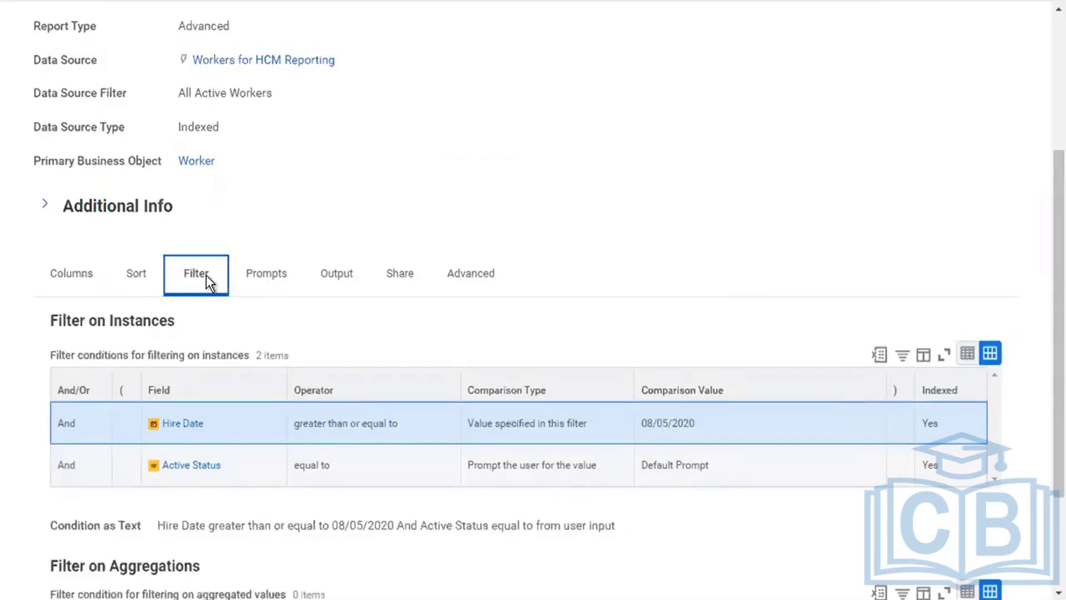
mouse_move(188, 429)
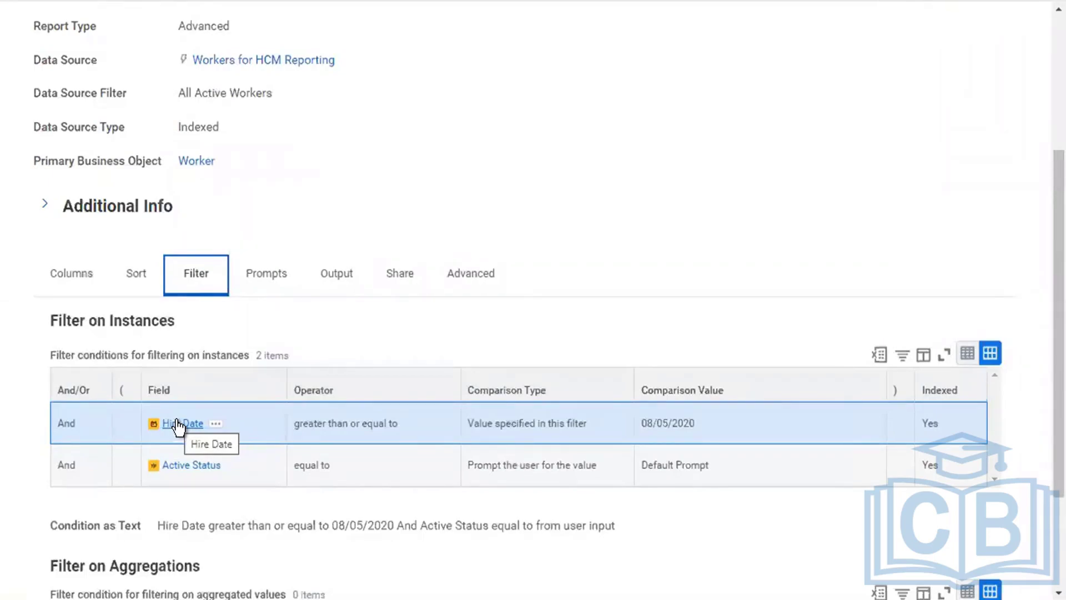
left_click(342, 195)
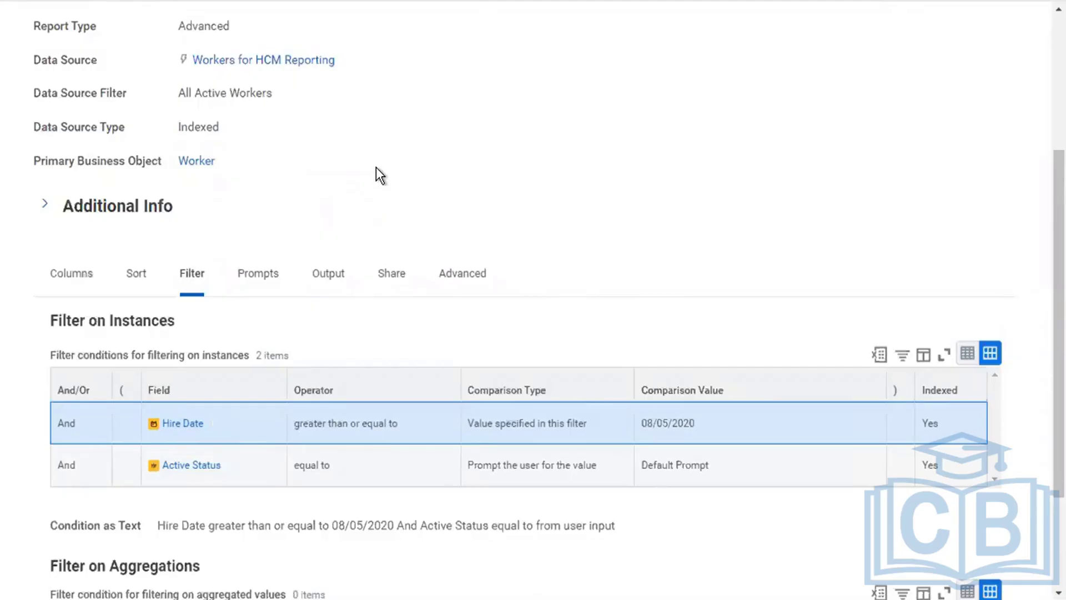
Show the report's prompt defaults and examine the prompt label defined for the Active Status field
left_click(259, 278)
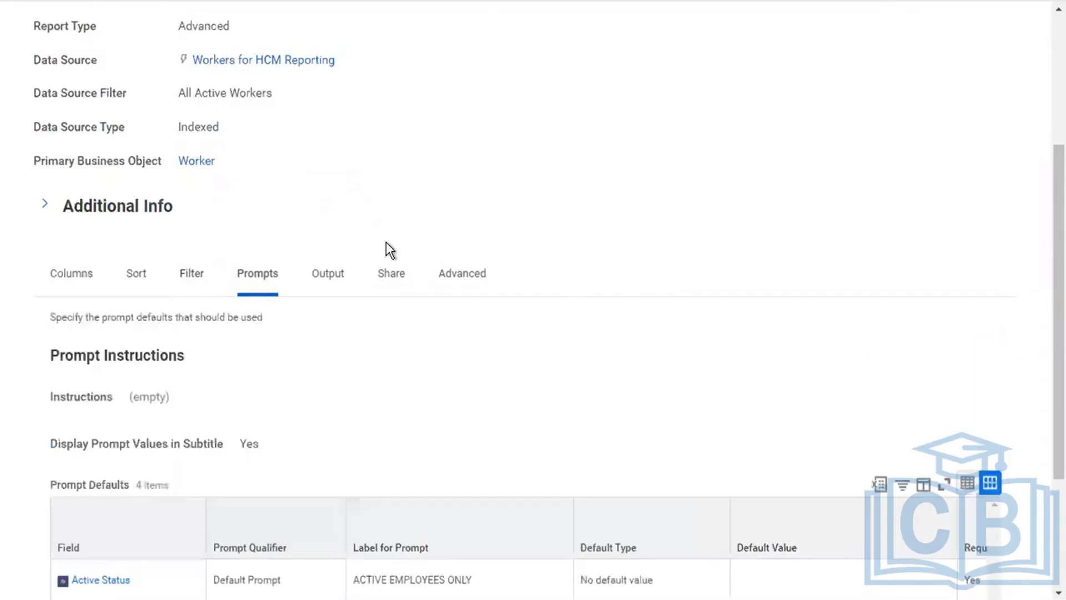
scroll(388, 250, "down", 4)
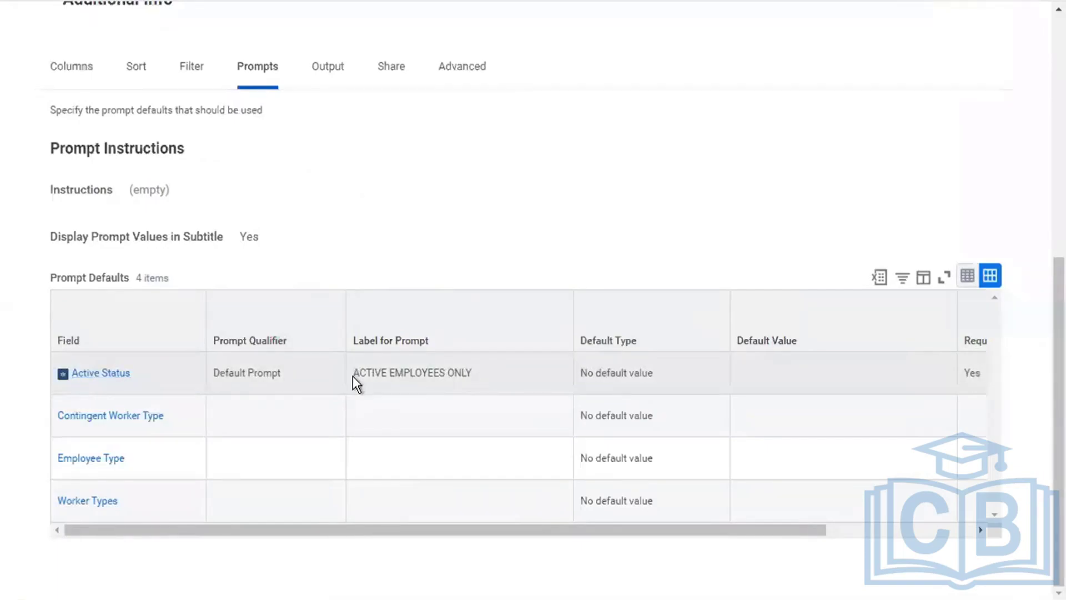
left_click_drag(352, 375, 484, 376)
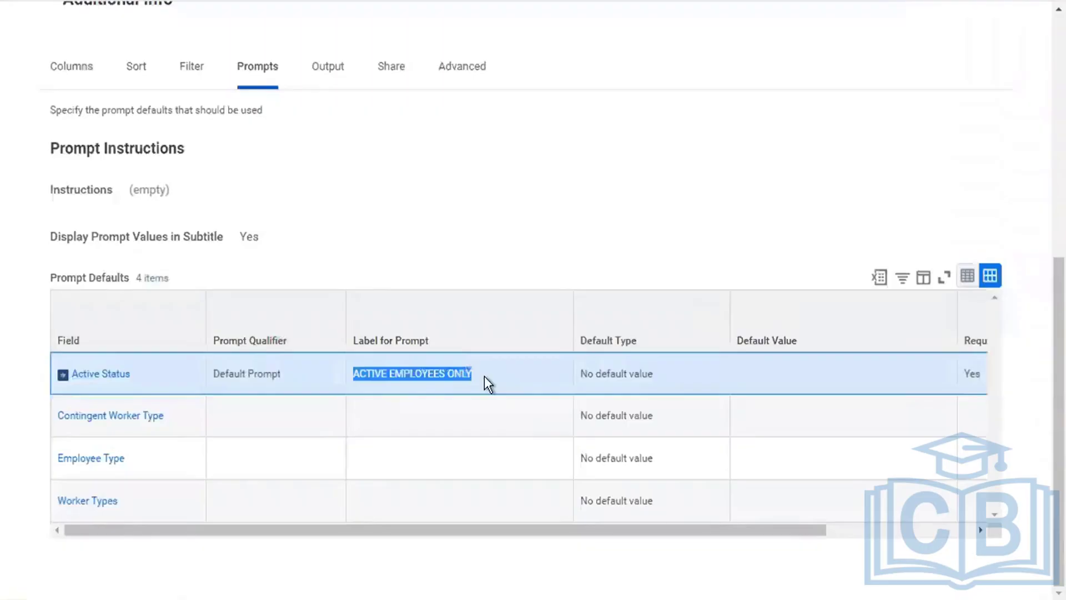
Examine the Required setting of the Active Status prompt in the prompt defaults
scroll(484, 375, "right", 3)
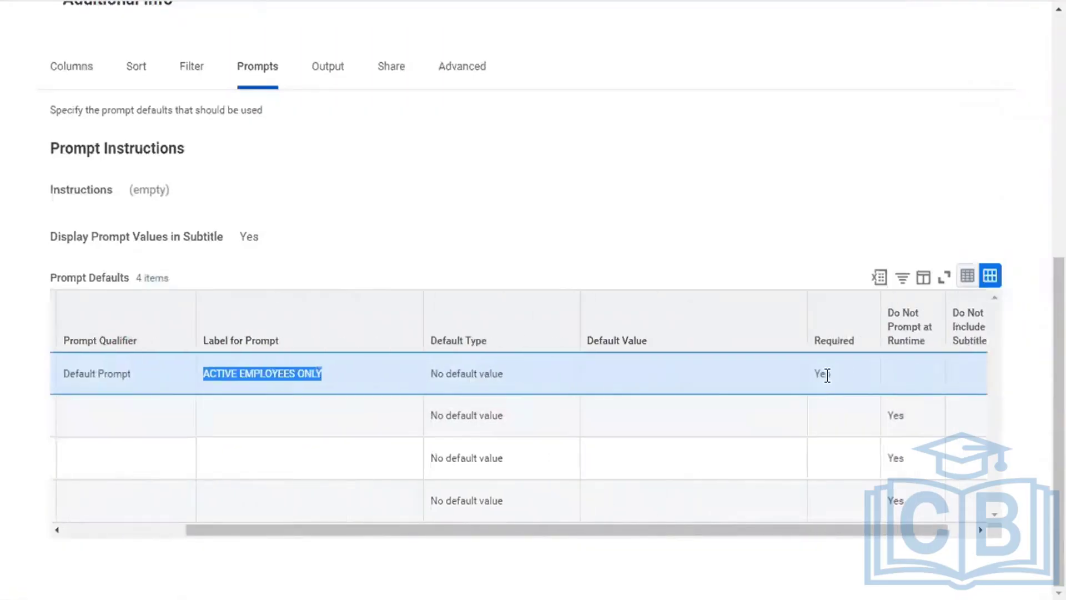
double_click(822, 374)
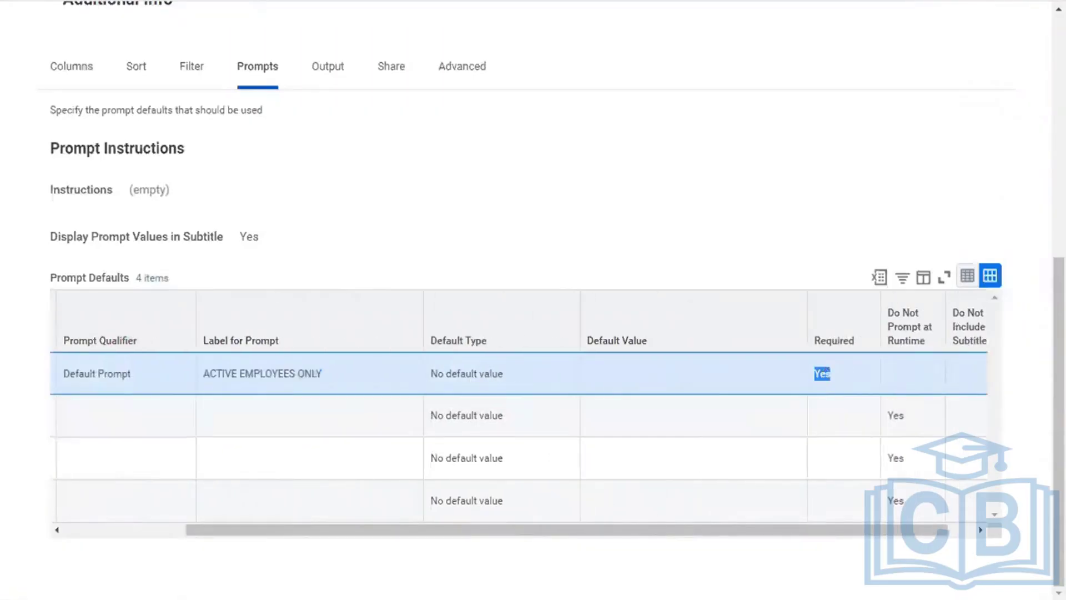
mouse_move(490, 598)
Examine the Do Not Prompt at Runtime setting for the Contingent Worker Type, Employee Type and Worker Types fields
scroll(298, 461, "left", 3)
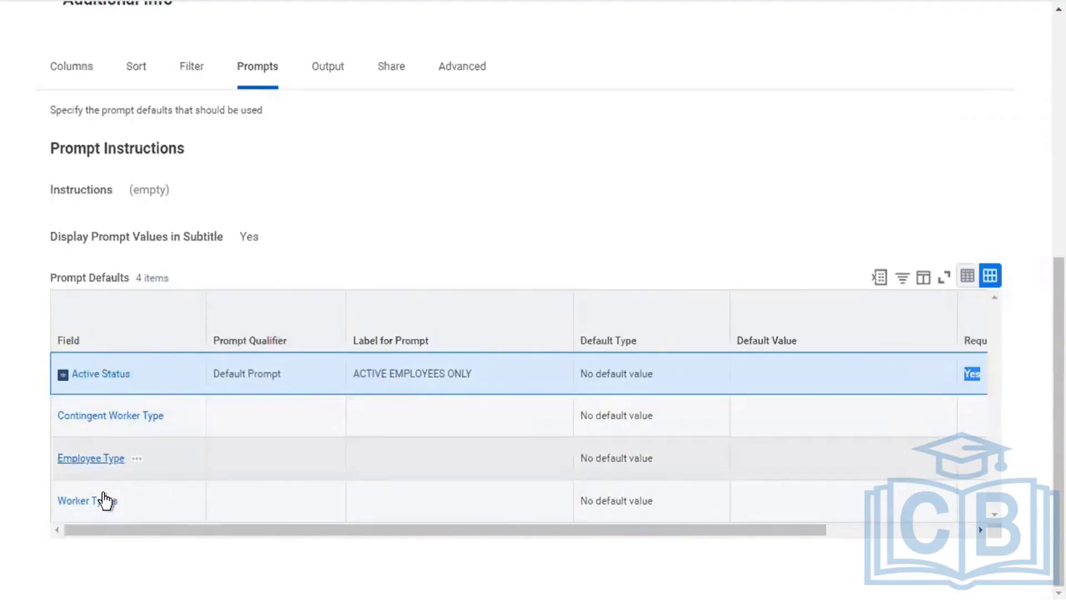
scroll(355, 447, "right", 5)
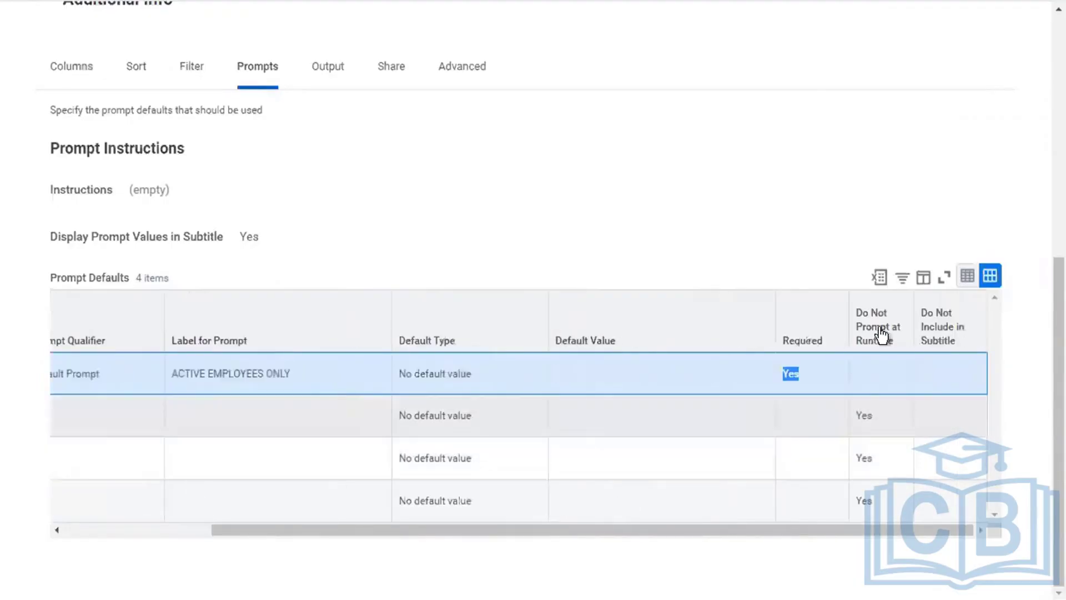
left_click_drag(856, 311, 901, 358)
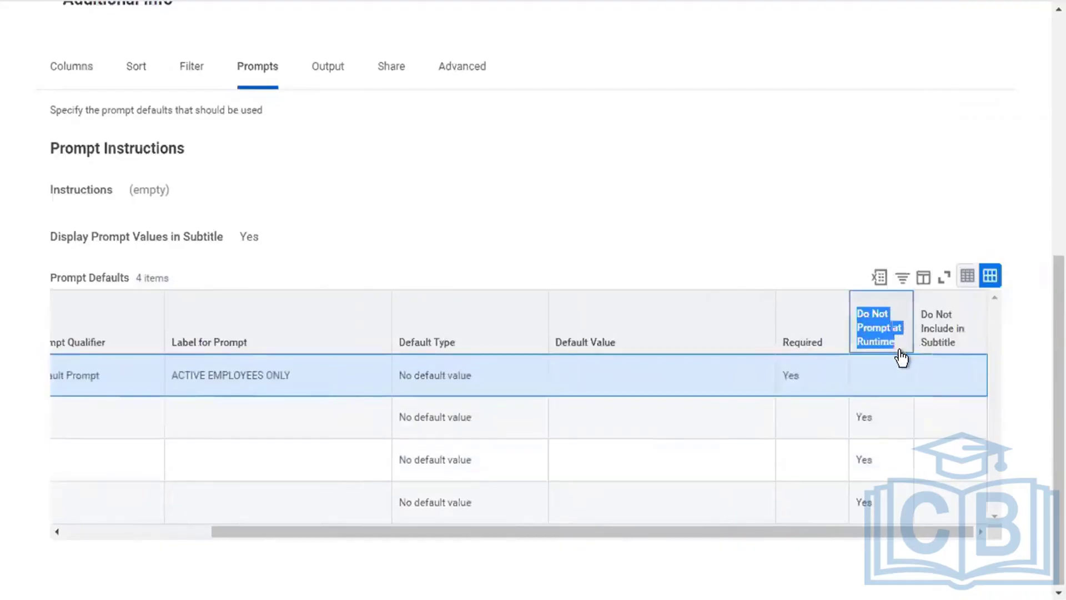
left_click(899, 351)
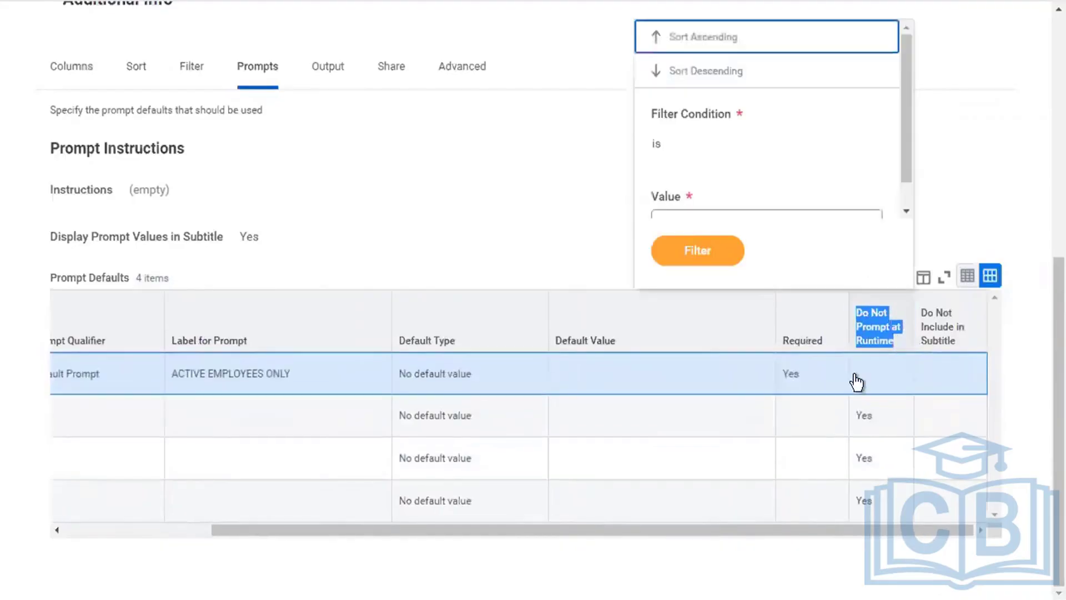
left_click(725, 466)
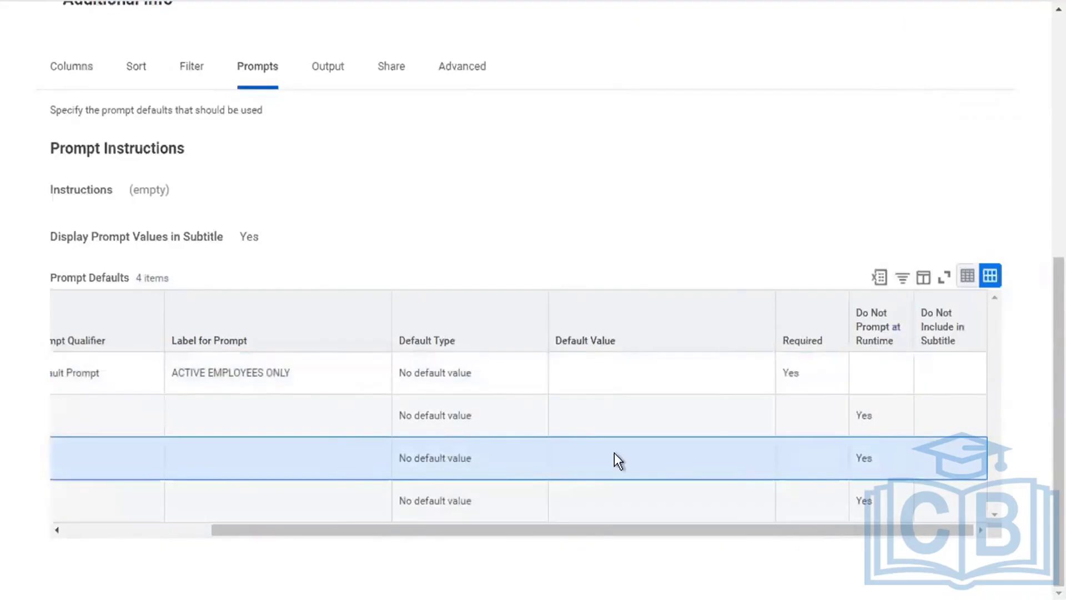
scroll(614, 452, "left", 5)
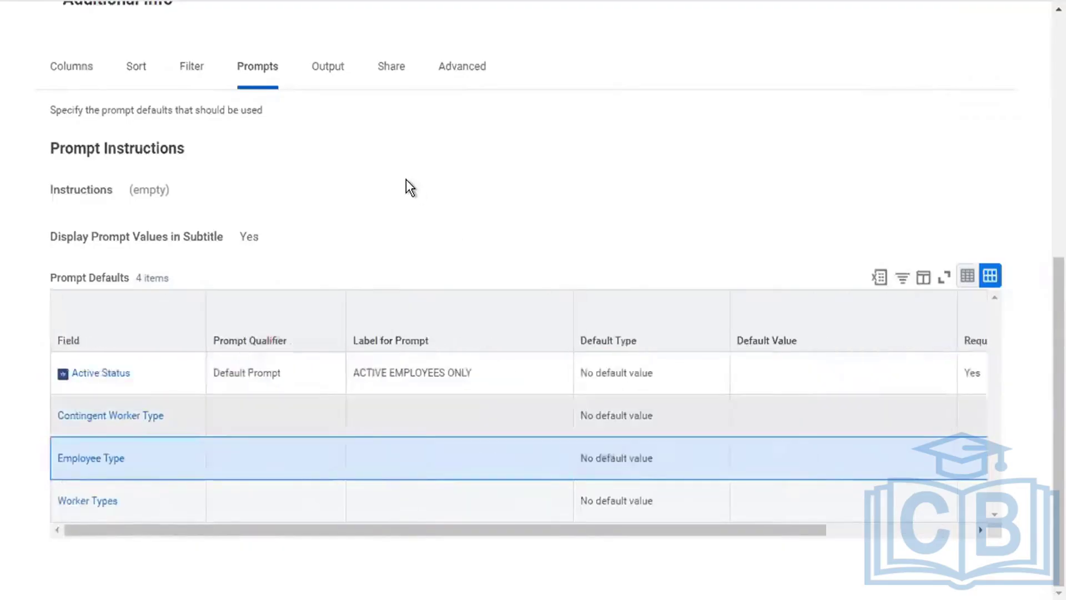
Show the report's output options, check the output type and expand the chart options to review their axis settings
left_click(329, 83)
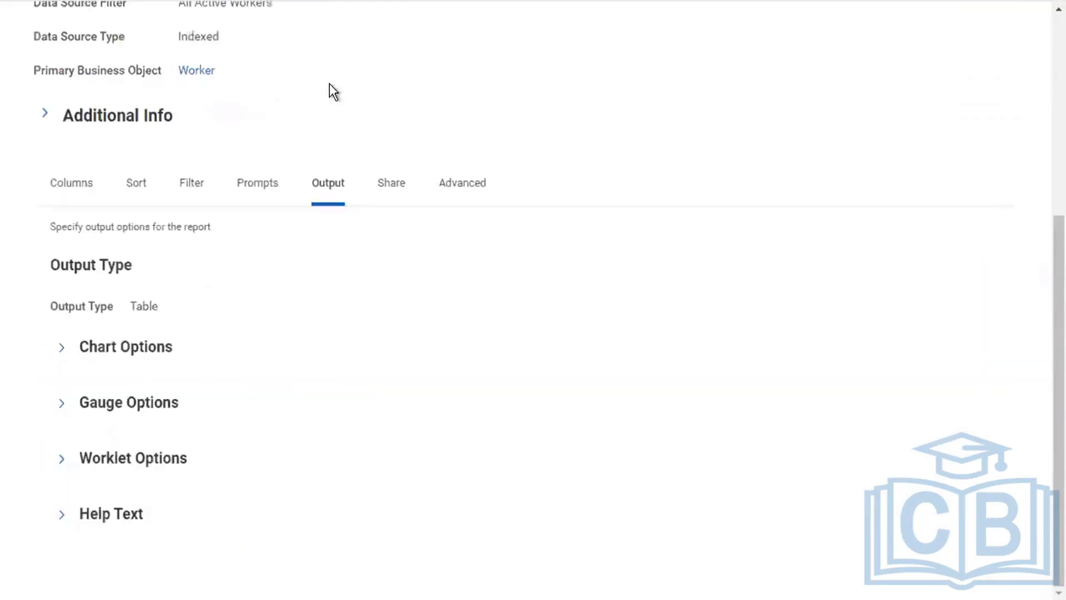
double_click(138, 307)
left_click(61, 348)
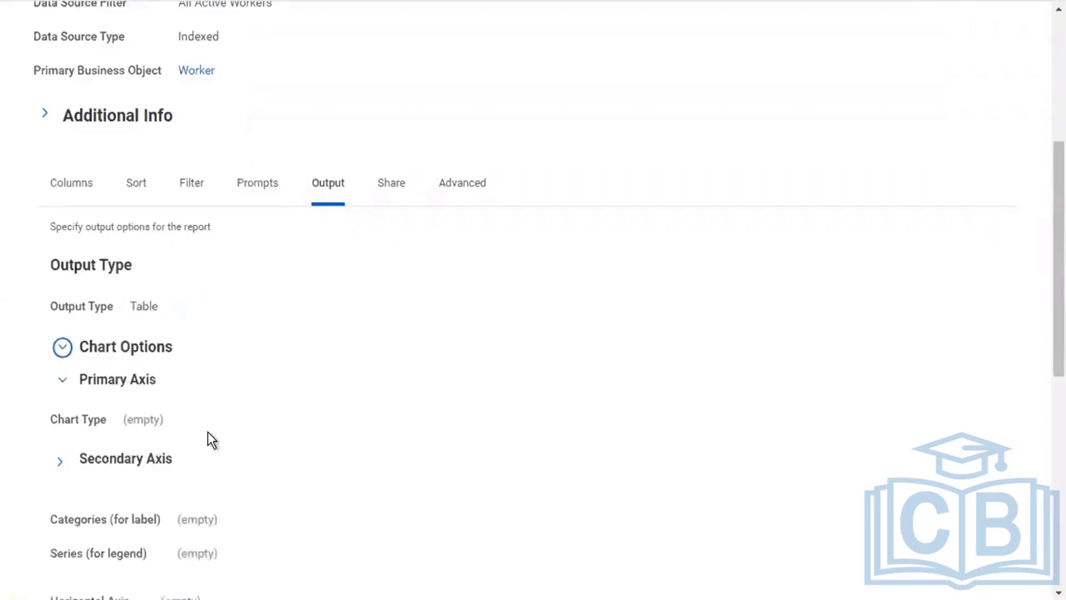
scroll(208, 431, "down", 2)
scroll(209, 433, "down", 2)
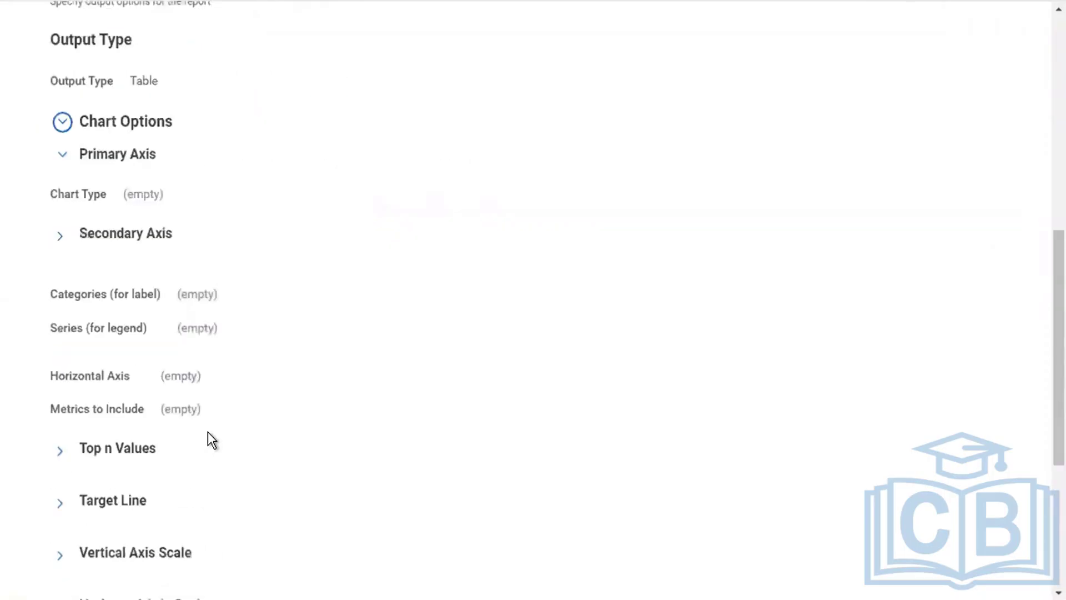
scroll(209, 433, "down", 5)
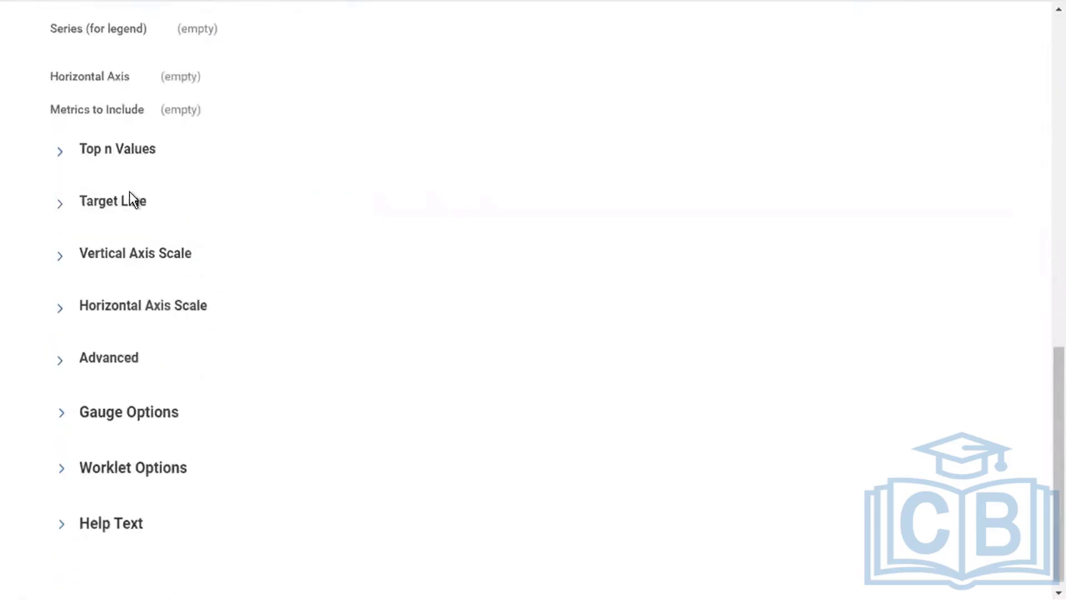
Examine the chart's Top n Values, Target Line and Vertical Axis Scale settings, collapsing each section again
left_click(61, 155)
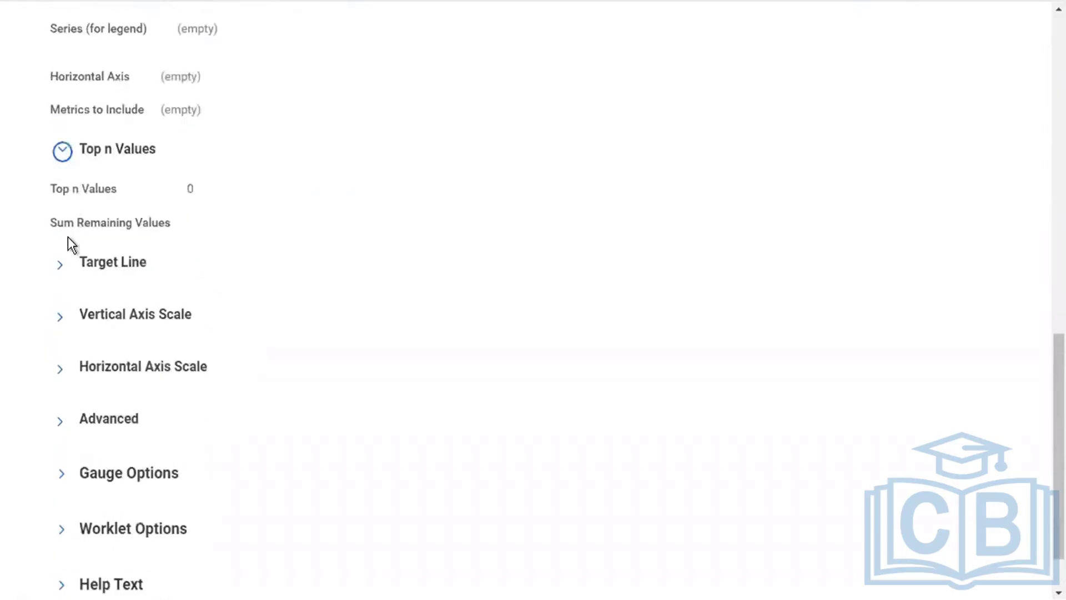
left_click(62, 266)
left_click(62, 451)
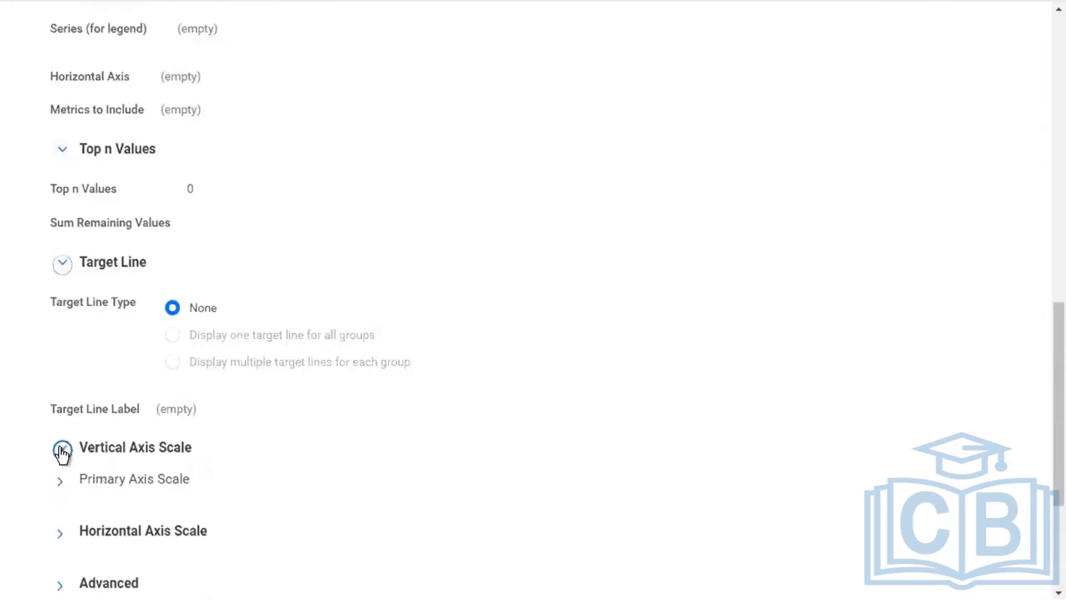
left_click(62, 450)
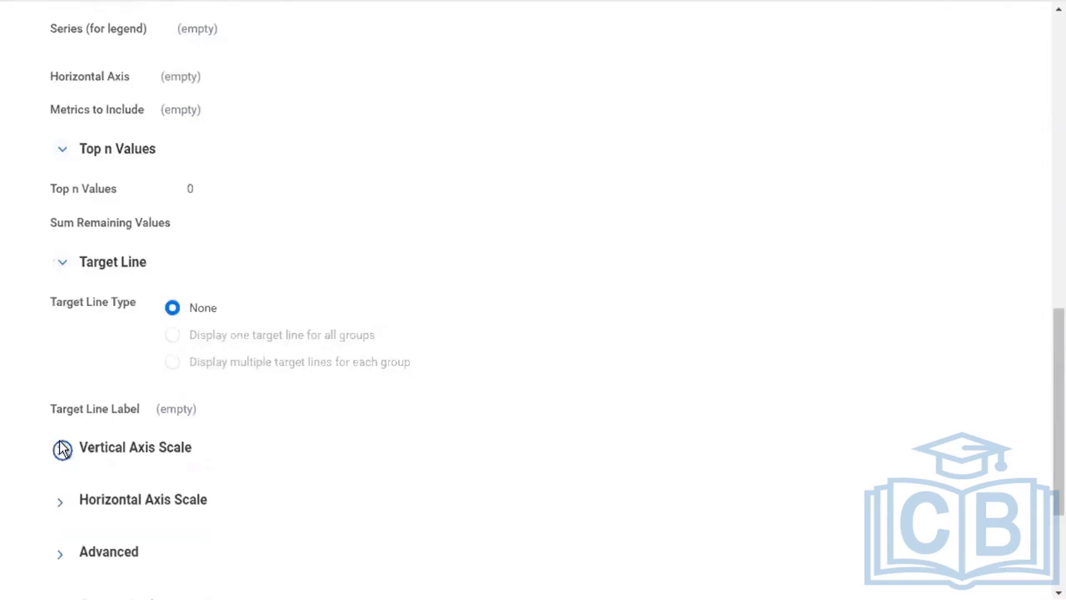
left_click(63, 265)
left_click(63, 151)
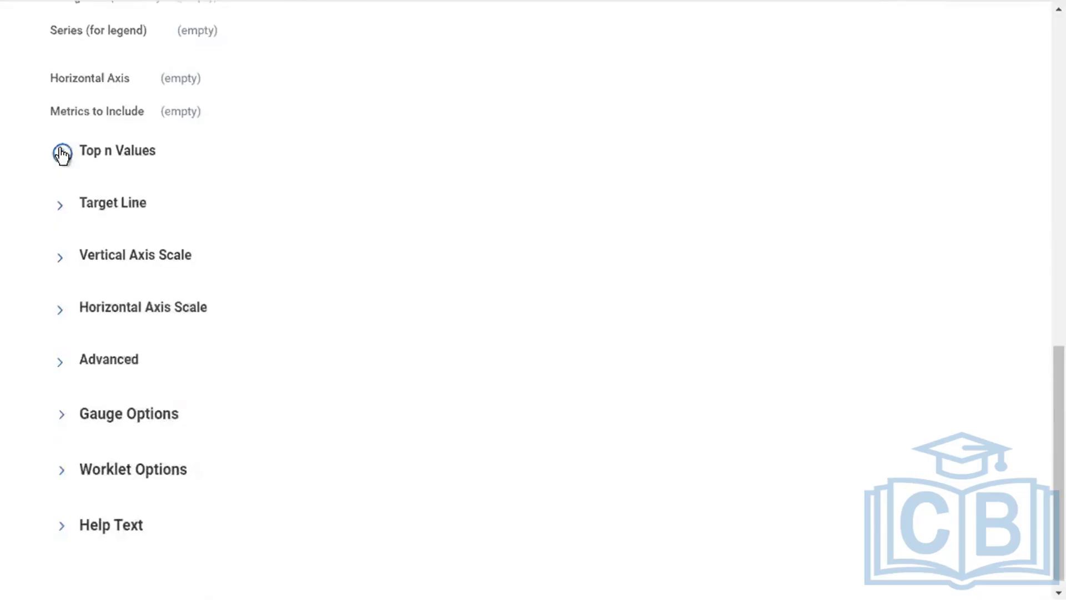
Examine the chart's Secondary Axis settings and collapse the chart options
scroll(63, 154, "up", 3)
left_click(61, 132)
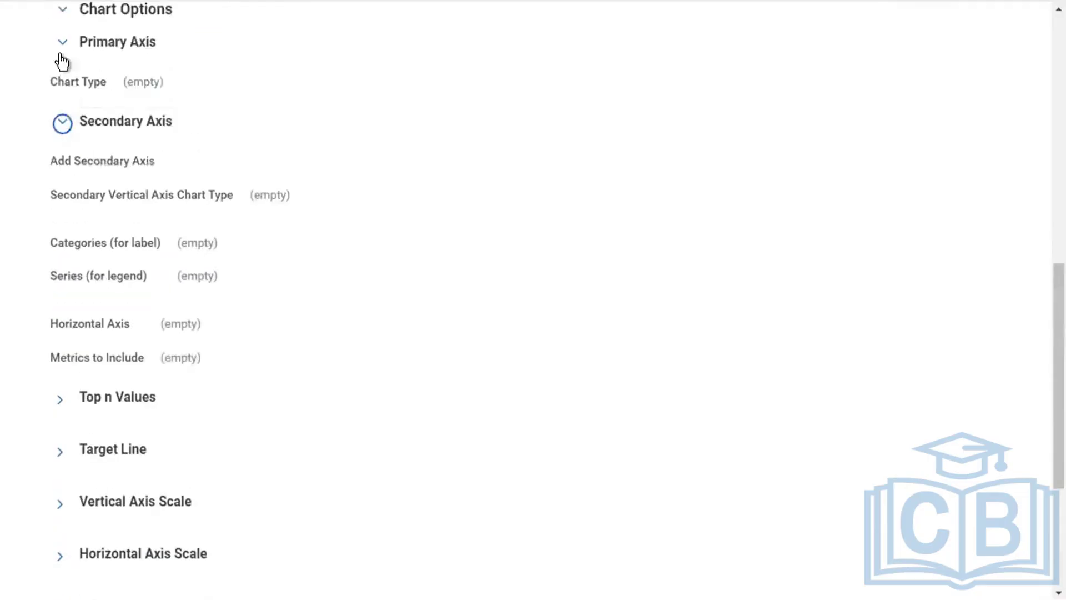
left_click(62, 42)
left_click(62, 11)
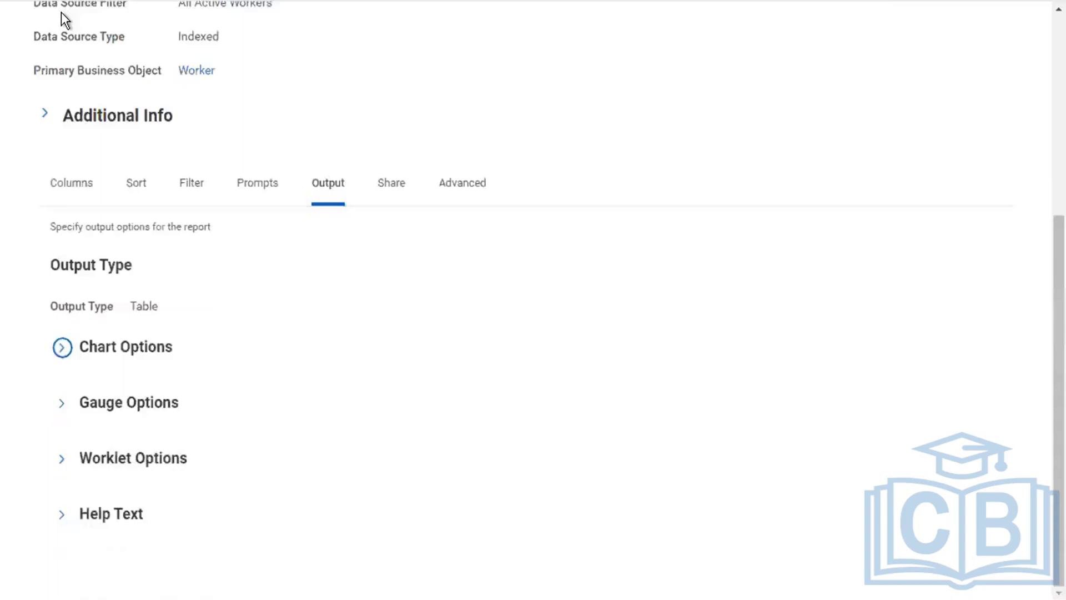
Review which other output sections the report offers, looking at Gauge Options and Worklet Options
scroll(98, 113, "up", 3)
scroll(151, 391, "down", 3)
left_click_drag(182, 410, 78, 412)
left_click_drag(193, 455, 84, 456)
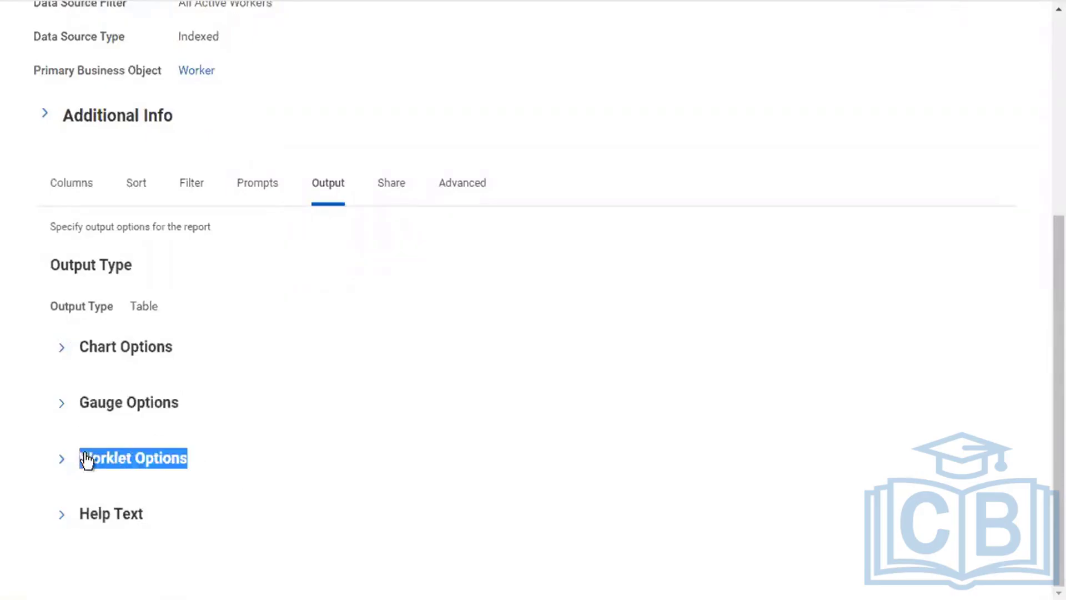
Expand the report's help text and read its brief description
left_click(62, 516)
scroll(349, 441, "down", 1)
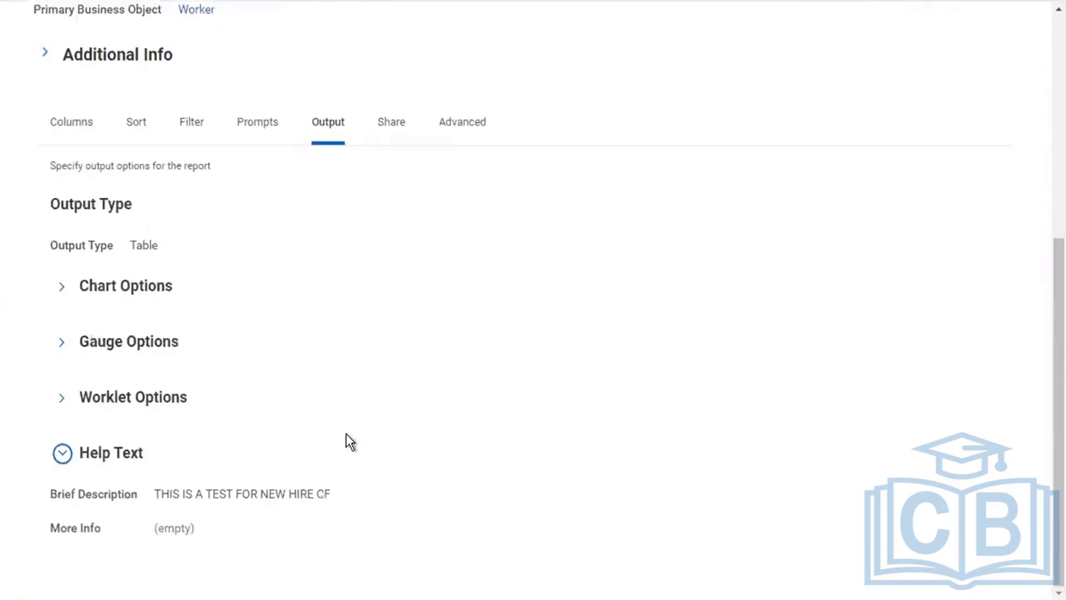
left_click(156, 493)
left_click_drag(157, 493, 354, 499)
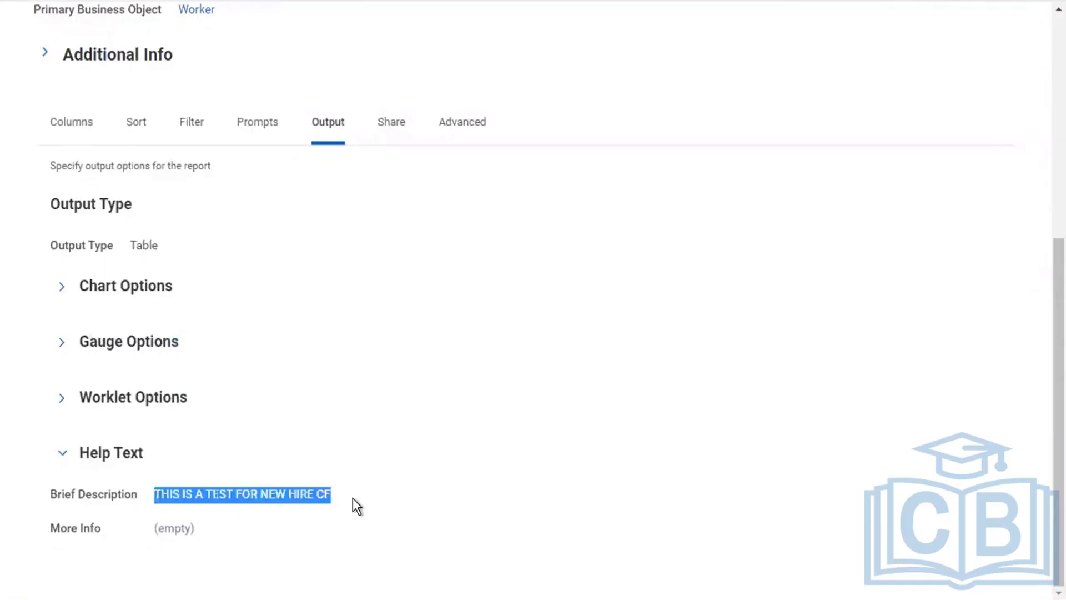
left_click(341, 494)
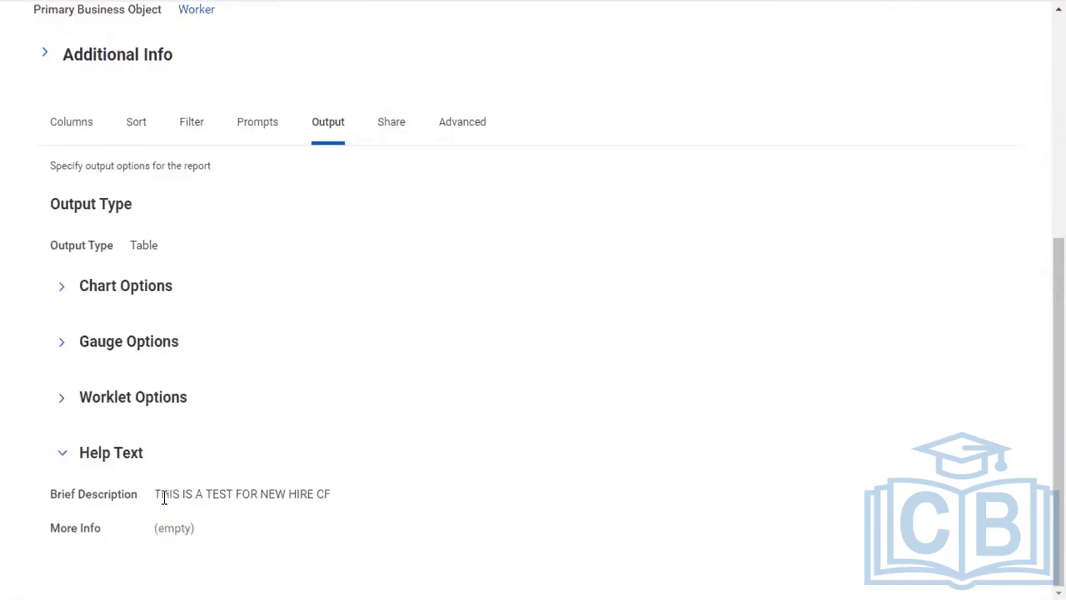
left_click_drag(161, 495, 325, 502)
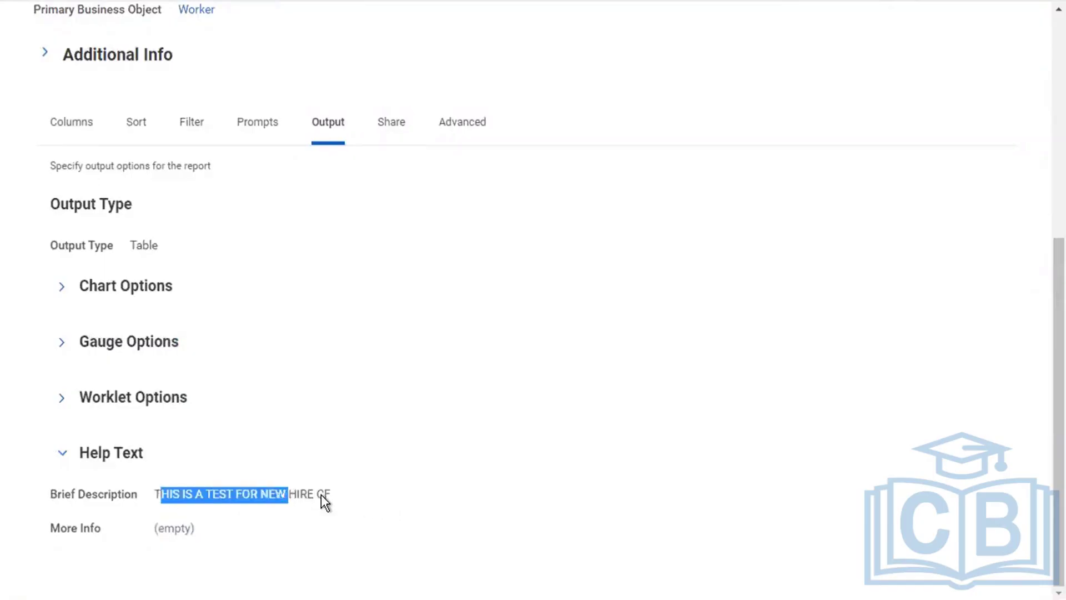
left_click(352, 494)
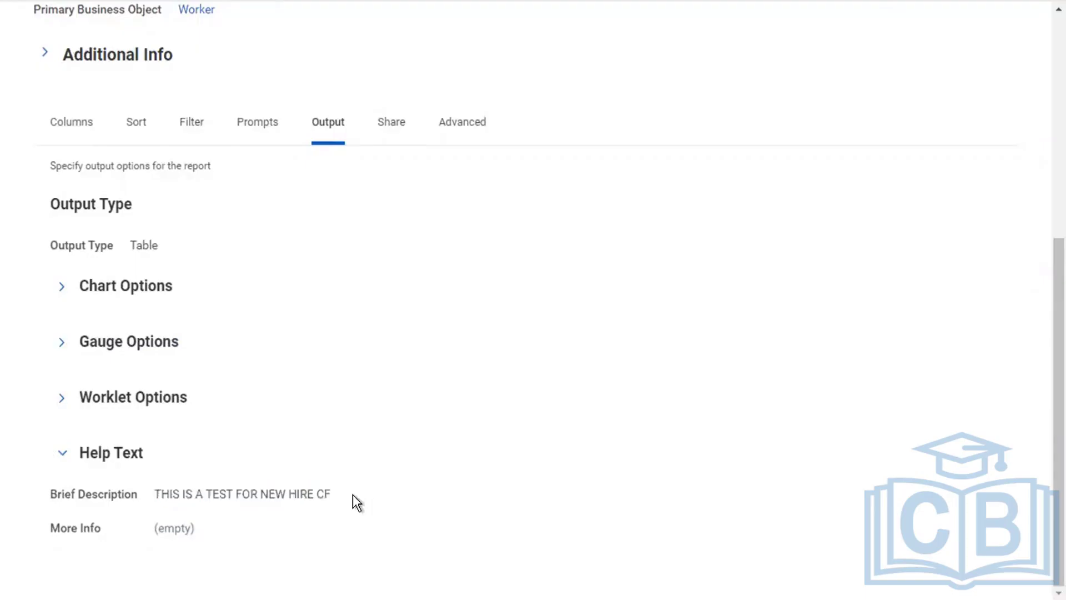
Review the report's general details and return to its Help Text section
scroll(353, 495, "up", 6)
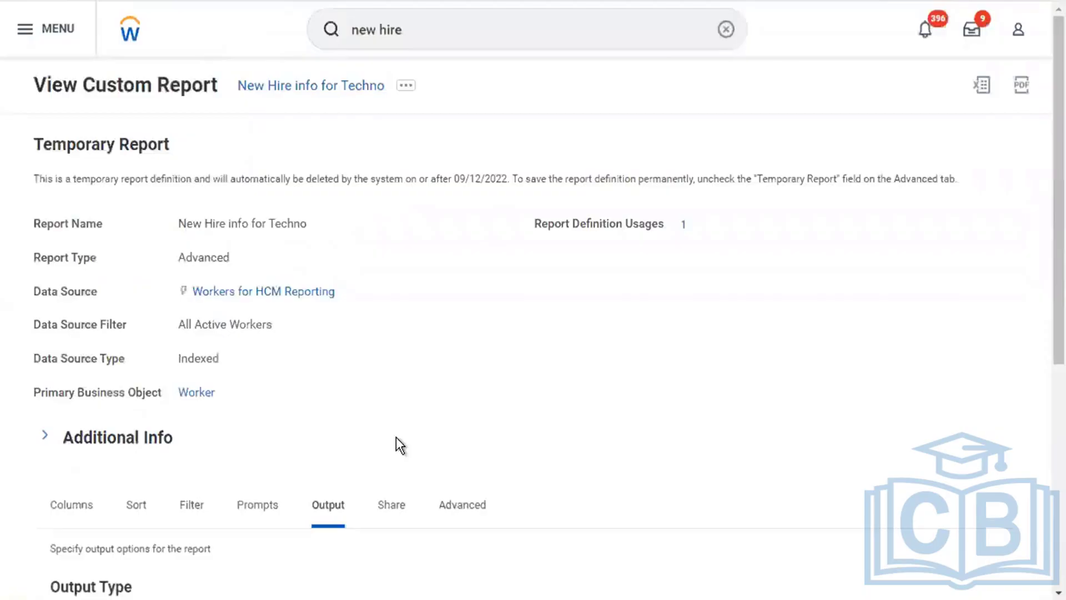
scroll(396, 439, "down", 6)
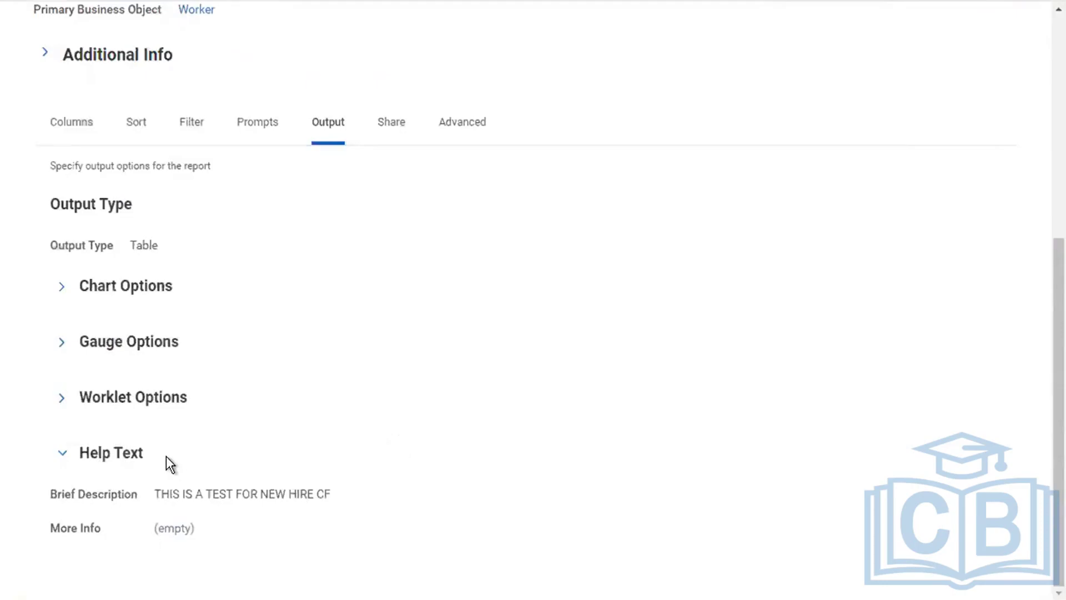
left_click_drag(143, 454, 81, 462)
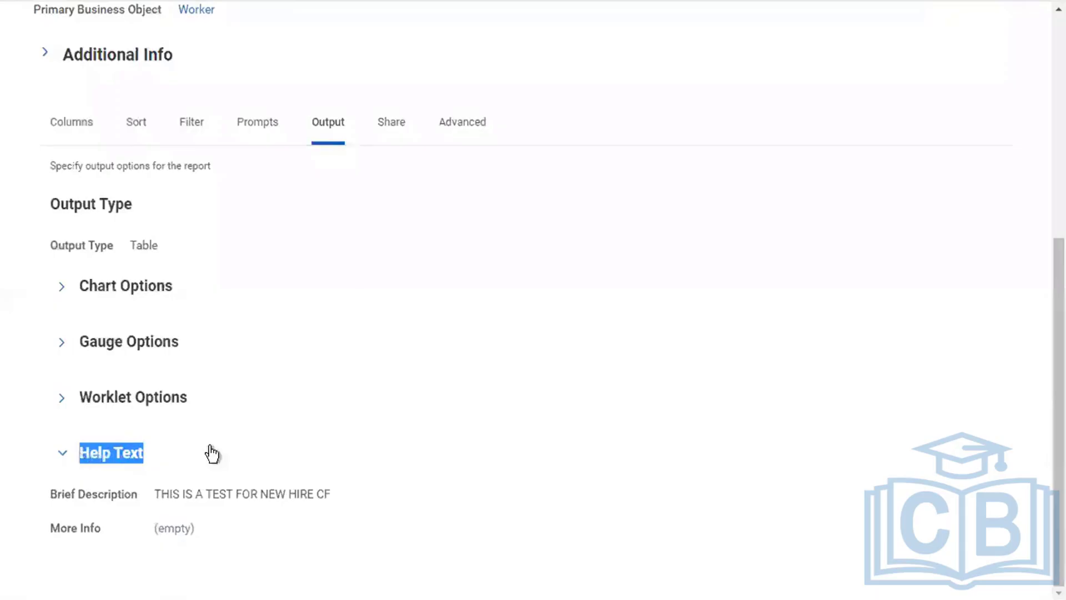
left_click(565, 518)
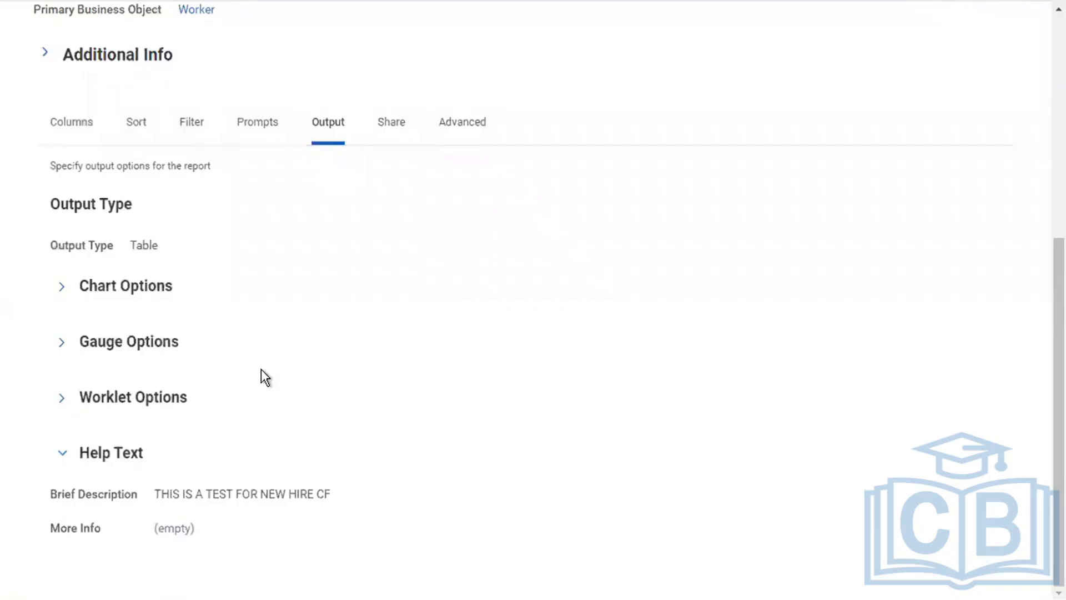
Show the report's sharing settings and examine the three report definition sharing options
left_click(394, 135)
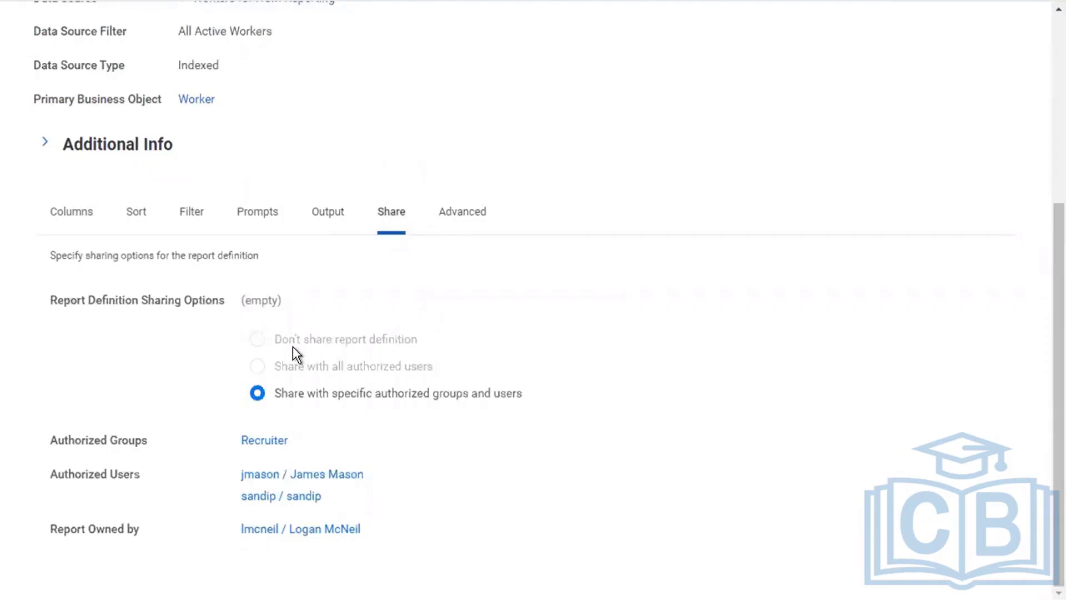
left_click_drag(272, 338, 451, 342)
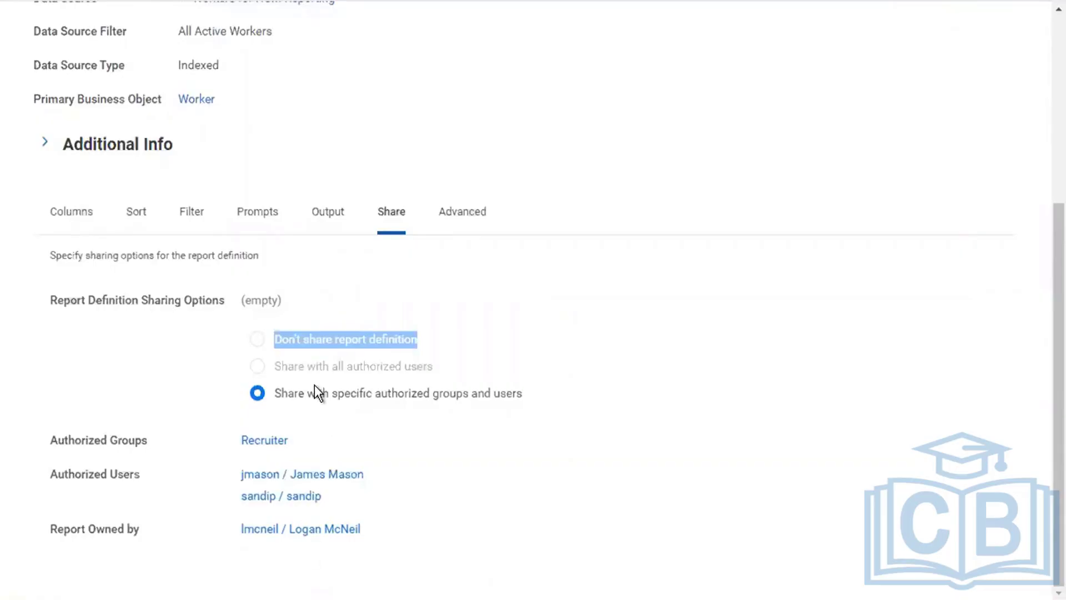
left_click_drag(270, 367, 471, 379)
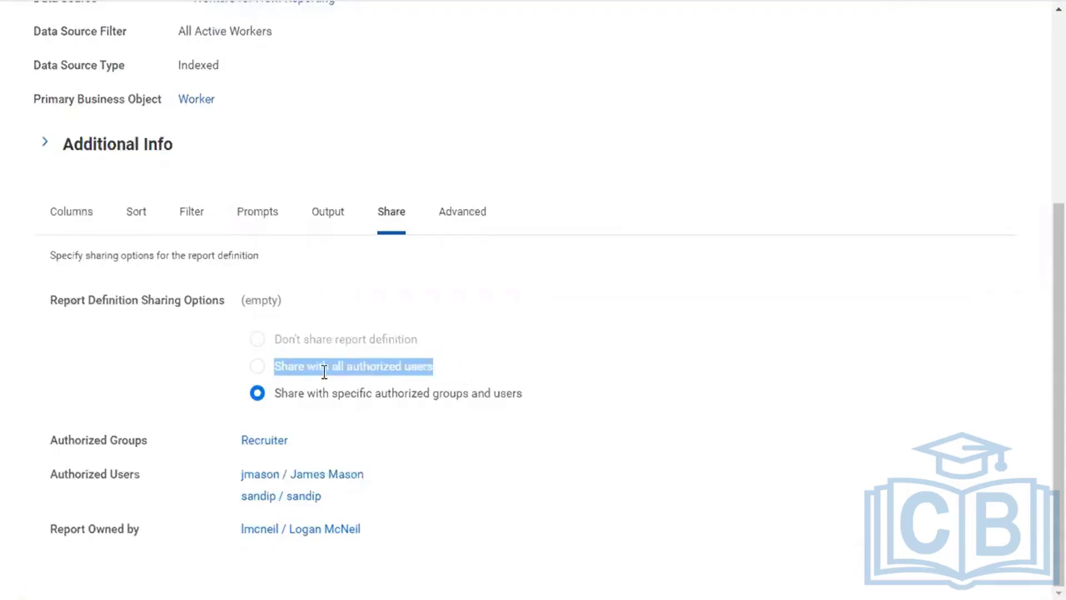
left_click_drag(276, 367, 451, 361)
left_click(426, 391)
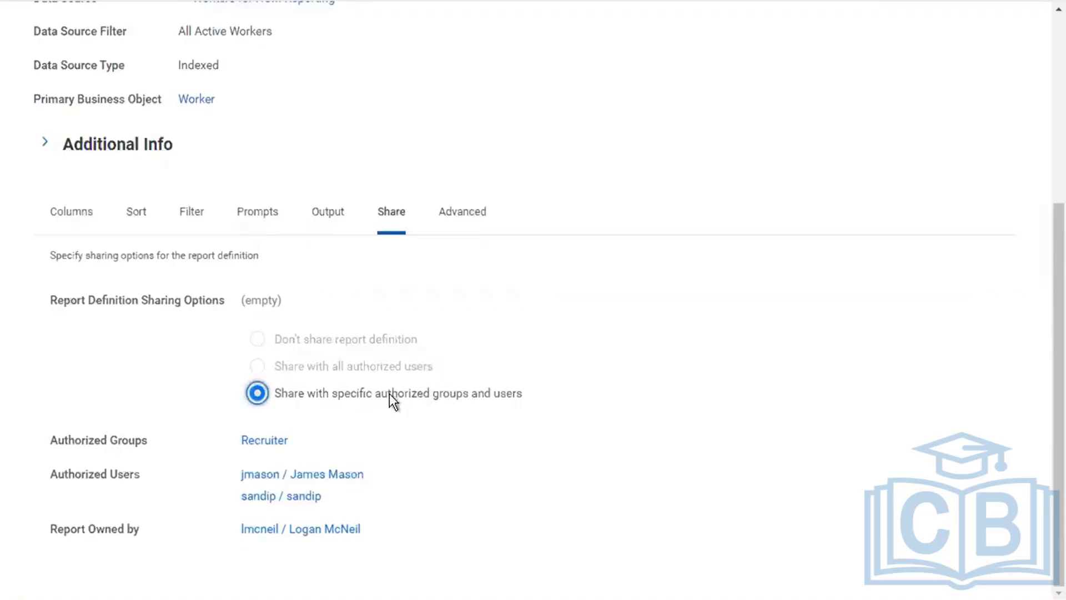
left_click_drag(276, 395, 544, 398)
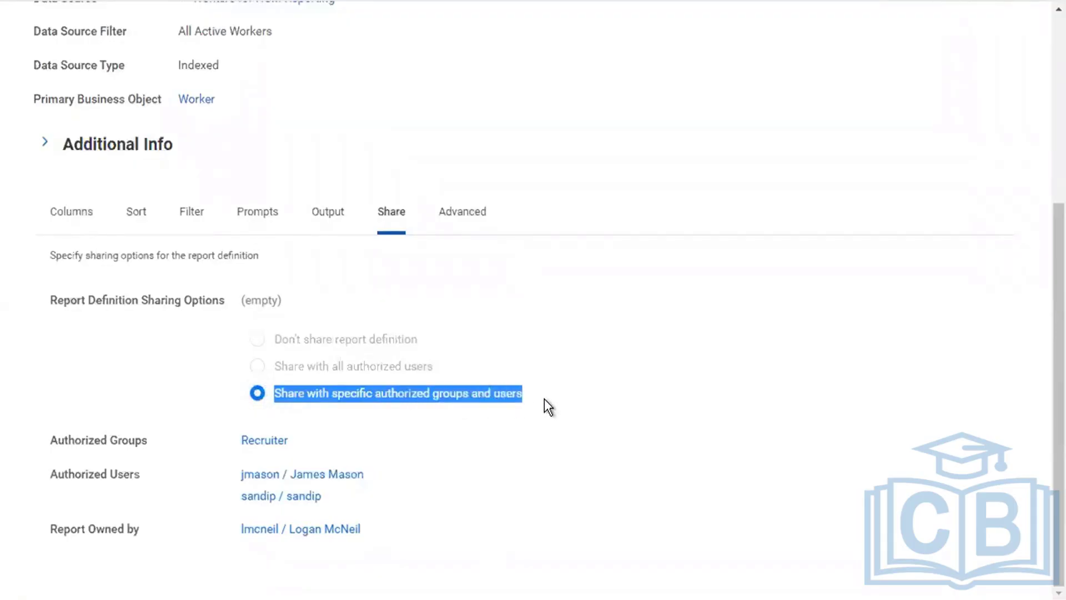
Open the New Hire info for Techno report for editing and show its sharing settings
scroll(428, 261, "up", 5)
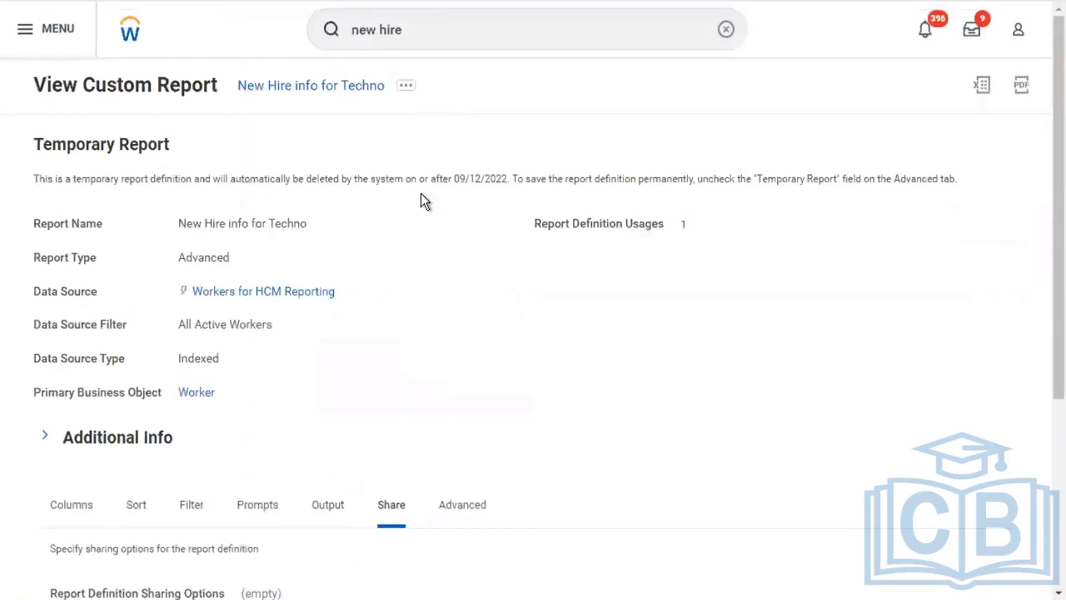
left_click(409, 88)
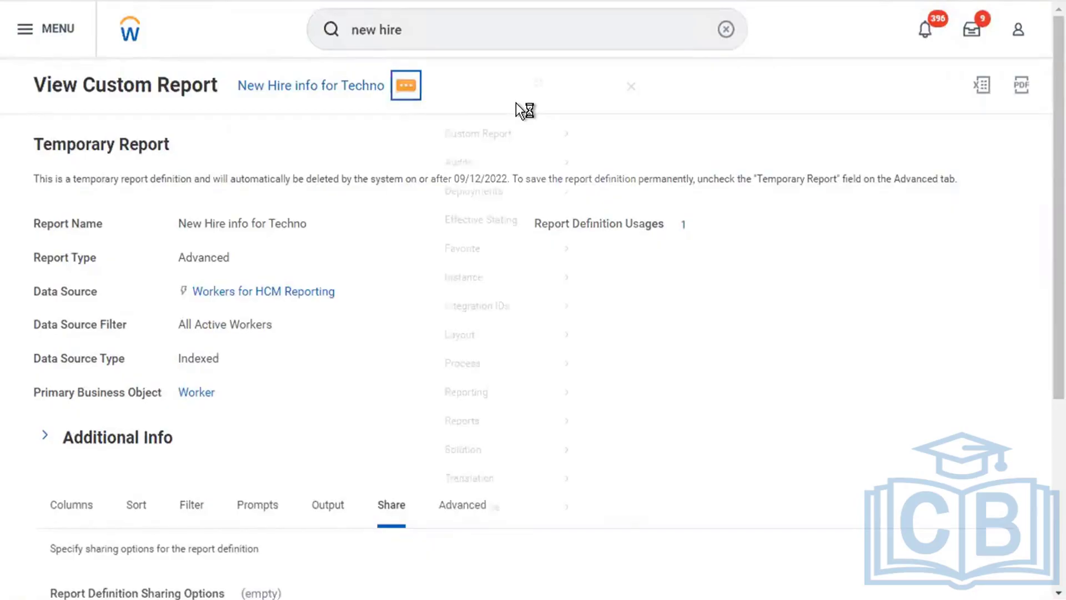
mouse_move(577, 158)
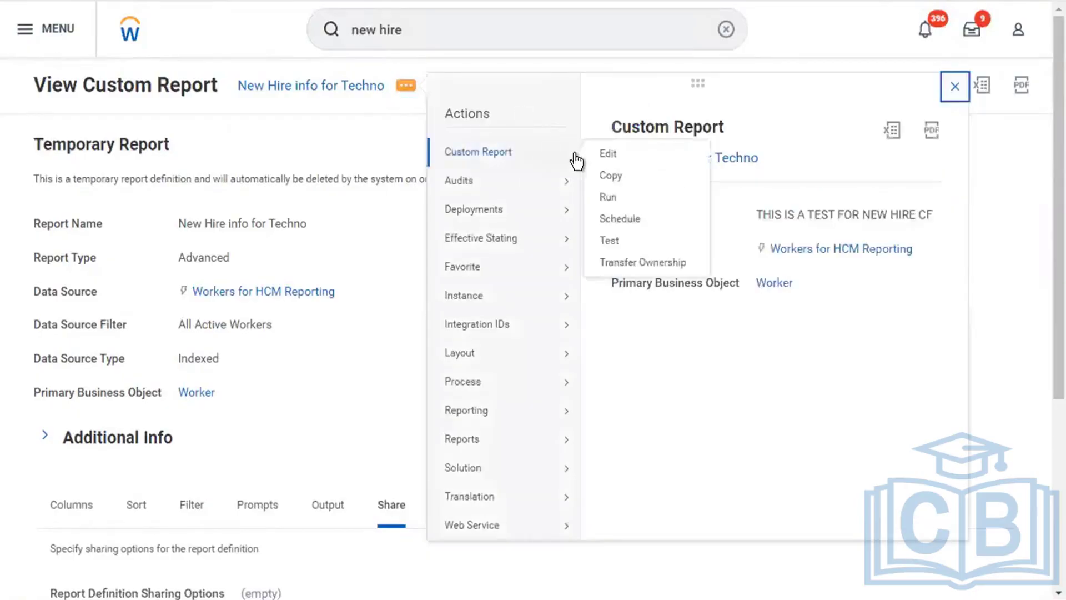
left_click(618, 159)
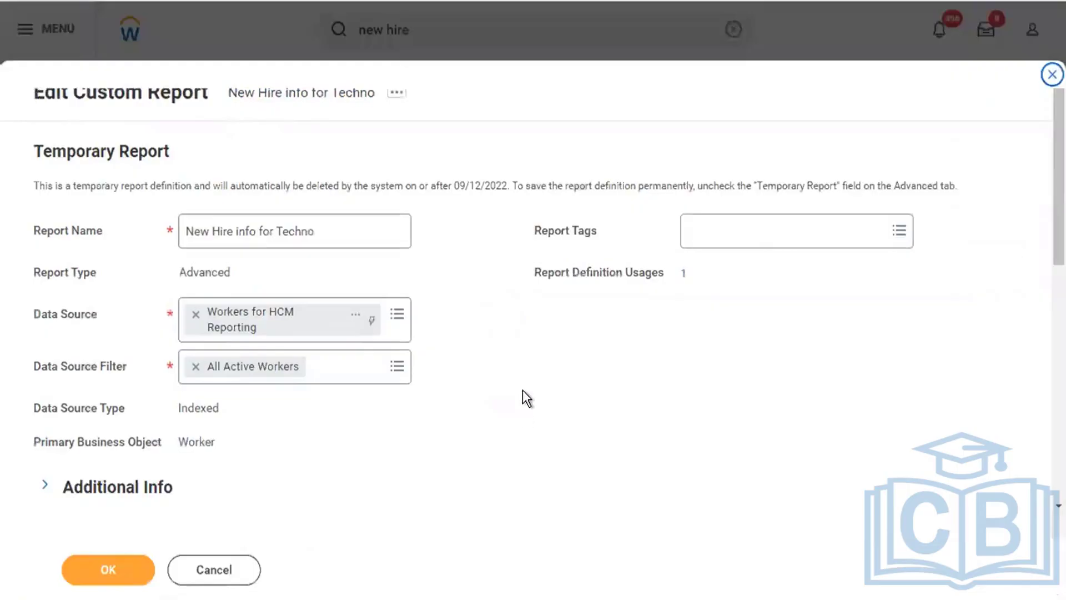
scroll(522, 390, "down", 5)
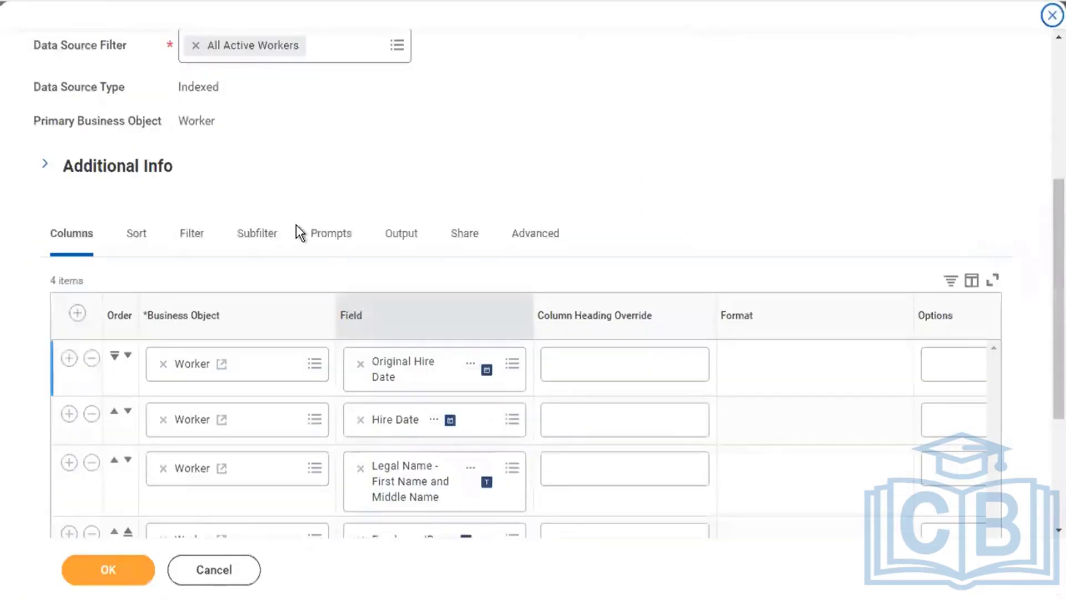
left_click(471, 233)
scroll(472, 237, "down", 2)
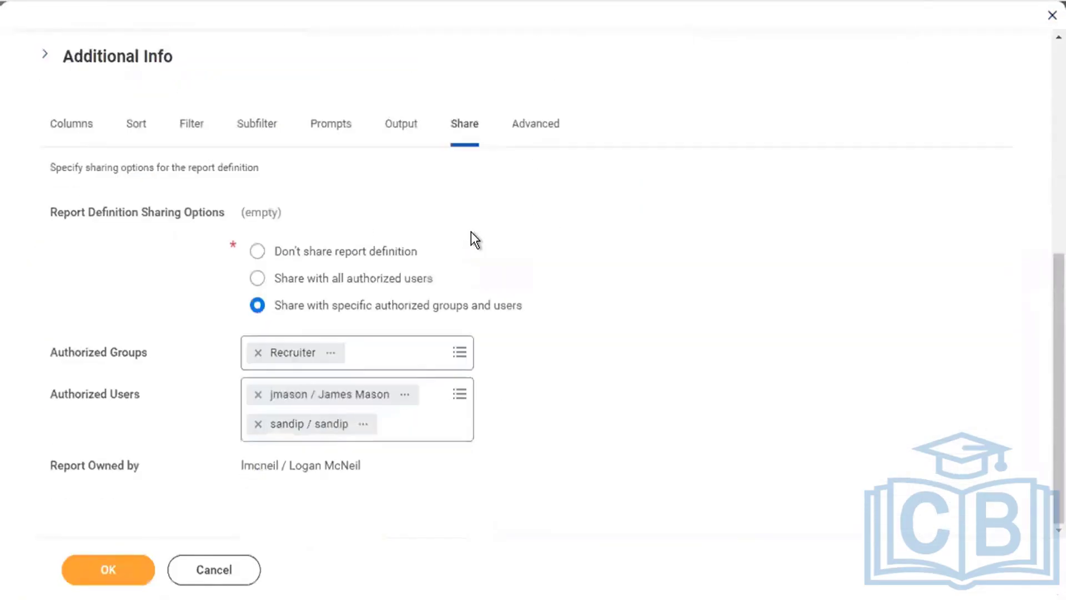
Try the sharing options "Don't share report definition" and "Share with all authorized users" for the report
left_click(339, 254)
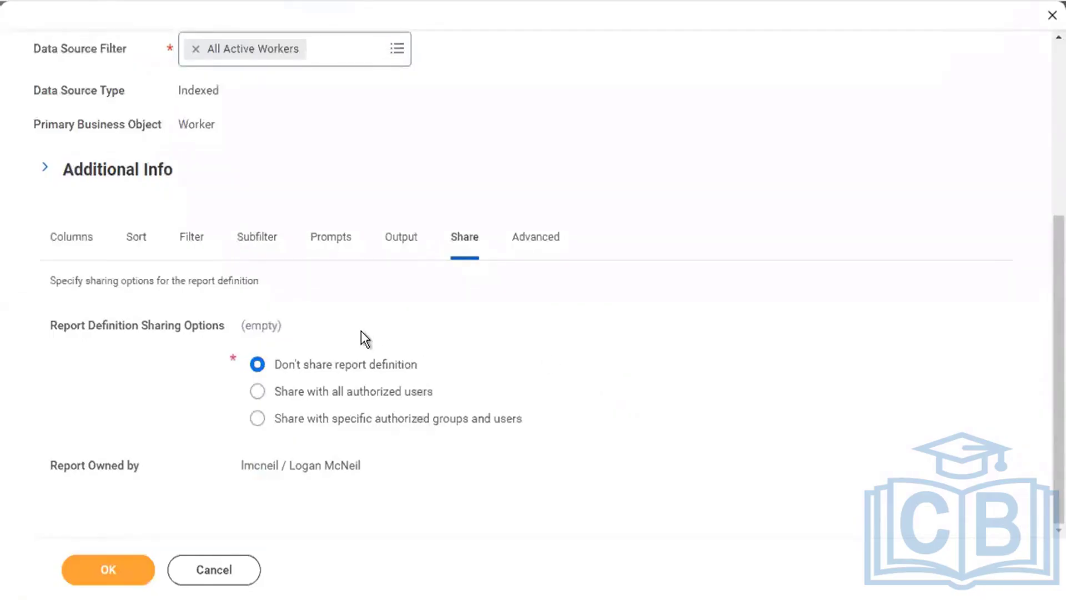
left_click(329, 391)
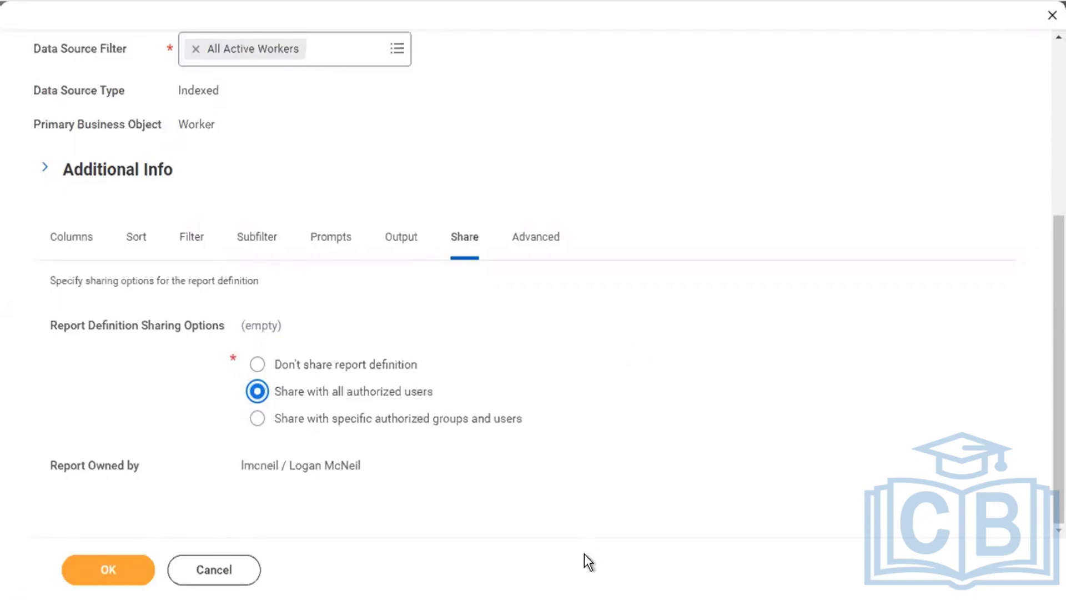
mouse_move(534, 592)
left_click_drag(444, 393, 332, 393)
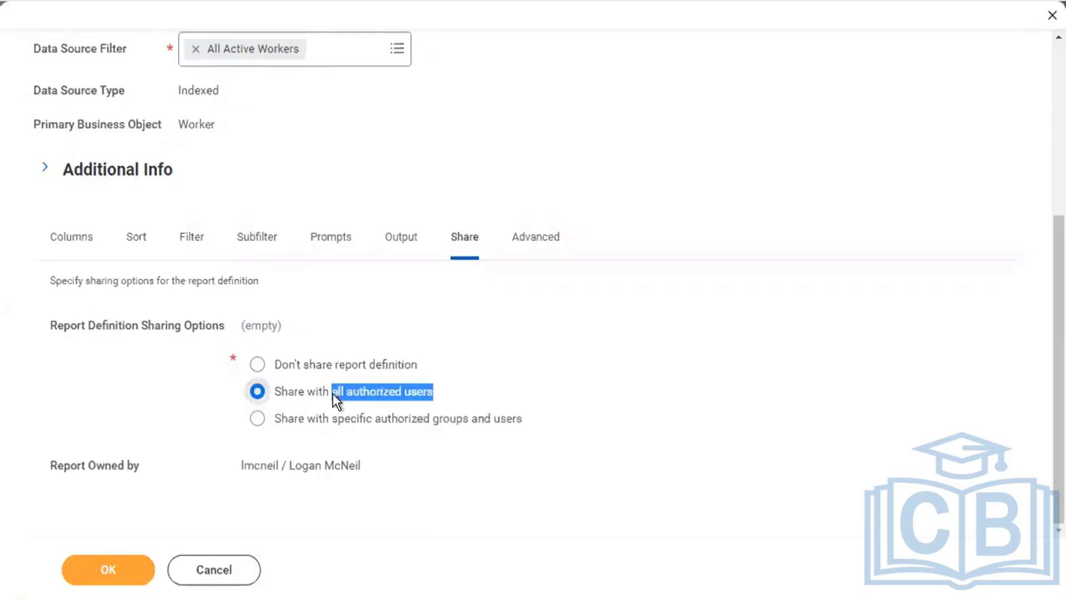
left_click(332, 393)
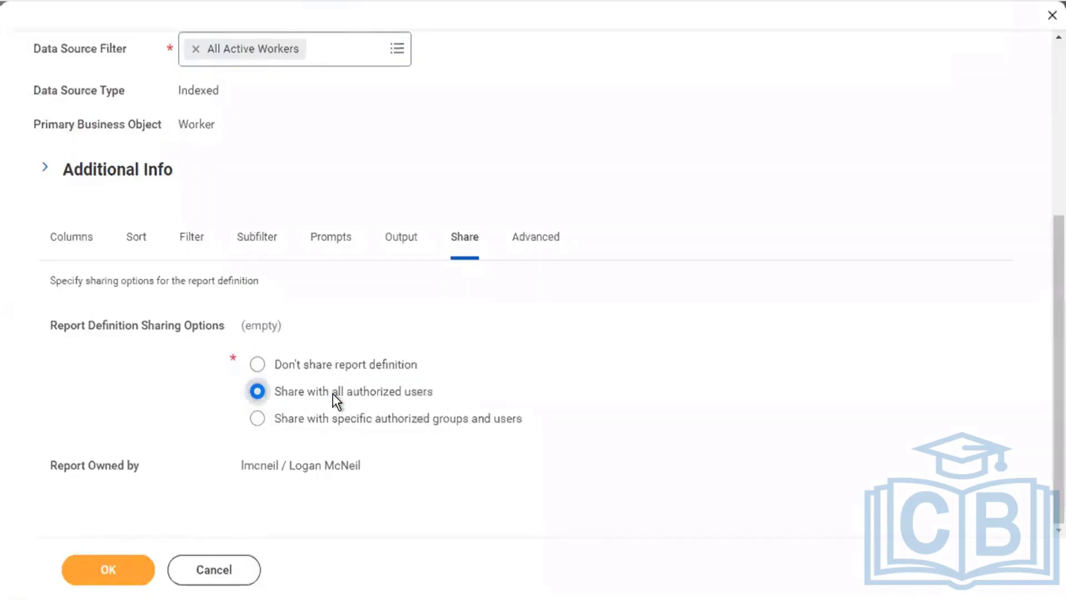
Set the report definition sharing to "Share with specific authorized groups and users"
left_click(311, 418)
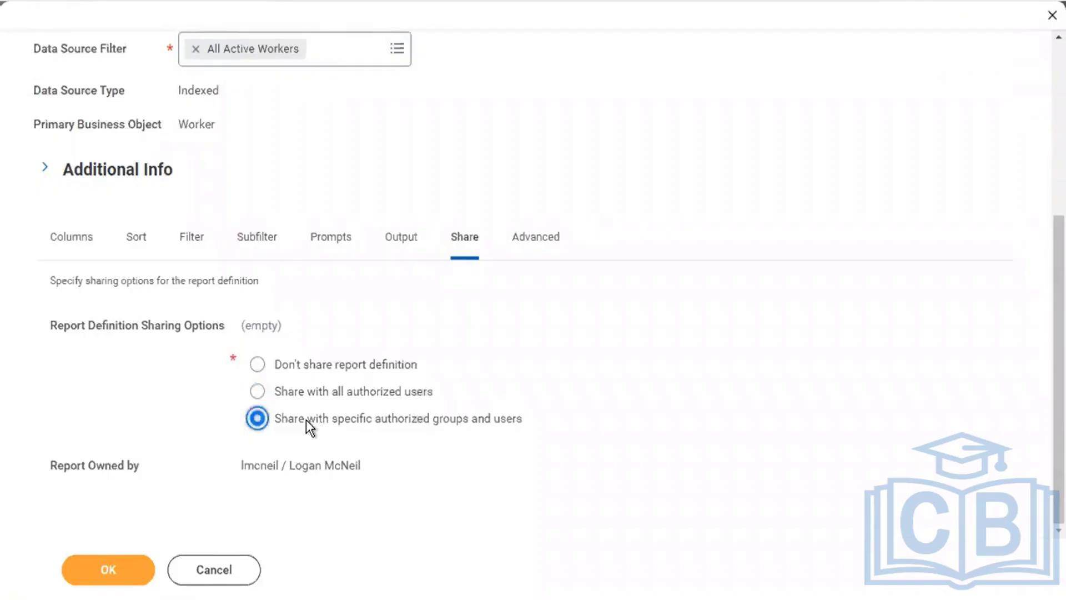
left_click_drag(48, 463, 170, 462)
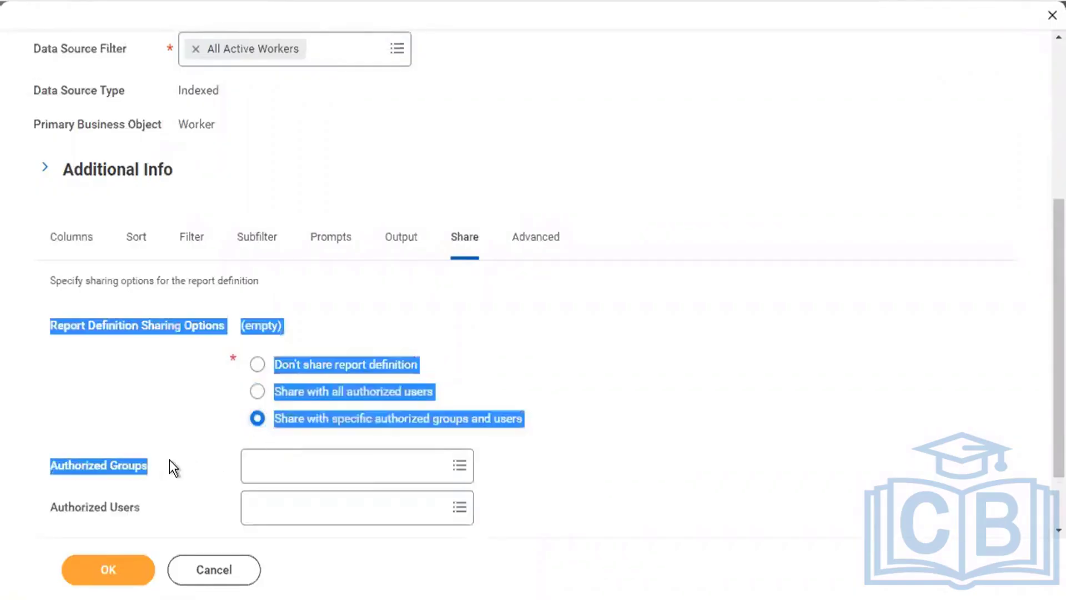
left_click(169, 458)
right_click(174, 457)
left_click(562, 383)
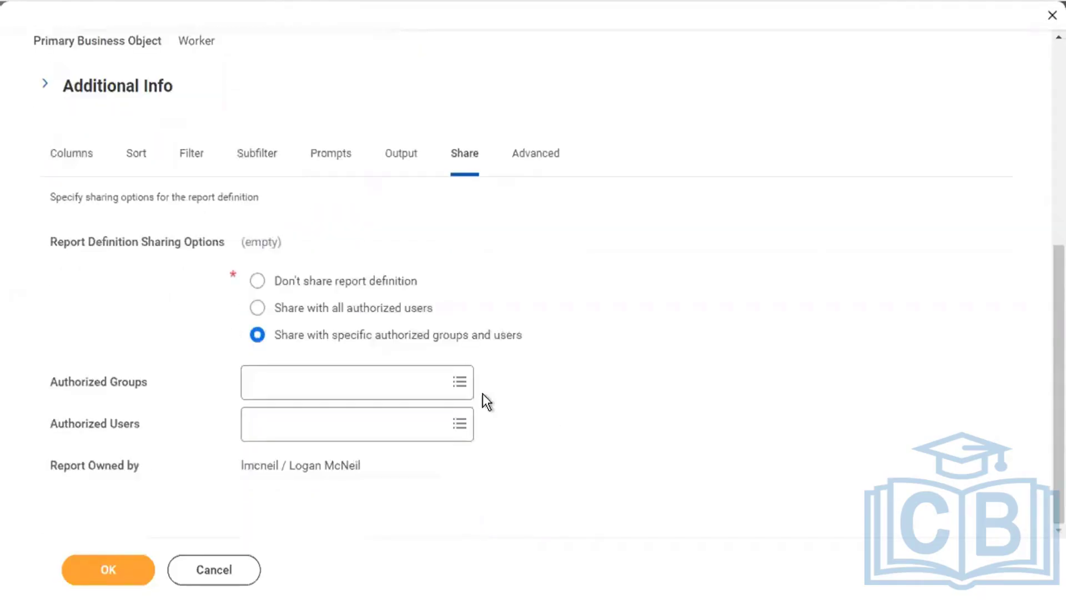
Add Recruiter to the report's authorized groups
left_click_drag(48, 378, 286, 383)
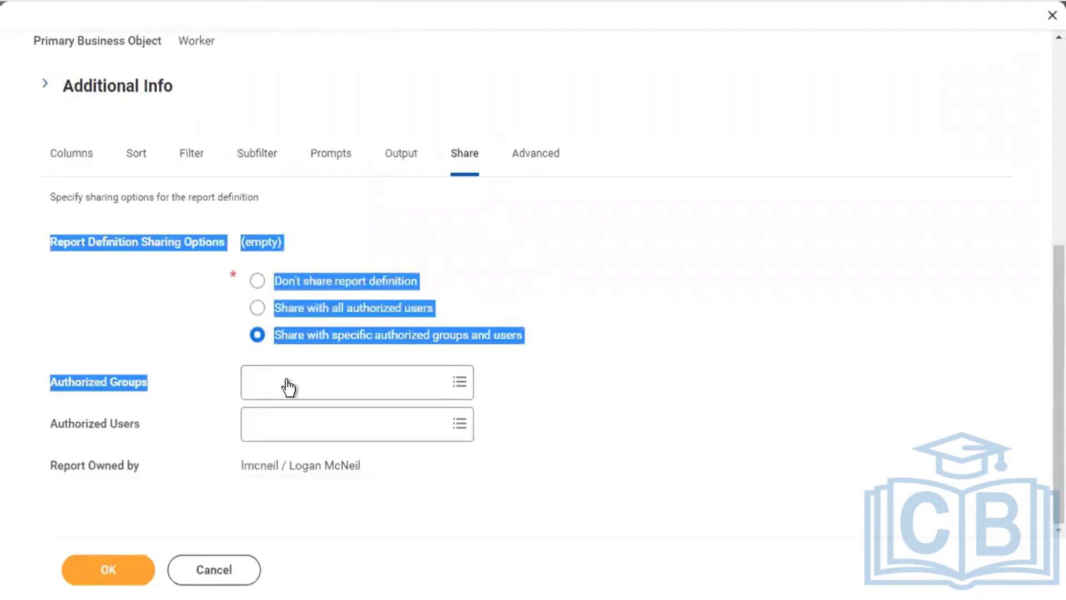
left_click(366, 384)
type("r")
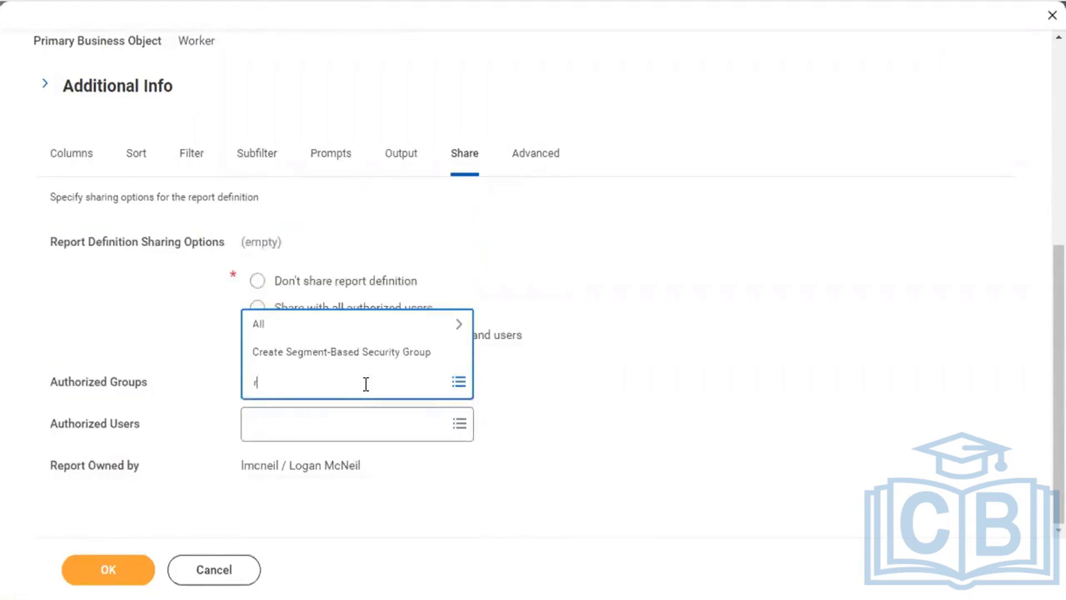
type("ecruiter")
key("Return")
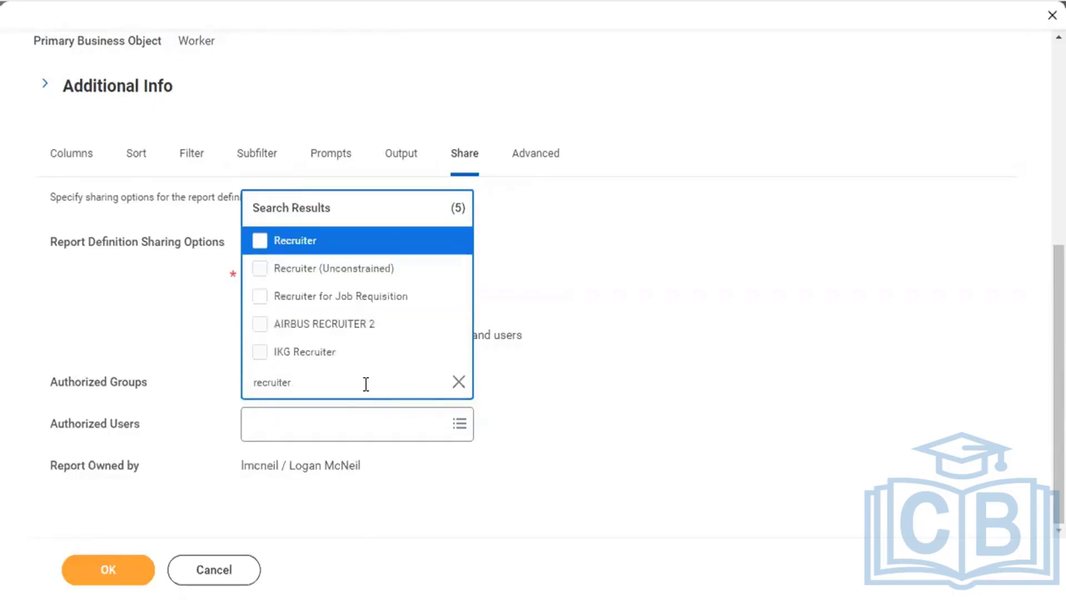
key("Return")
left_click(698, 369)
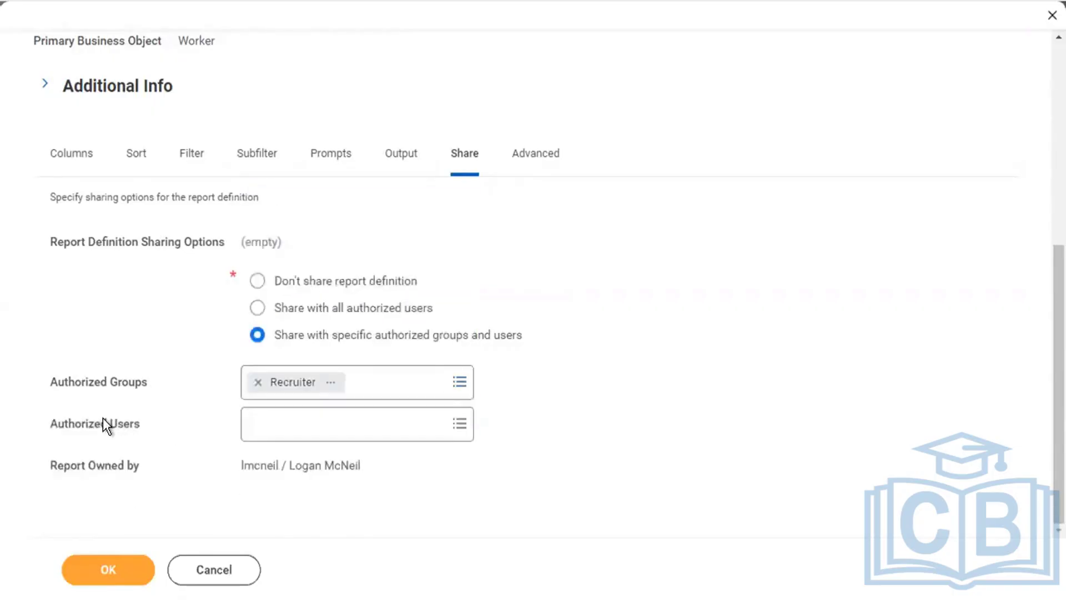
Search for a user by name, add one to the report's authorized users, and discard all the edits
left_click(357, 424)
type("jam")
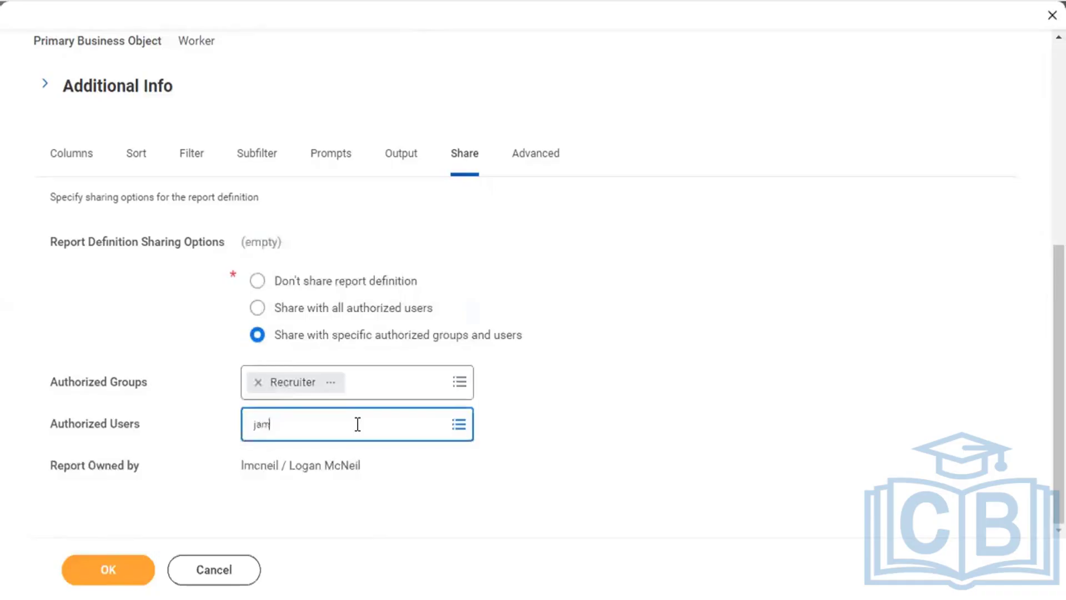
type("es bro")
key("Return")
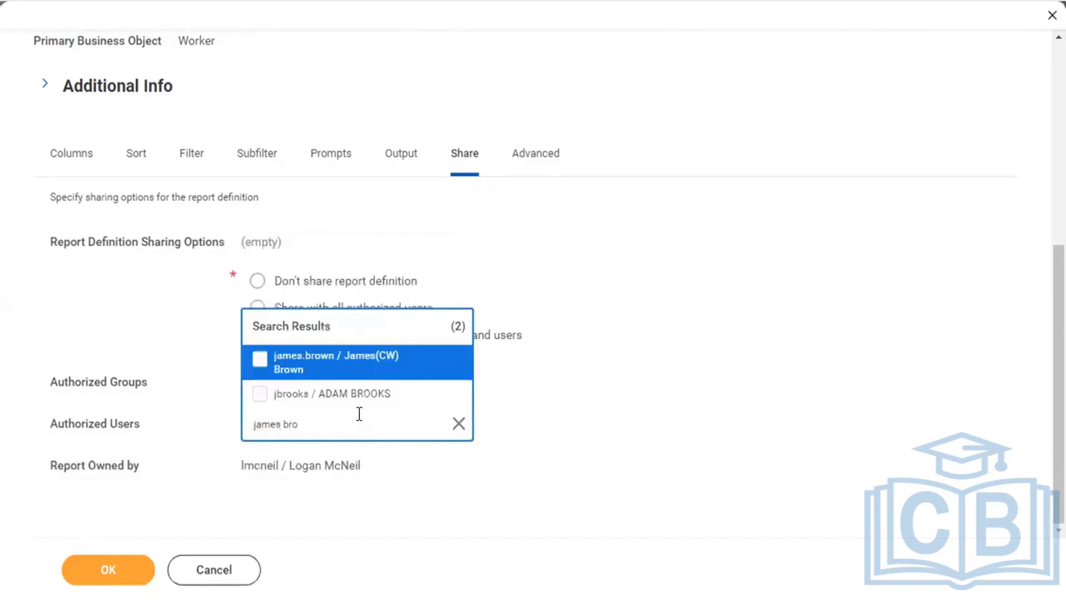
left_click(368, 394)
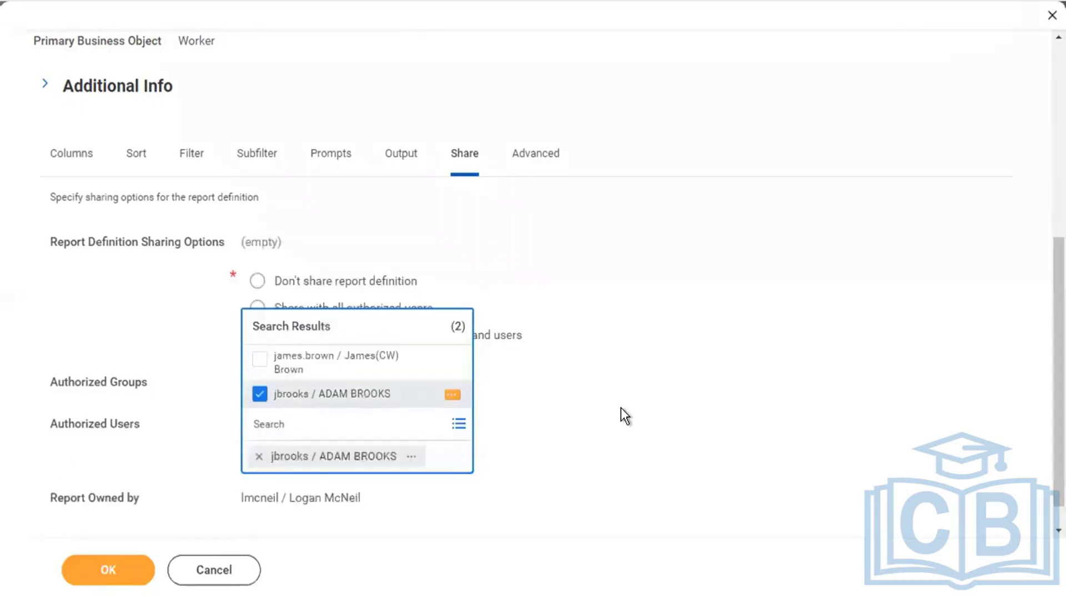
left_click(621, 407)
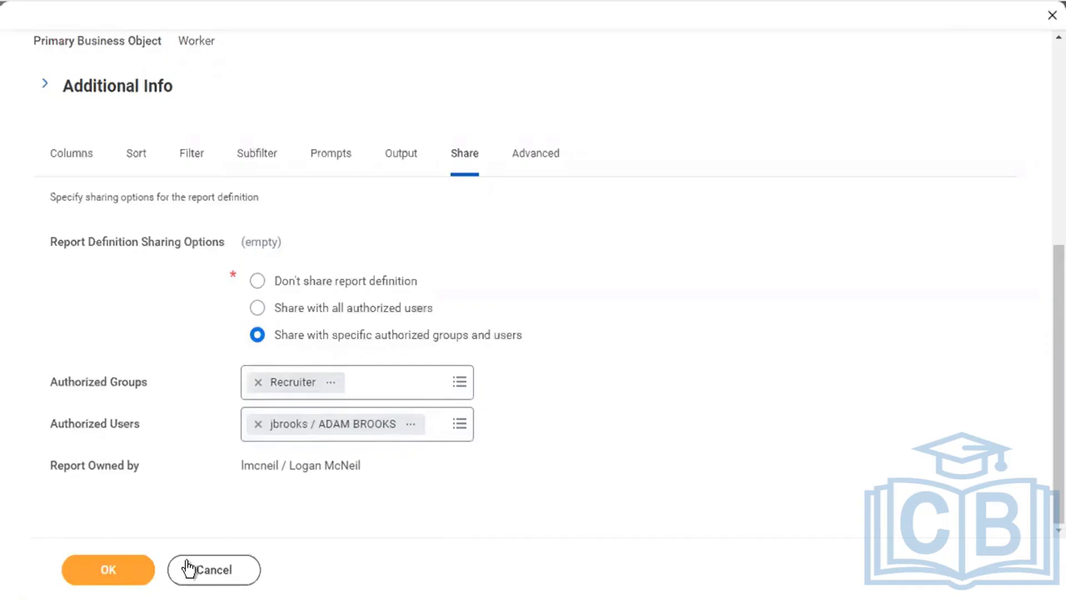
left_click(220, 563)
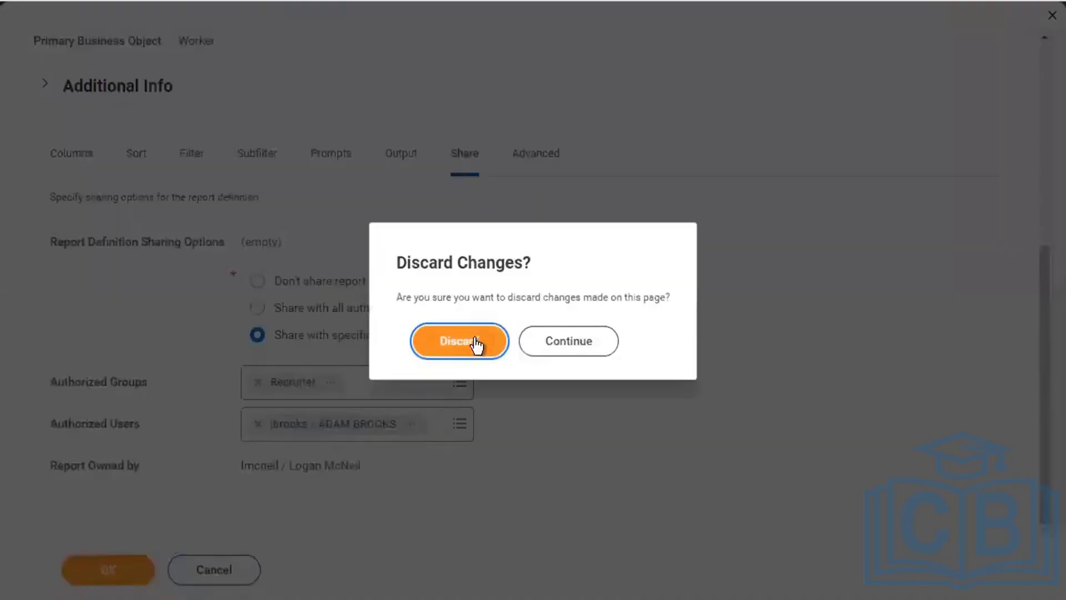
left_click(475, 344)
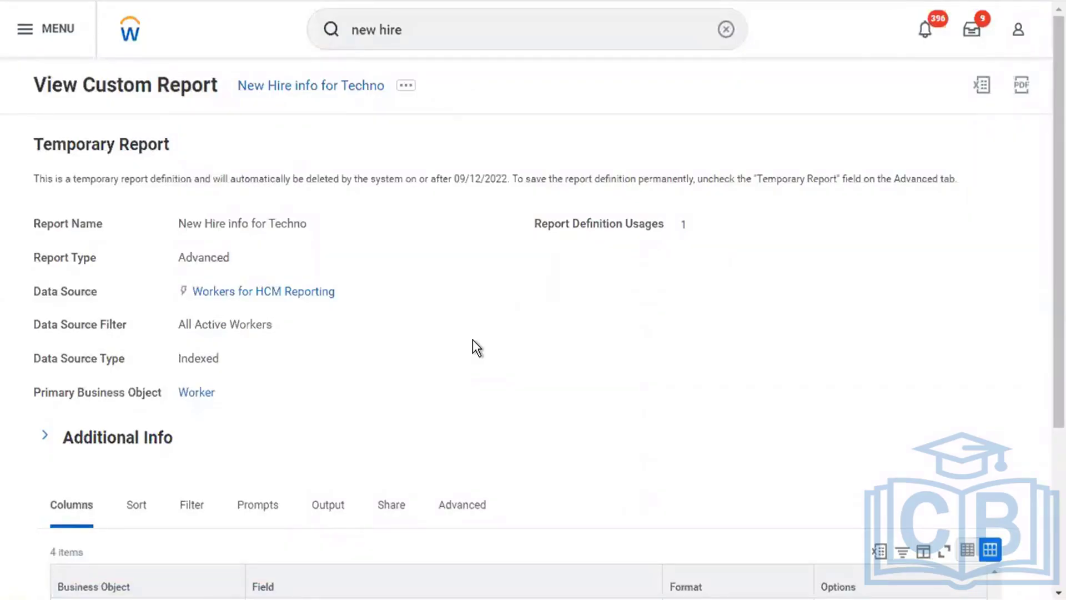
Show the report definition's advanced options in the read-only view
scroll(472, 340, "down", 3)
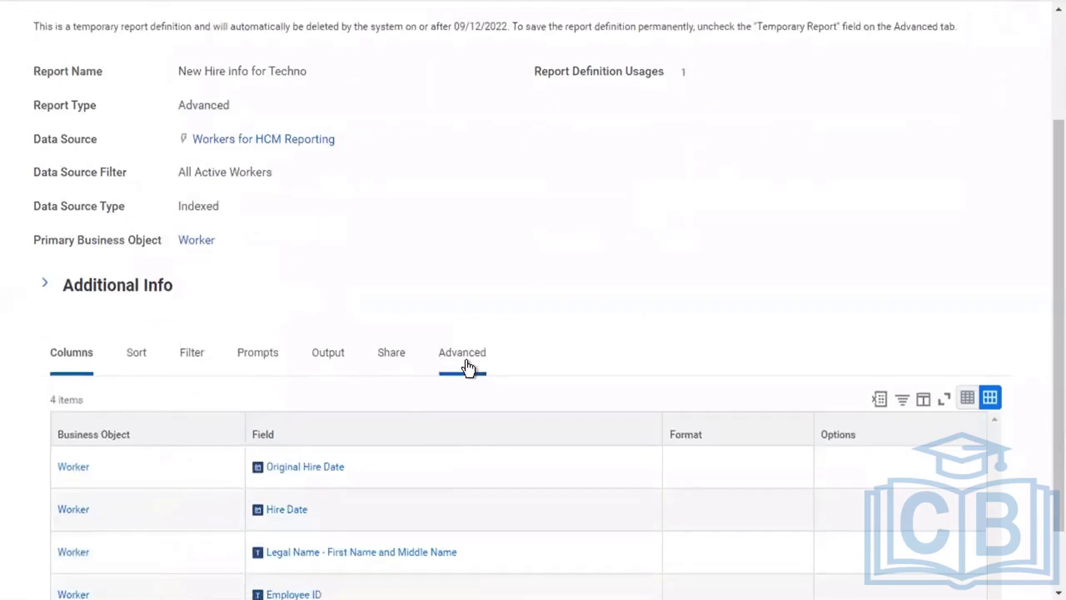
left_click(467, 362)
scroll(466, 362, "down", 4)
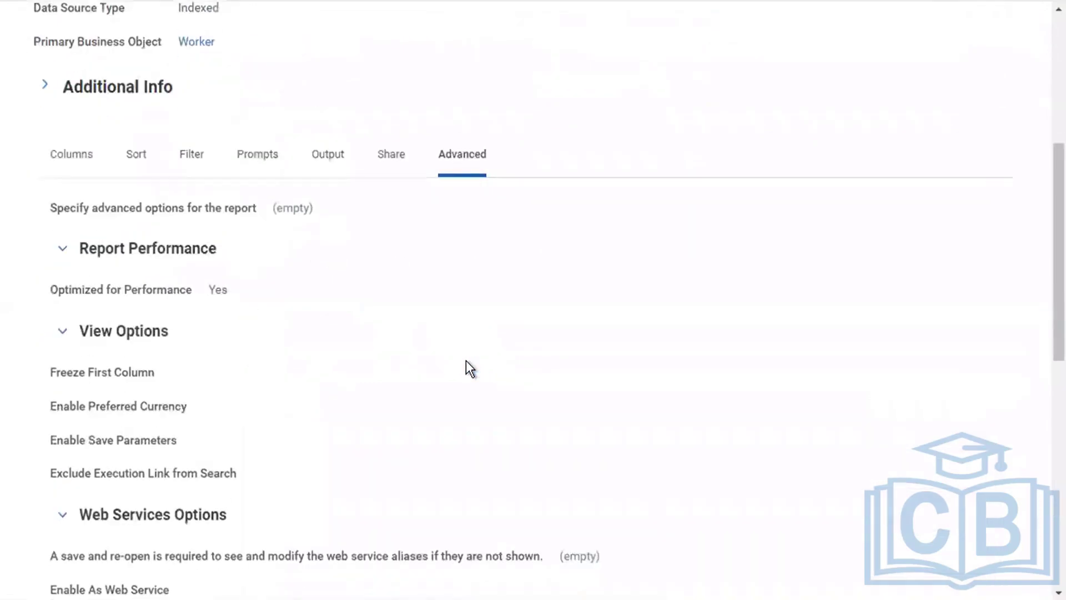
Open the New Hire info for Techno report for editing and show its advanced options
scroll(464, 361, "up", 6)
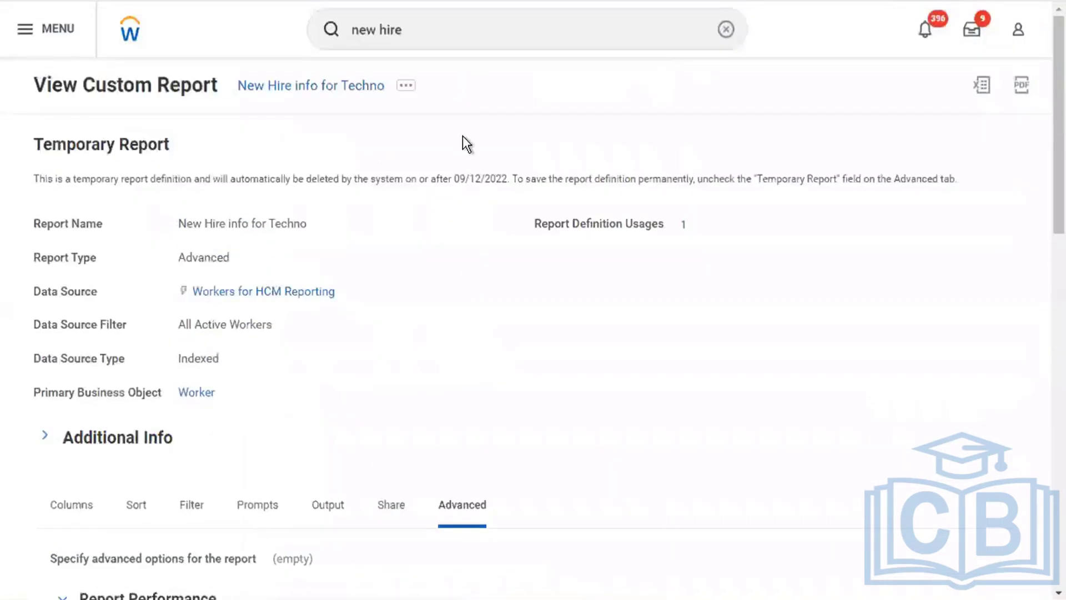
left_click(407, 88)
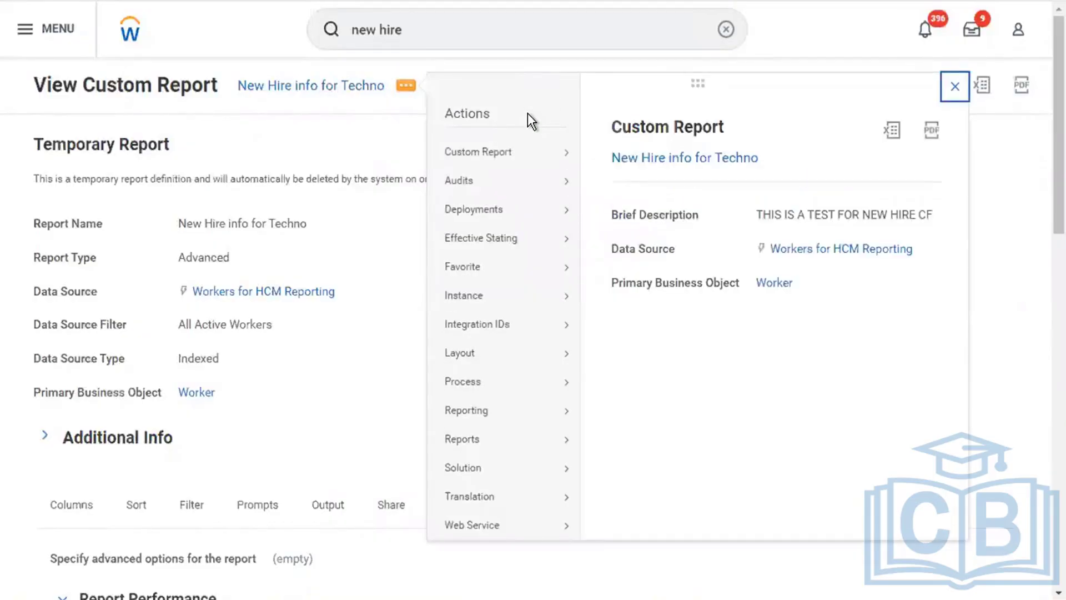
mouse_move(543, 154)
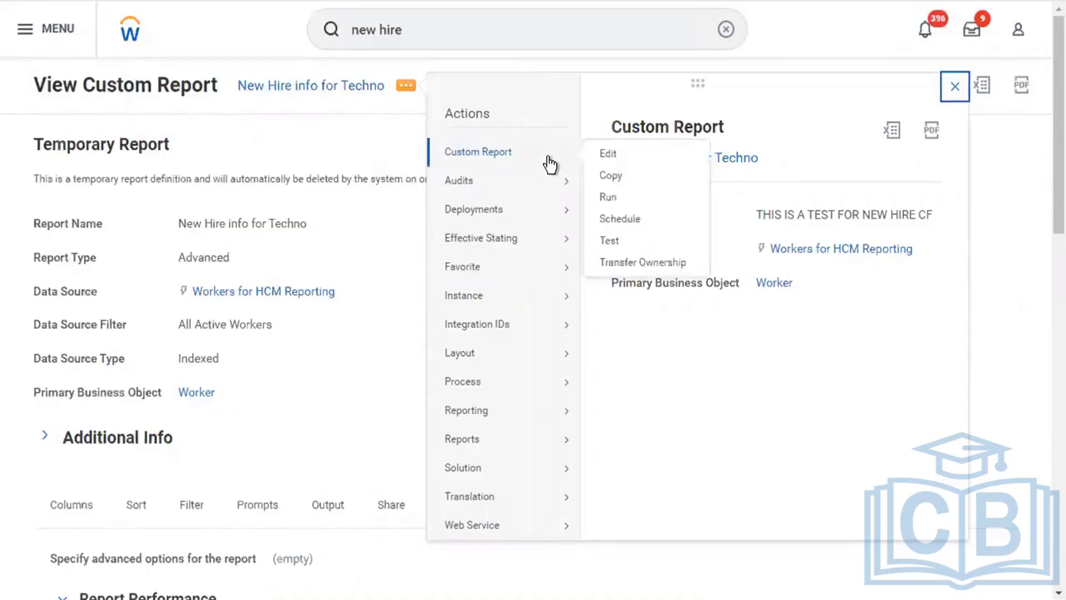
left_click(605, 154)
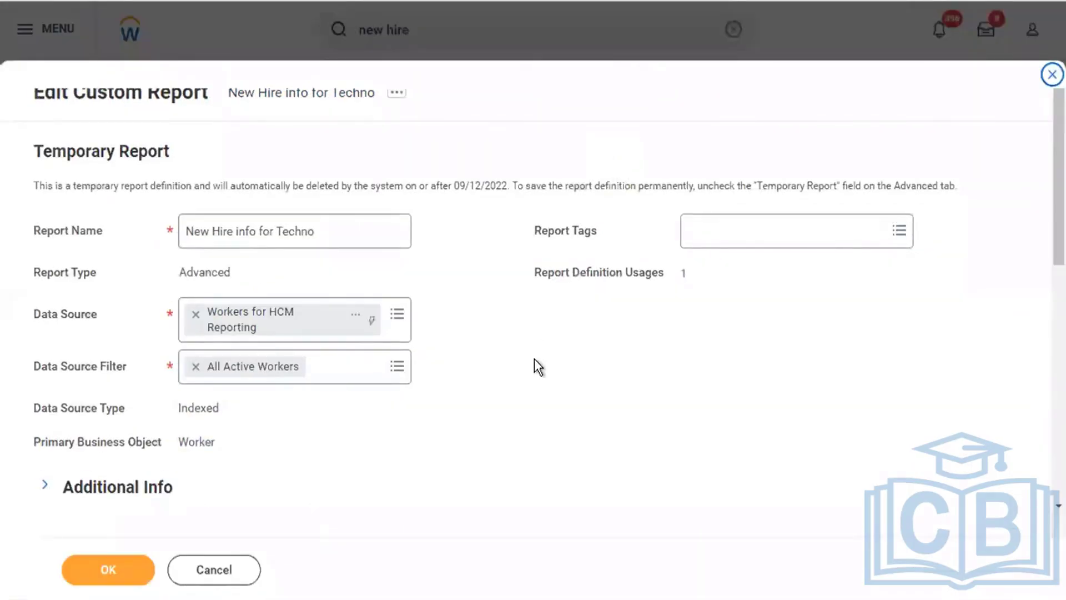
scroll(534, 358, "down", 5)
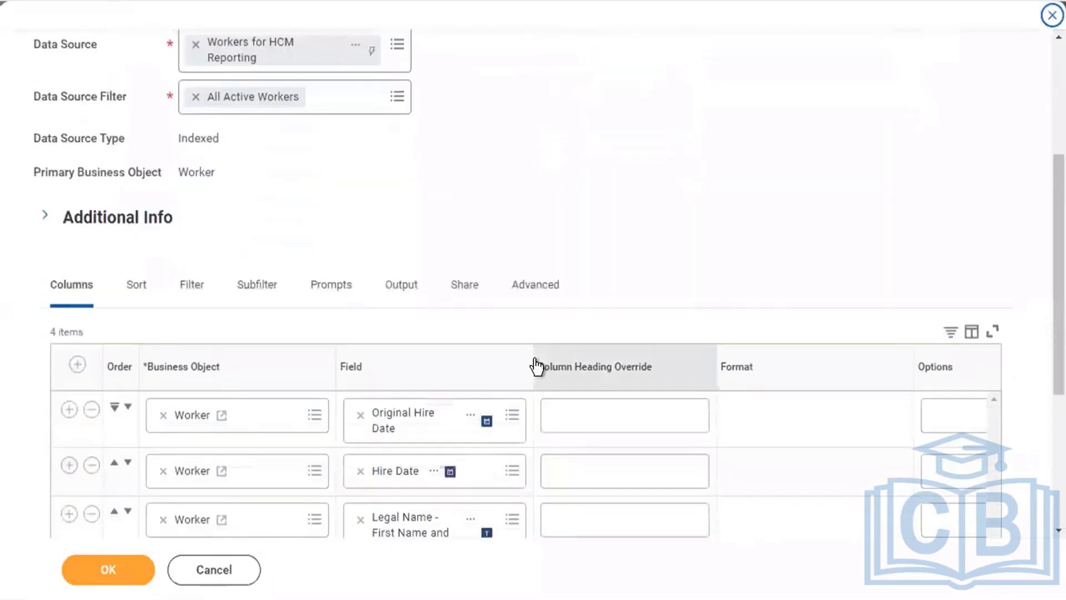
left_click(534, 308)
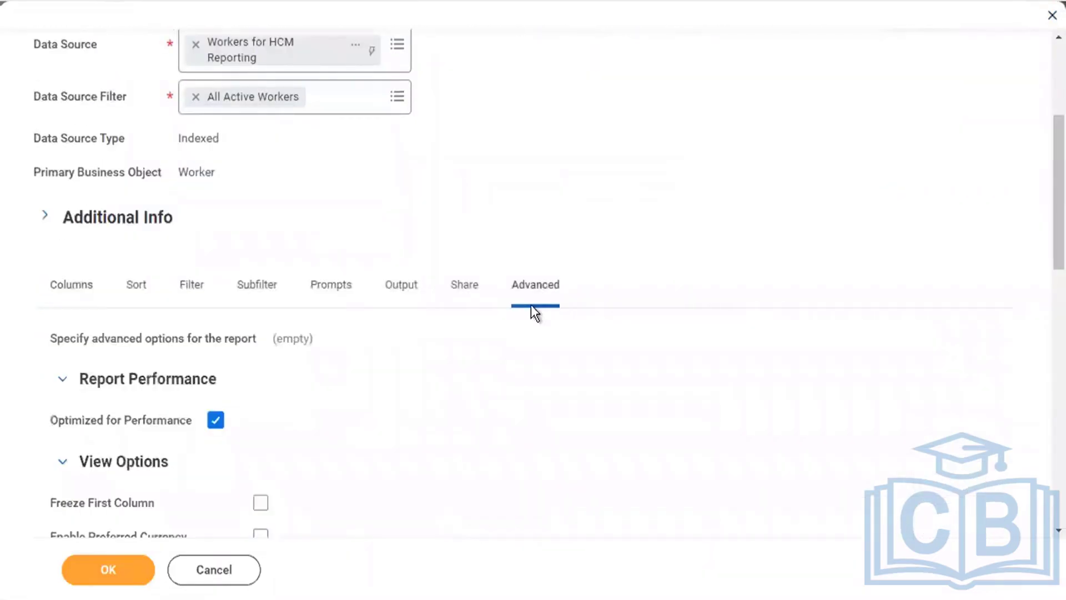
Examine the report's performance, view and web services options, focusing on the Enable As Web Service setting
scroll(531, 307, "down", 2)
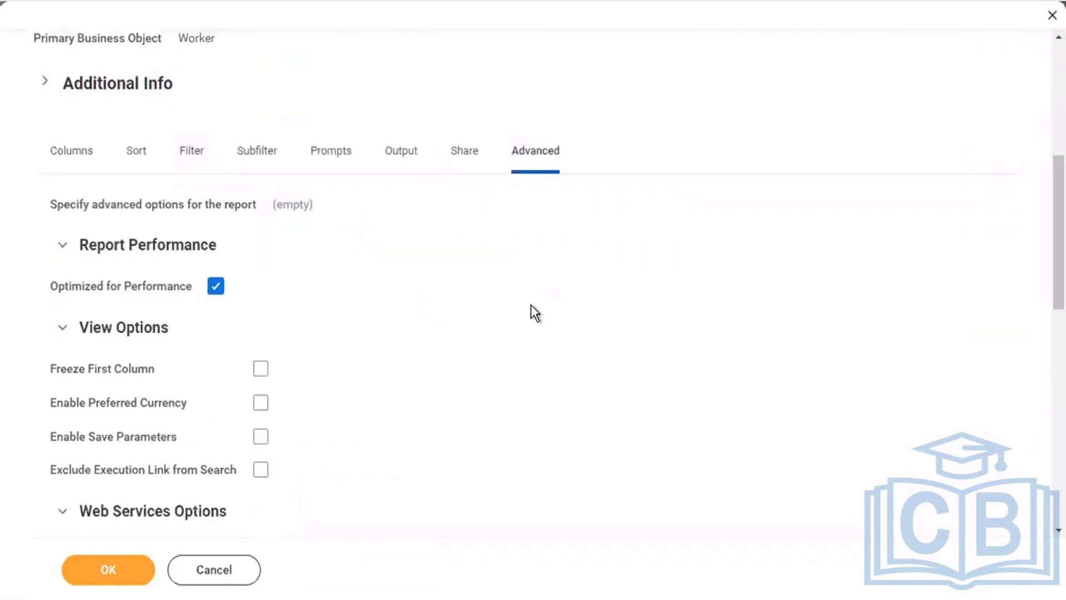
scroll(530, 305, "down", 2)
scroll(530, 305, "down", 2)
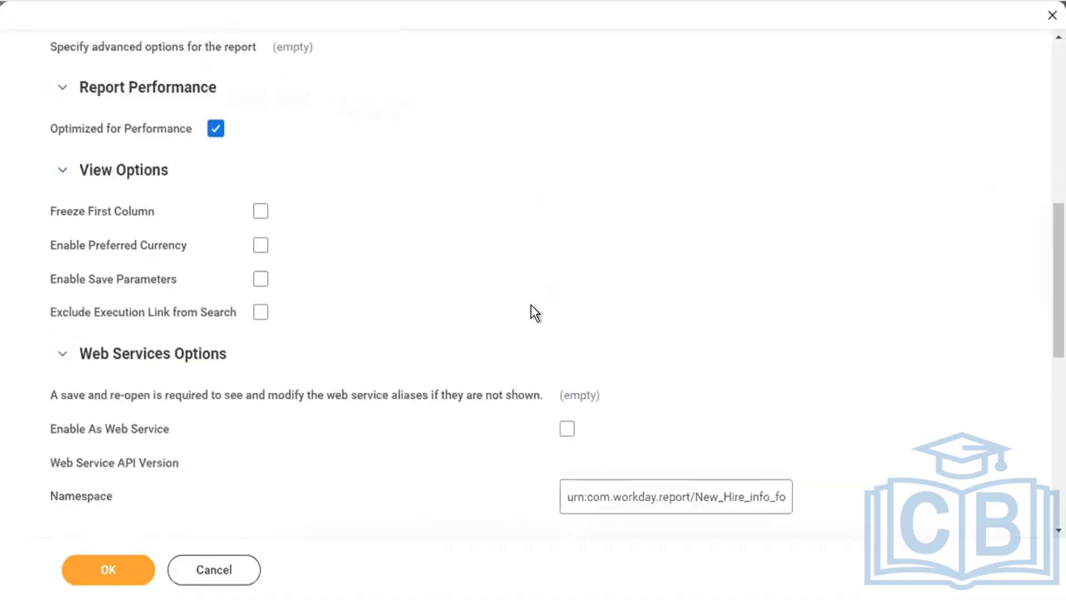
scroll(531, 306, "down", 1)
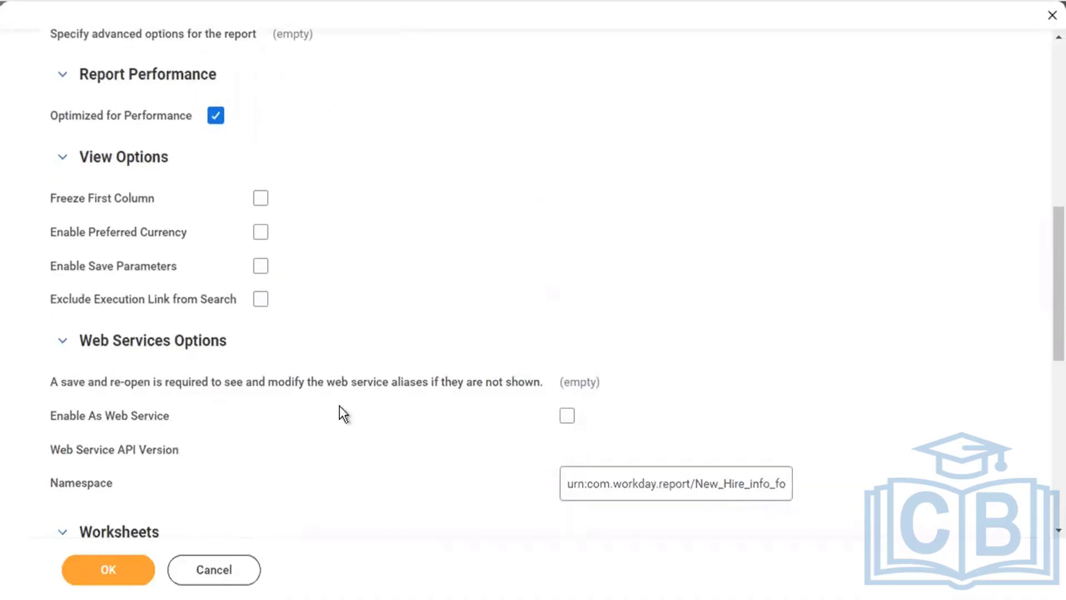
left_click_drag(49, 416, 167, 425)
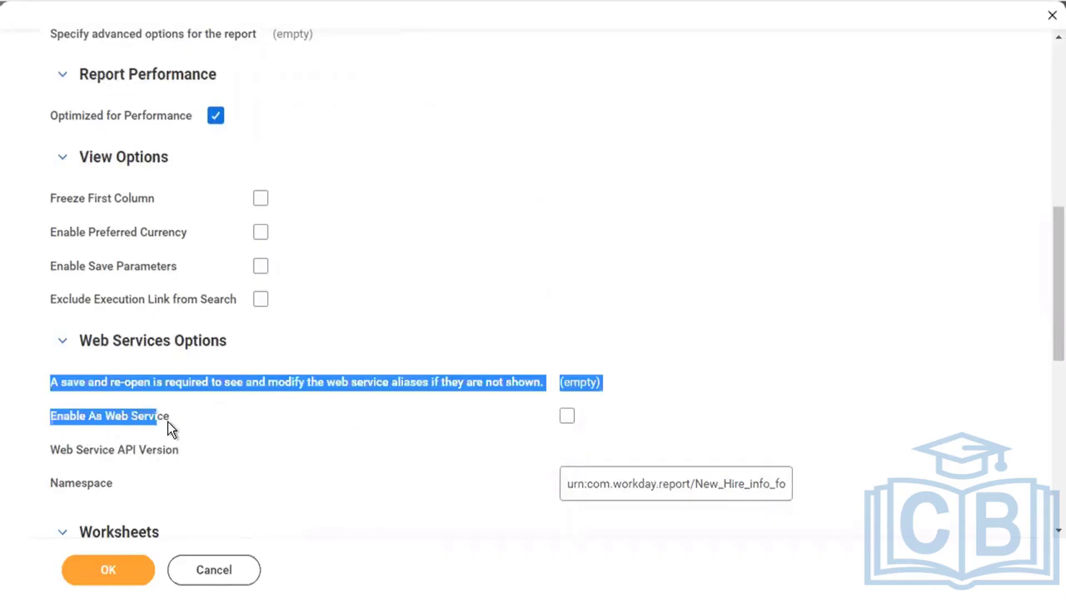
Enable the New Hire info for Techno report as a web service
left_click(189, 416)
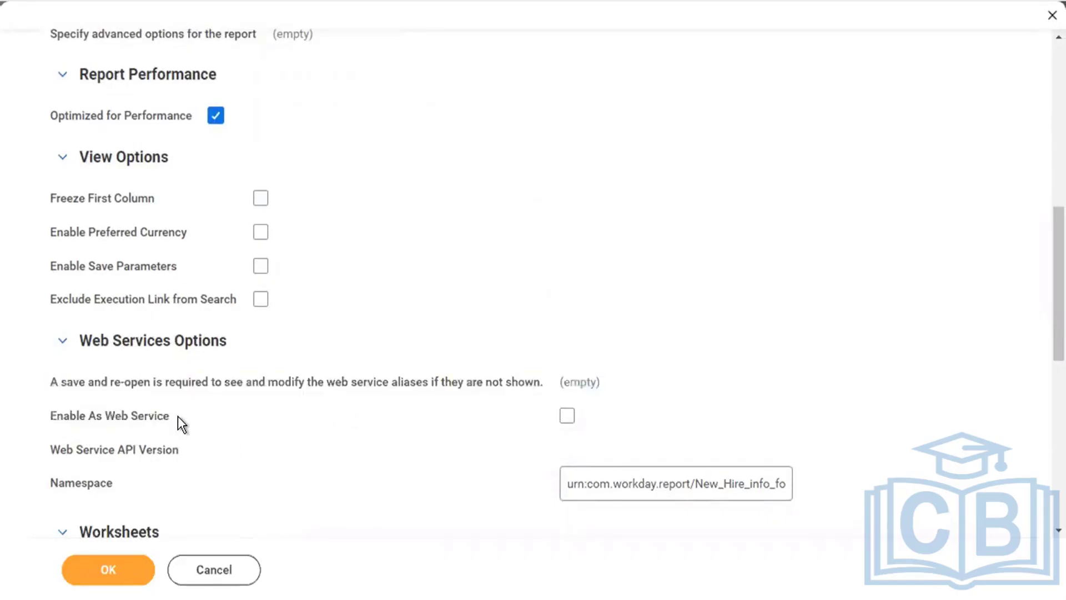
left_click_drag(167, 417, 47, 420)
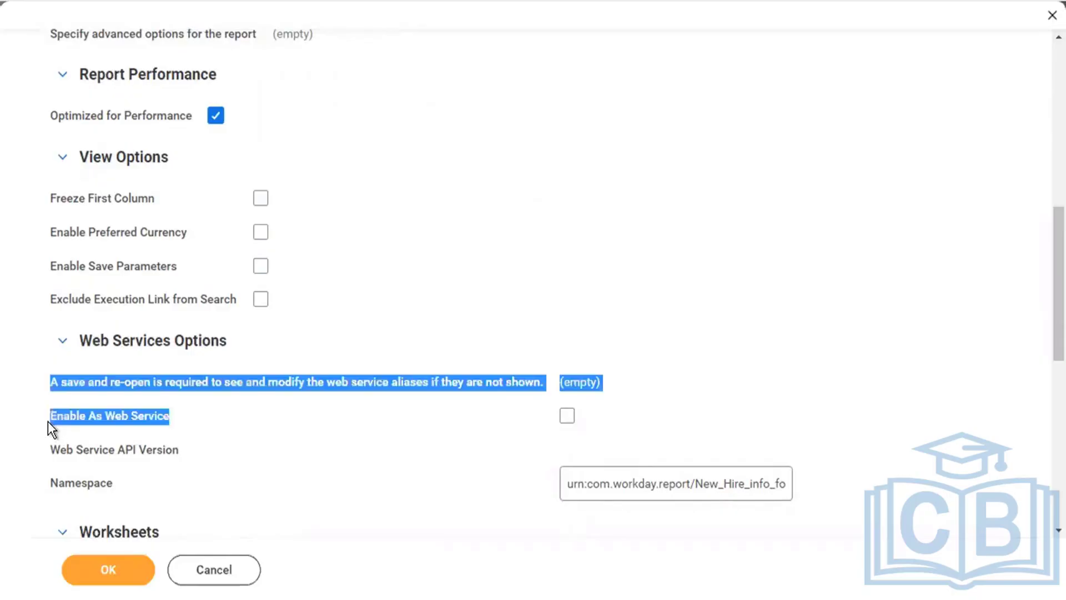
left_click(106, 412)
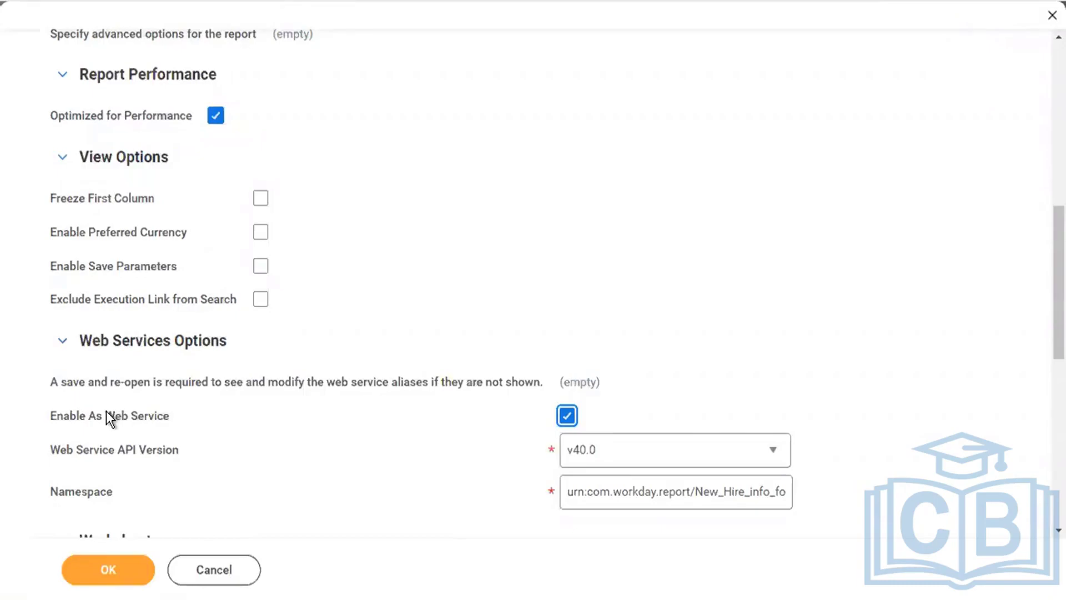
Examine the report's Enable As Web Service, Web Service API Version and Namespace settings
left_click_drag(51, 416, 143, 416)
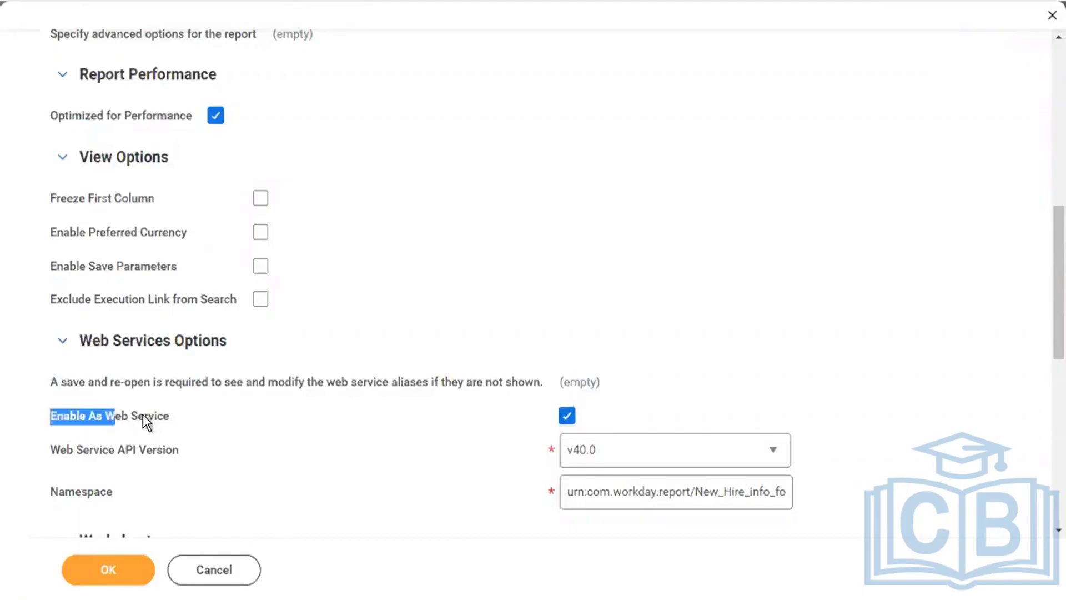
left_click(298, 407)
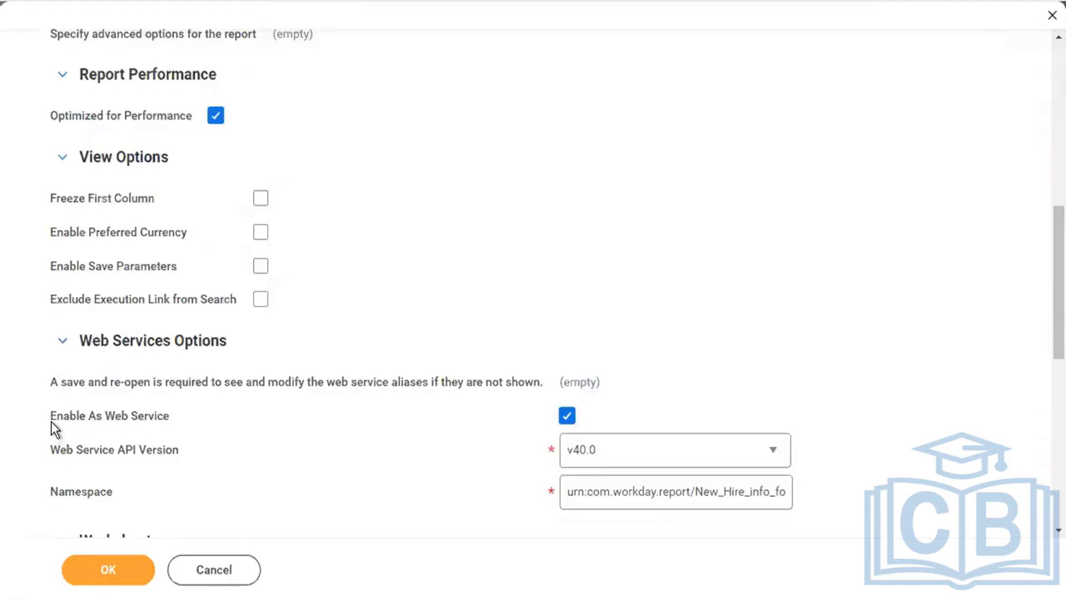
left_click_drag(49, 415, 171, 423)
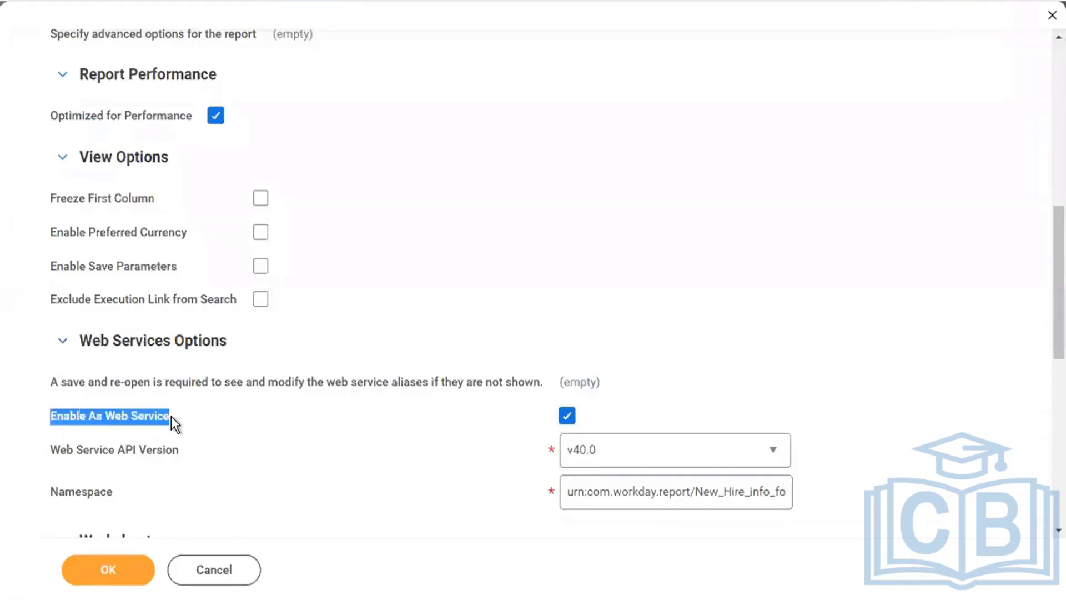
left_click(285, 418)
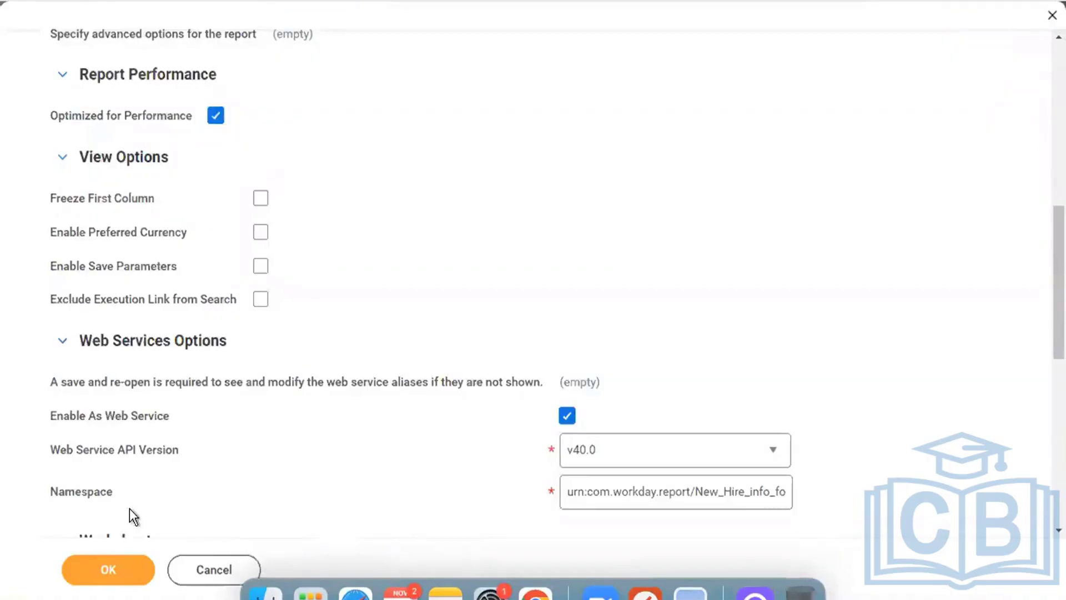
left_click_drag(45, 416, 201, 451)
left_click(201, 450)
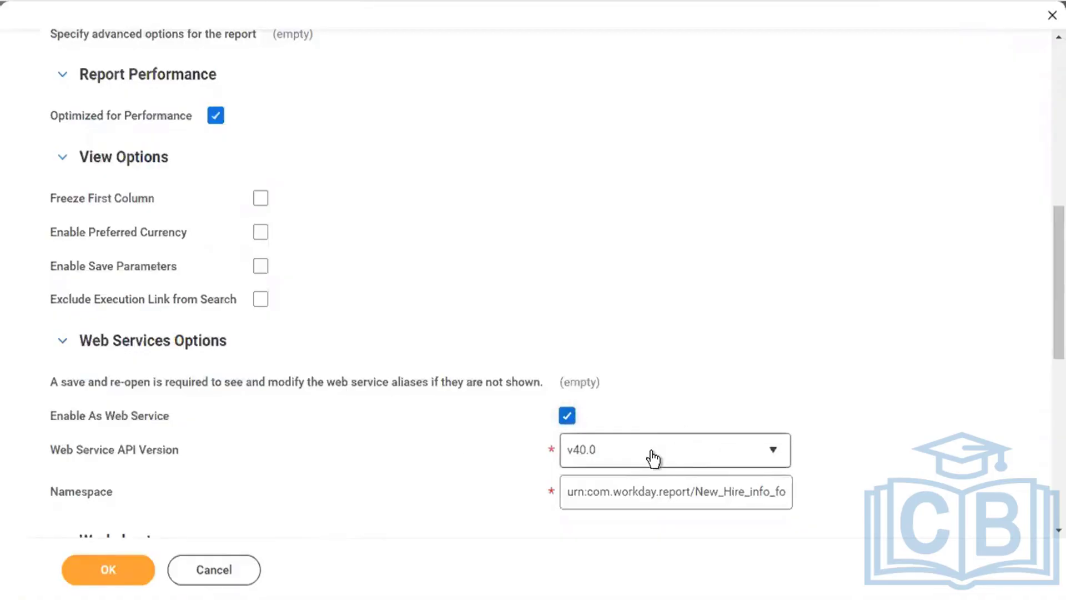
mouse_move(694, 448)
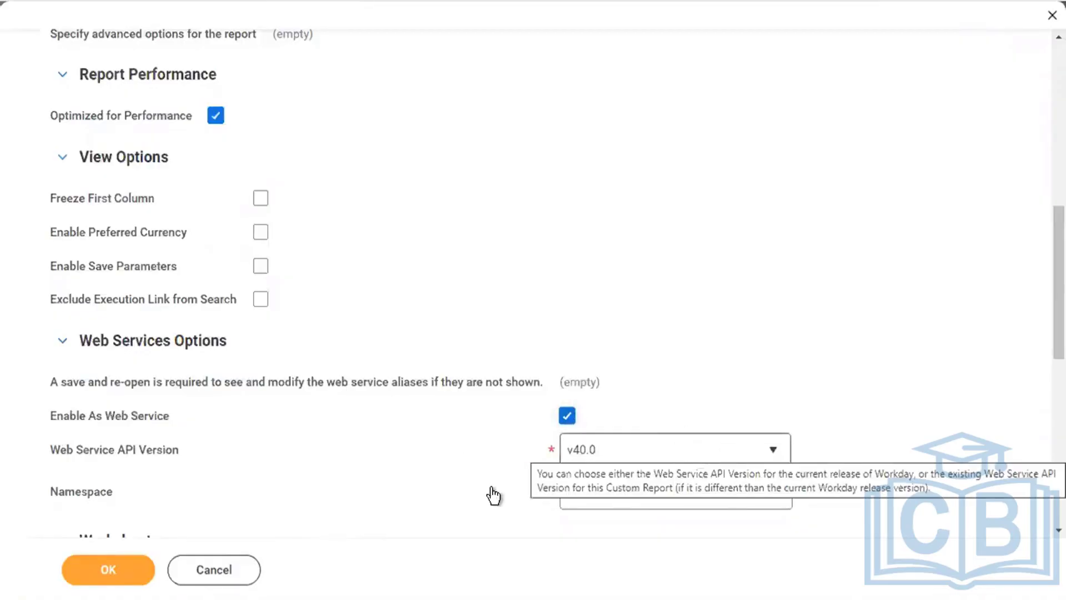
left_click(629, 496)
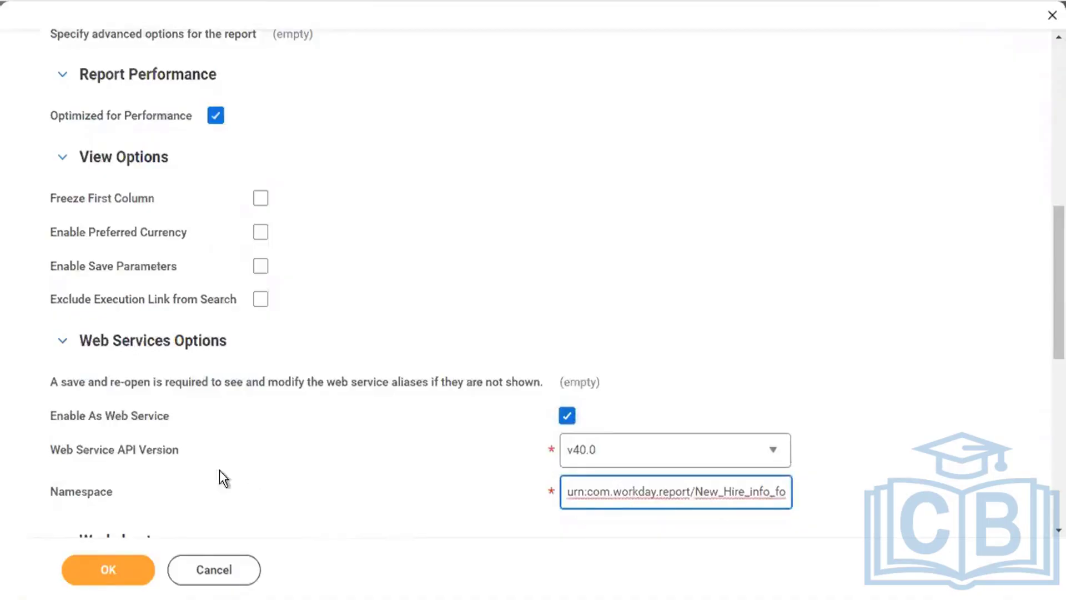
Try to save the report changes and review the details of the reported errors and alerts
left_click(95, 570)
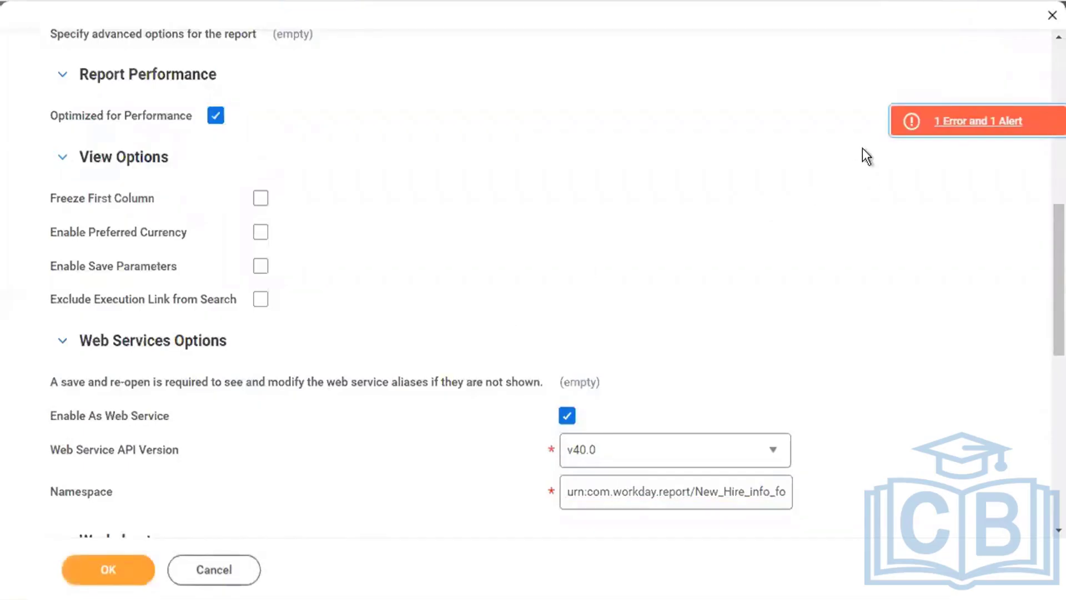
left_click(957, 111)
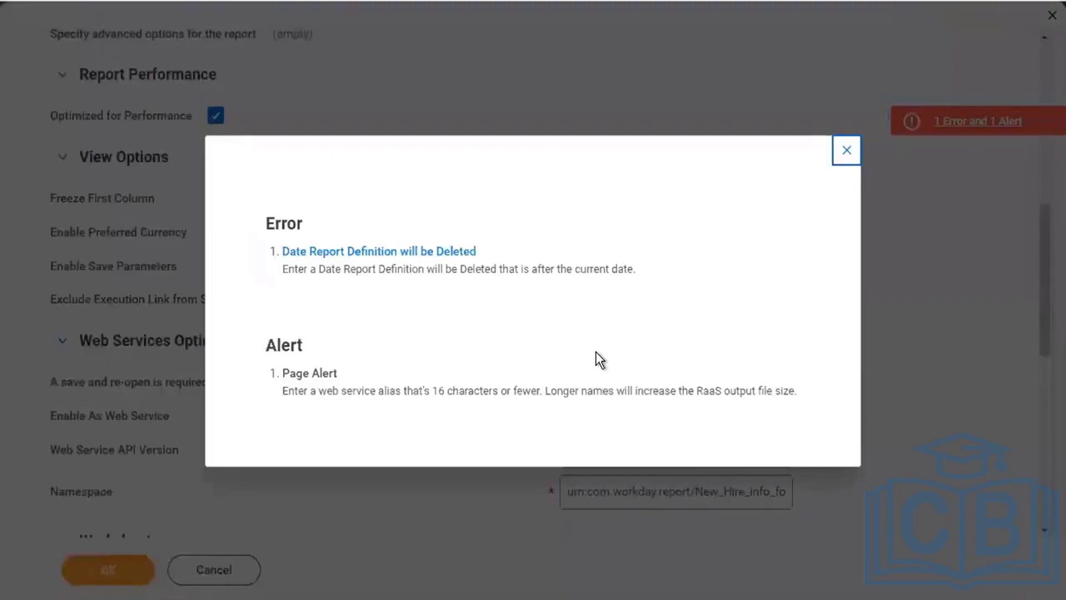
left_click(847, 151)
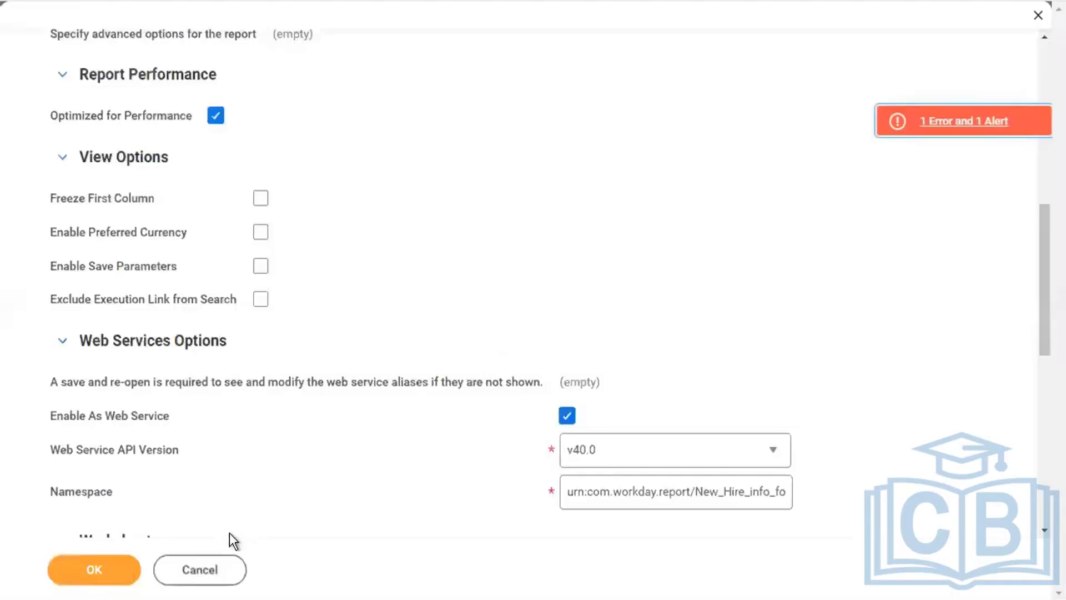
left_click(83, 578)
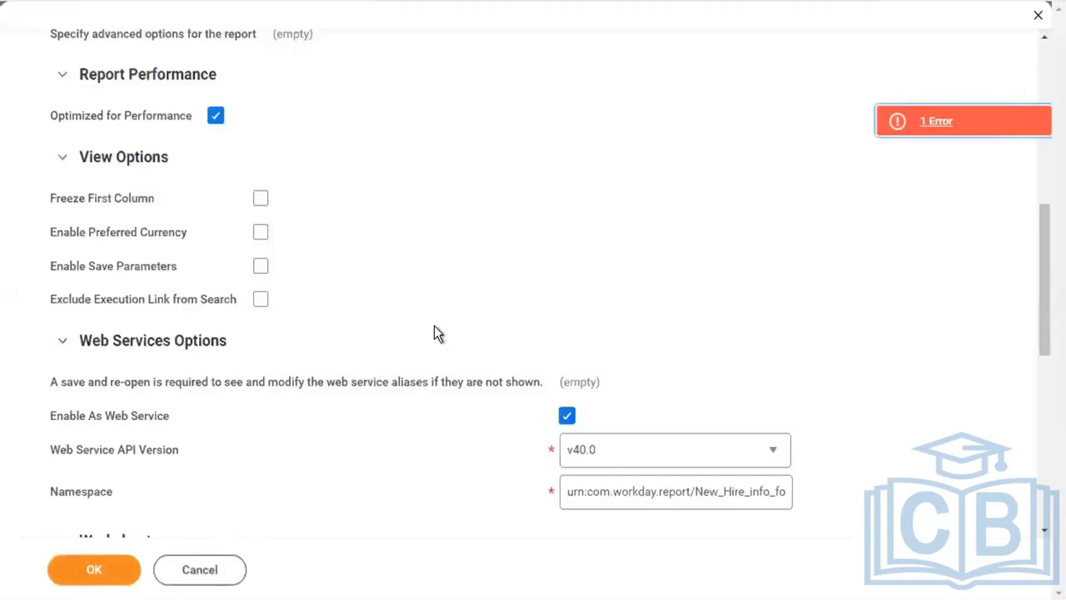
left_click(929, 118)
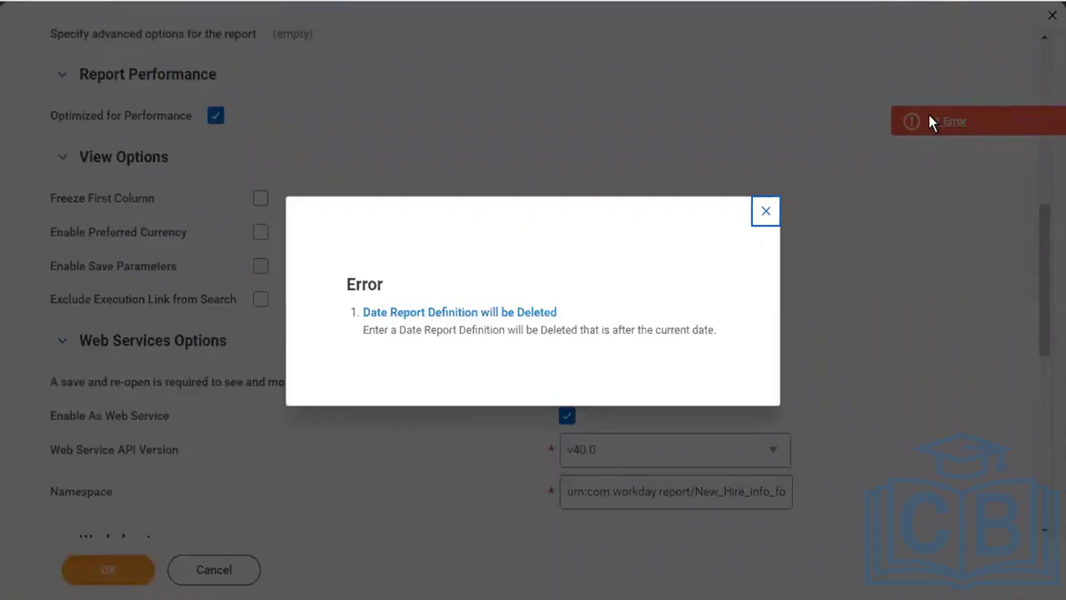
left_click(766, 215)
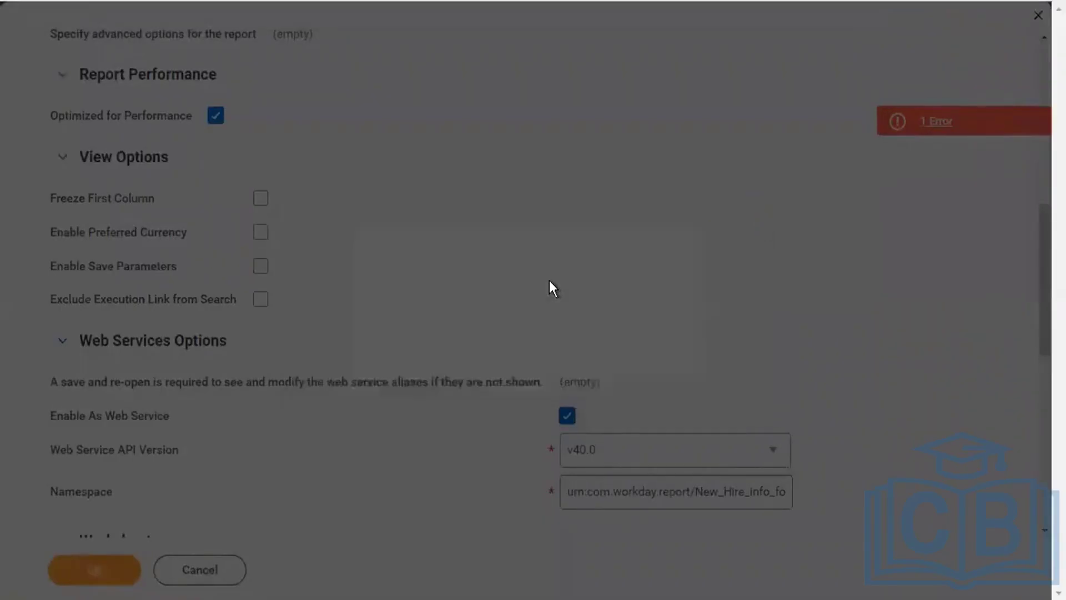
Set the temporary report's Date Report Definition will be Deleted to 11/11/2022 and save the report
scroll(549, 281, "up", 10)
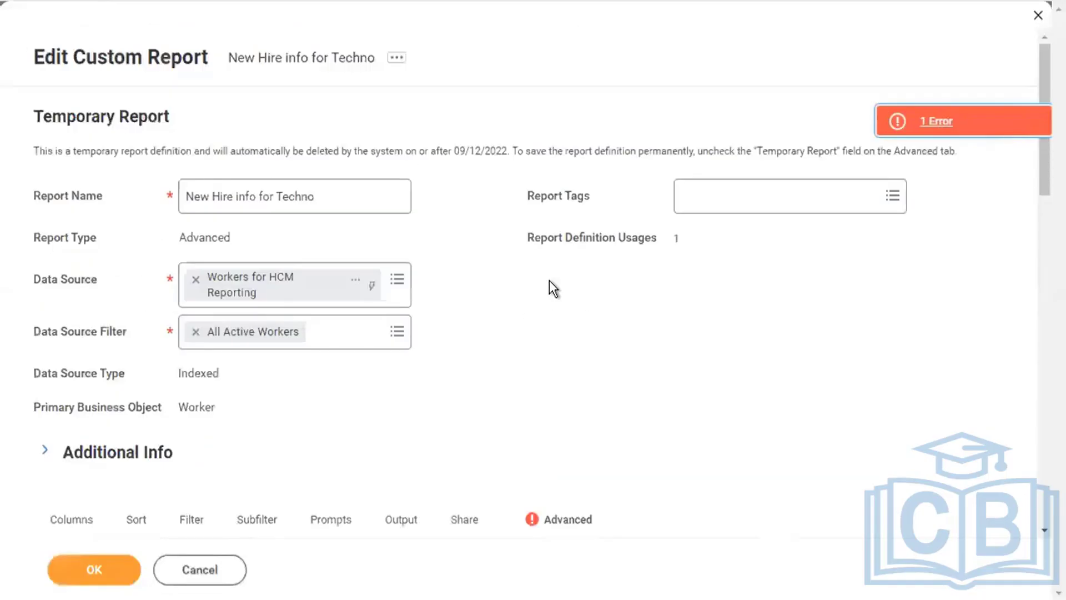
left_click(539, 508)
scroll(512, 431, "down", 10)
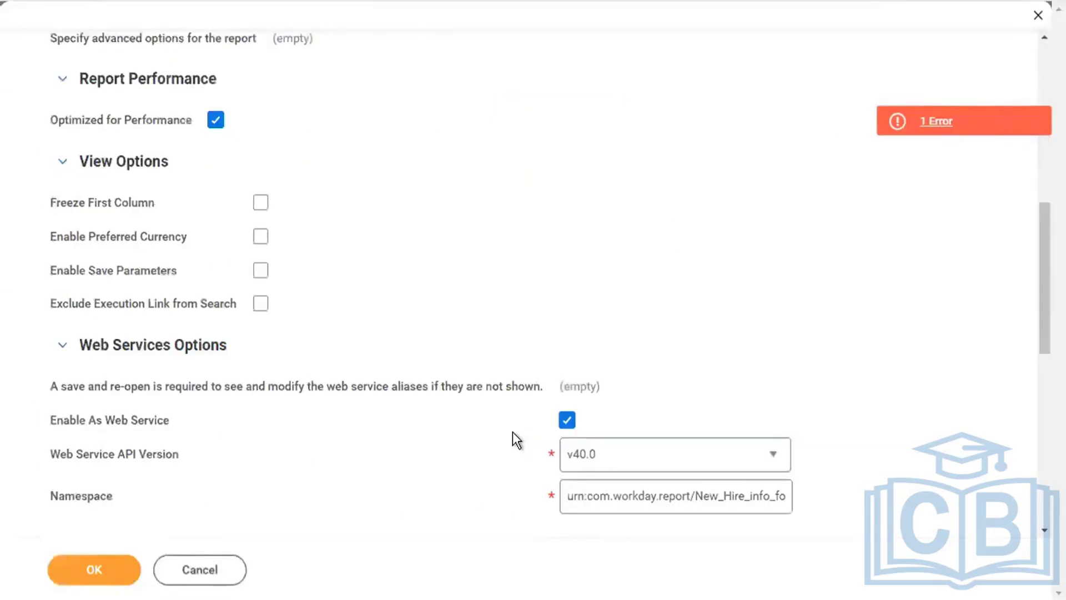
scroll(511, 431, "down", 8)
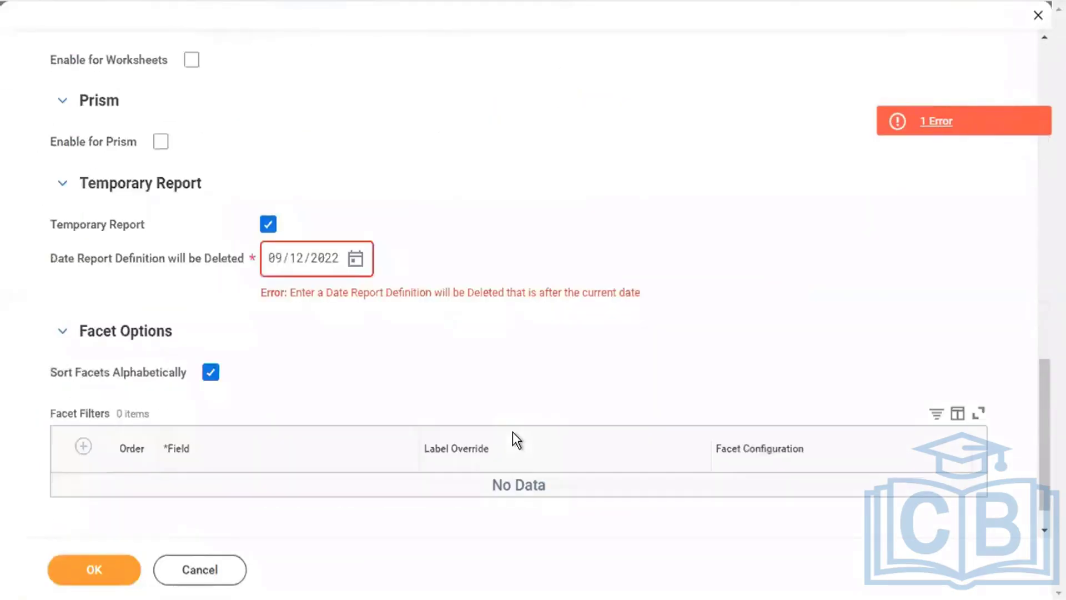
left_click(354, 260)
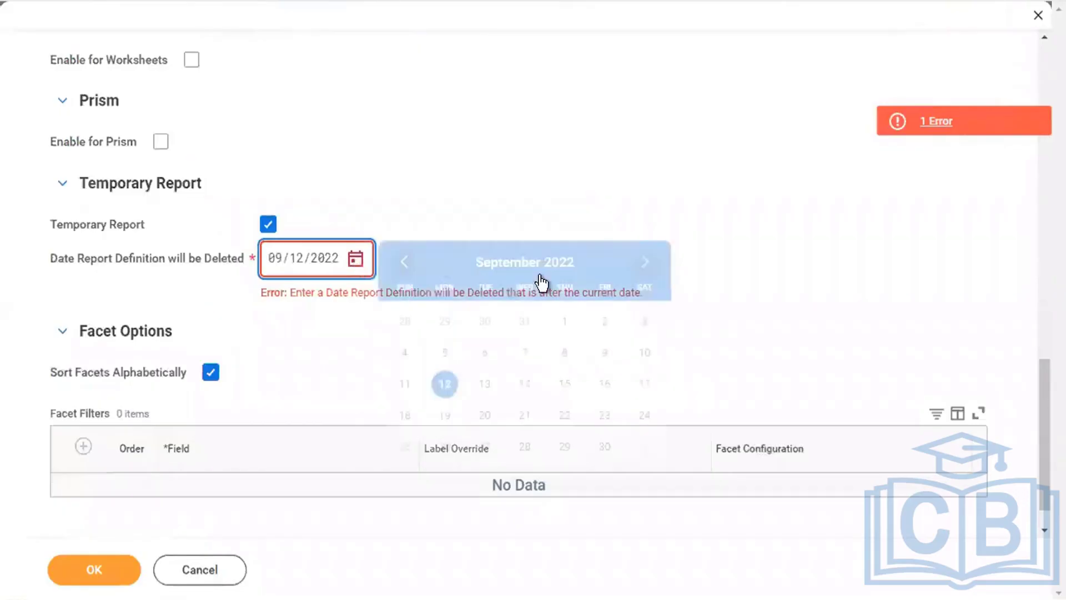
left_click(275, 260)
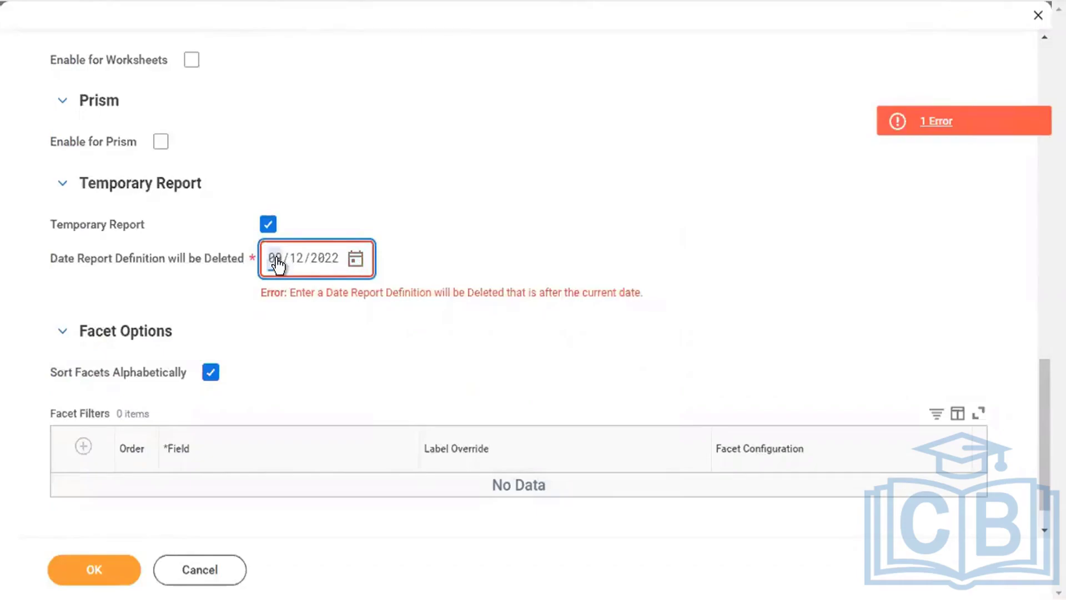
key("BackSpace")
type("111")
type("11")
left_click(448, 222)
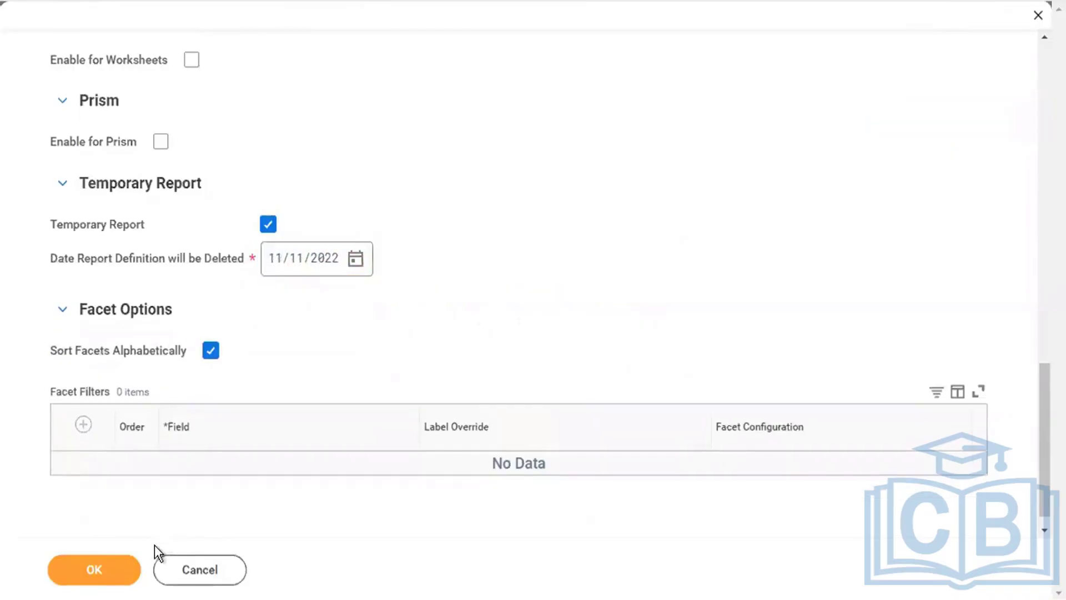
left_click(109, 570)
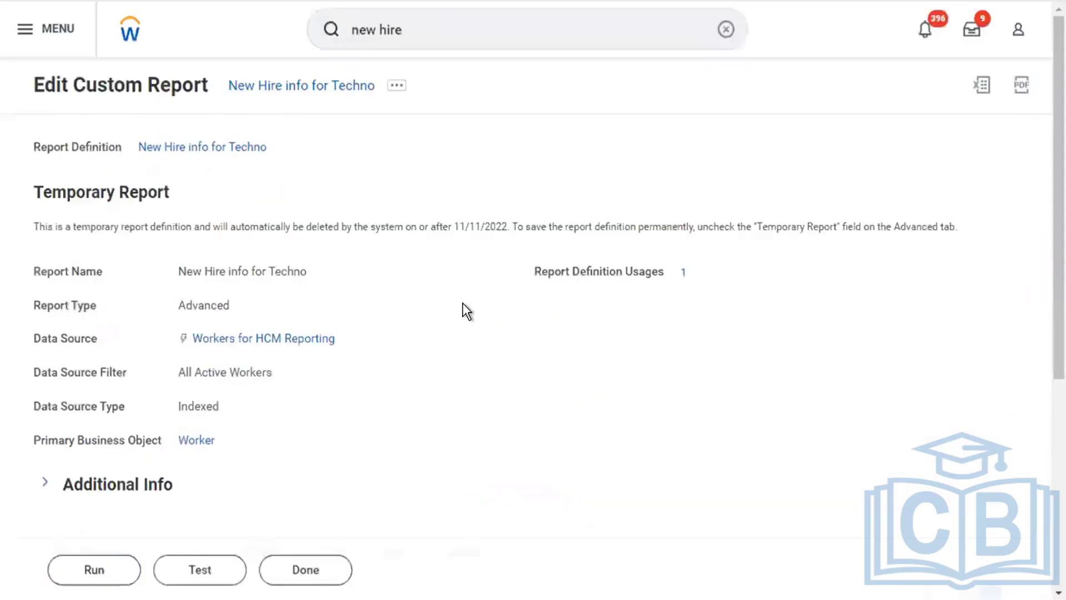
Display the report's web service URLs with the Active Employees Only parameter enabled
left_click(396, 87)
left_click(397, 88)
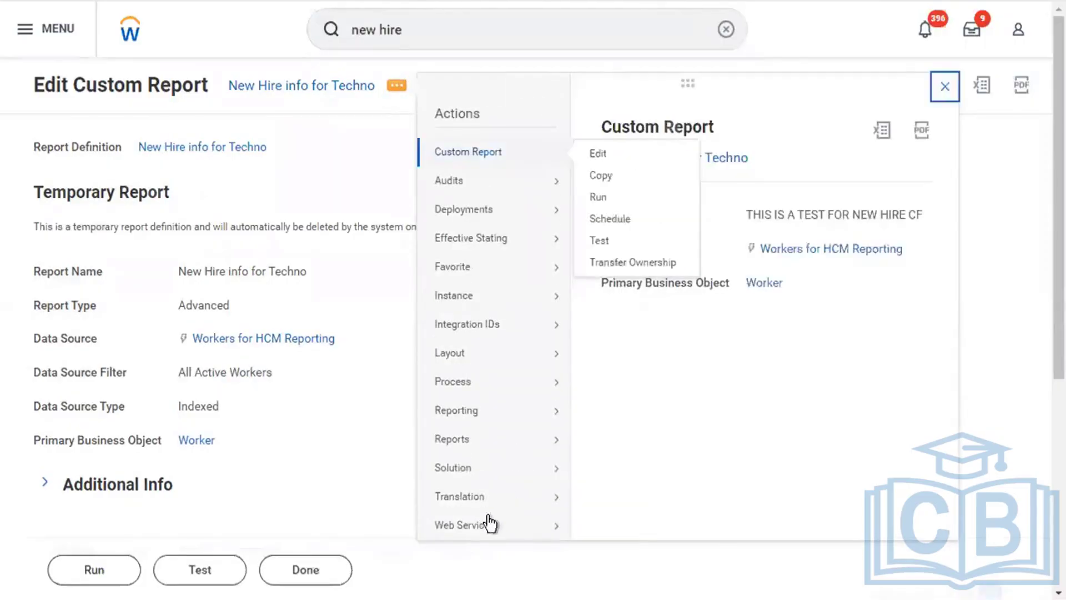
mouse_move(468, 531)
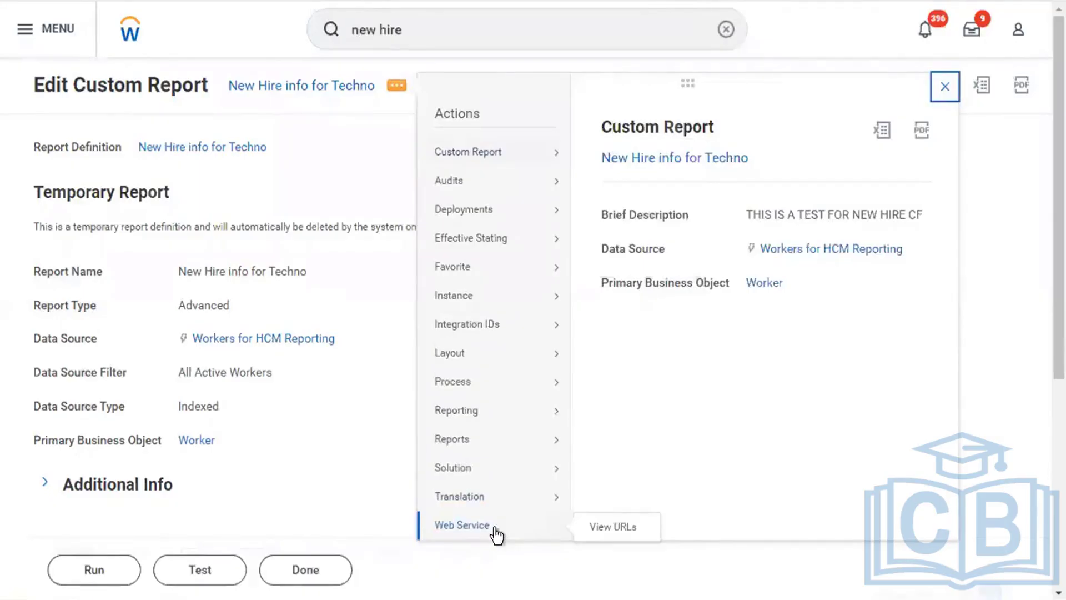
left_click(600, 530)
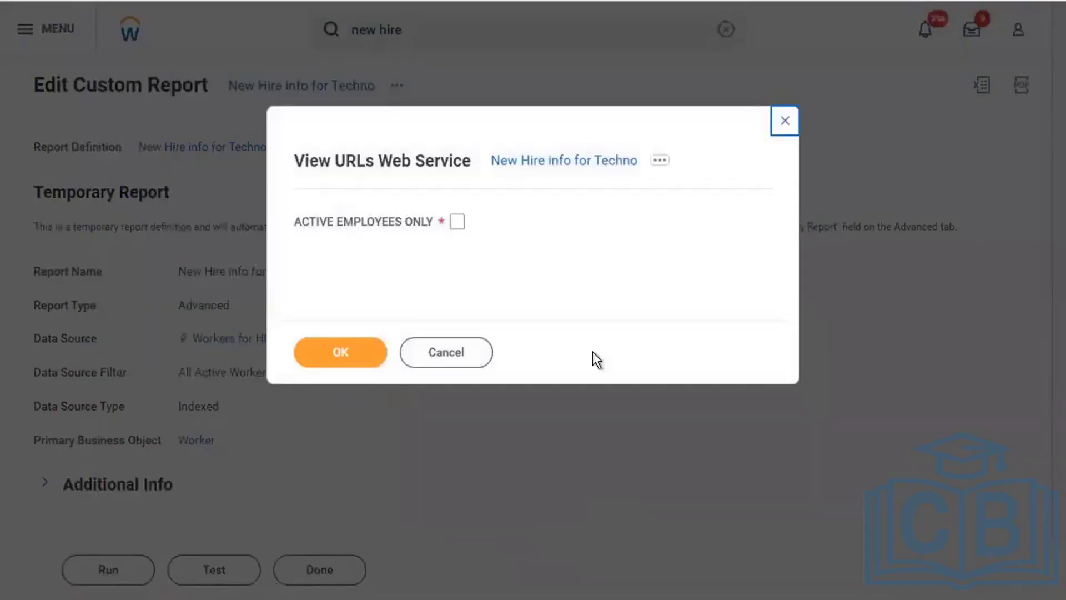
right_click(545, 162)
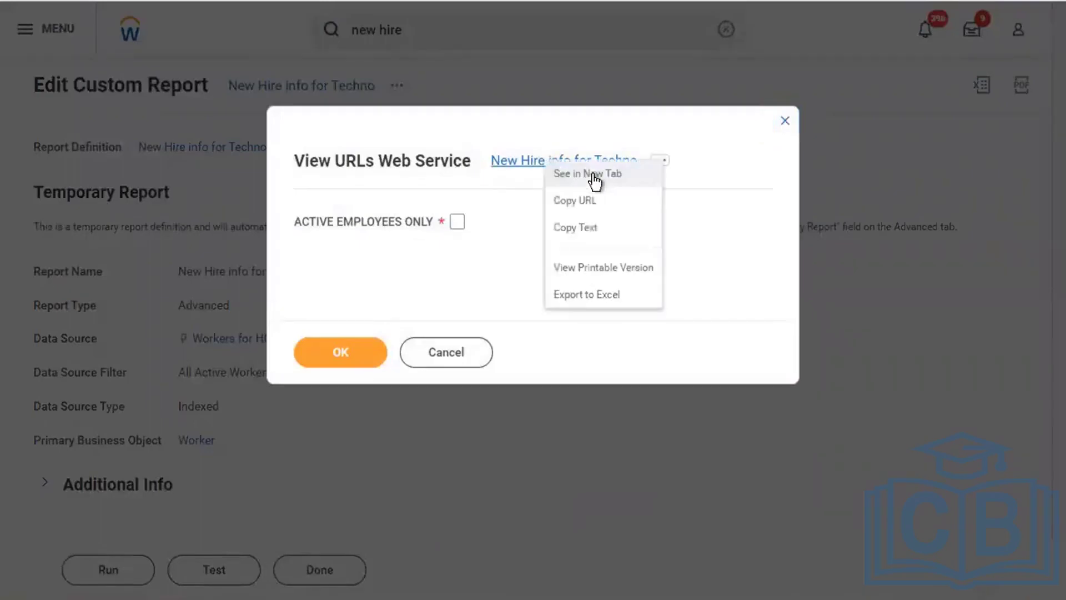
left_click(594, 175)
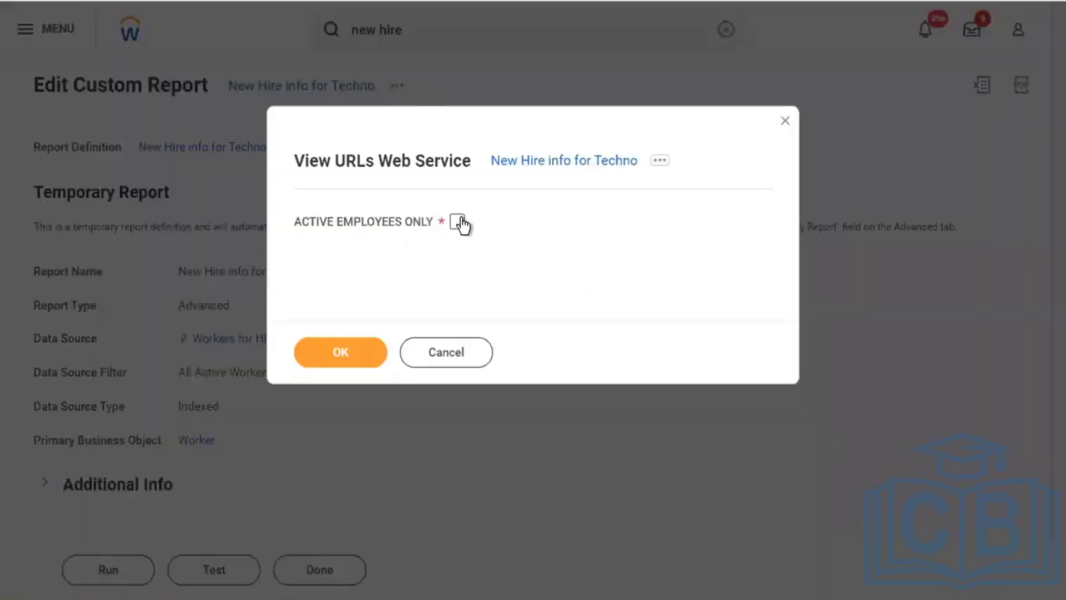
left_click(457, 222)
left_click(365, 356)
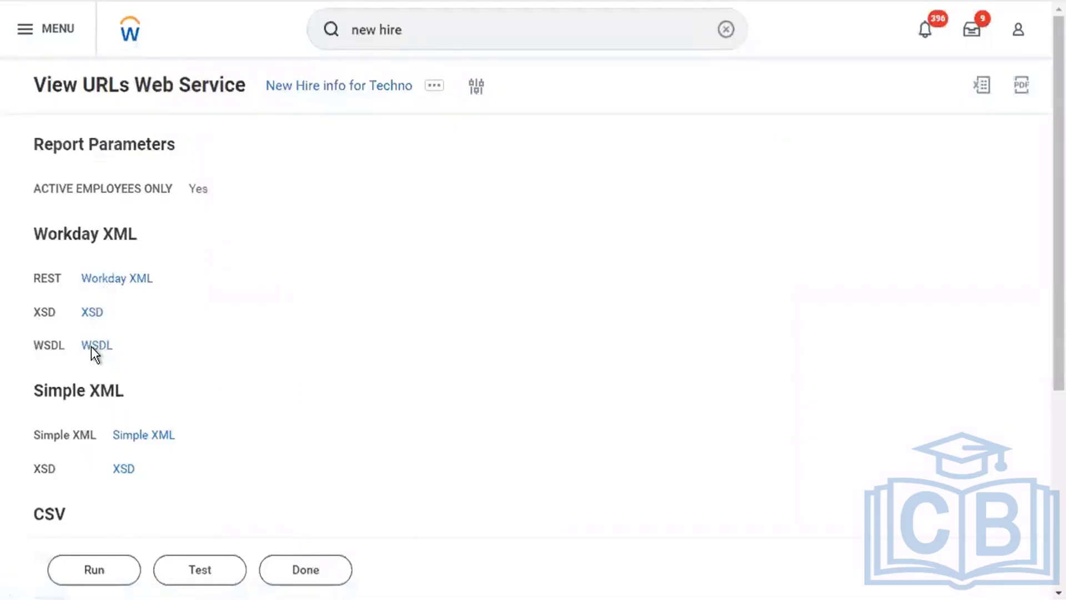
Examine the web service URLs offered for Workday XML, Simple XML, CSV, RSS, GData and JSON
scroll(376, 343, "down", 2)
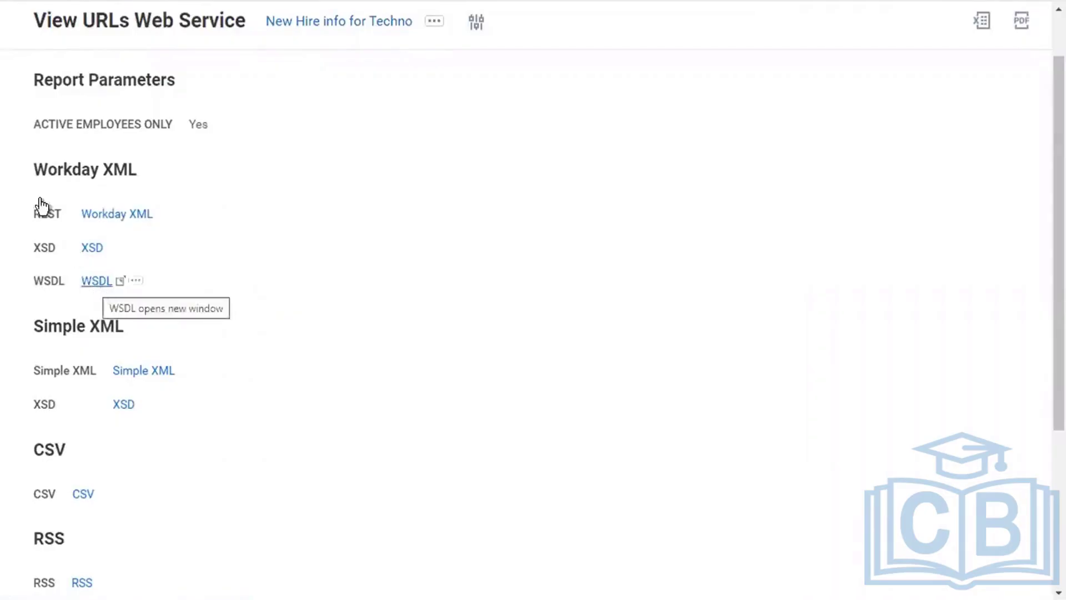
left_click_drag(33, 166, 161, 299)
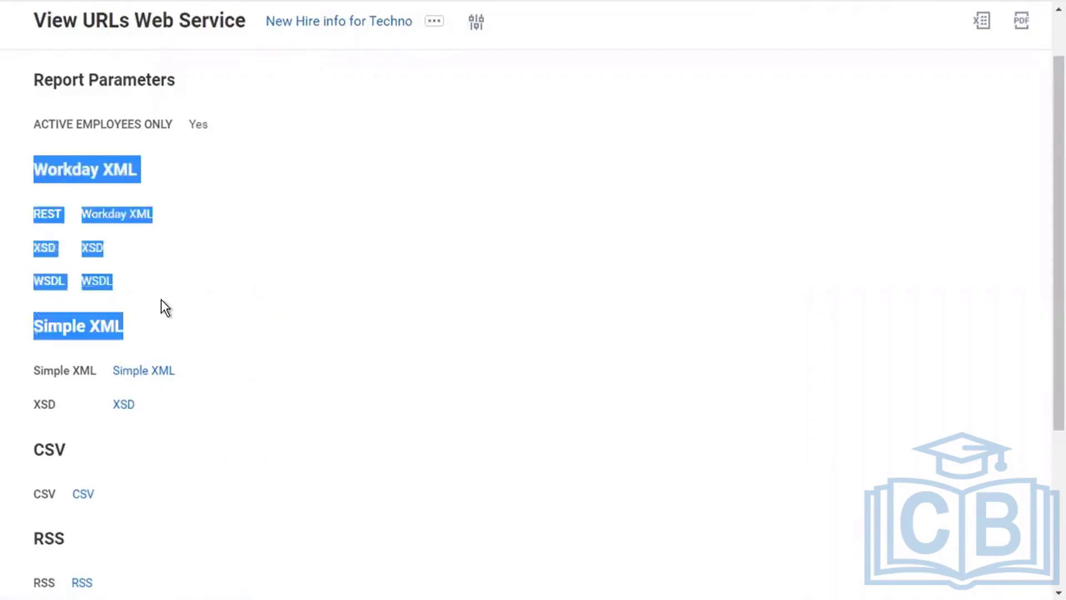
left_click(358, 271)
scroll(359, 272, "down", 2)
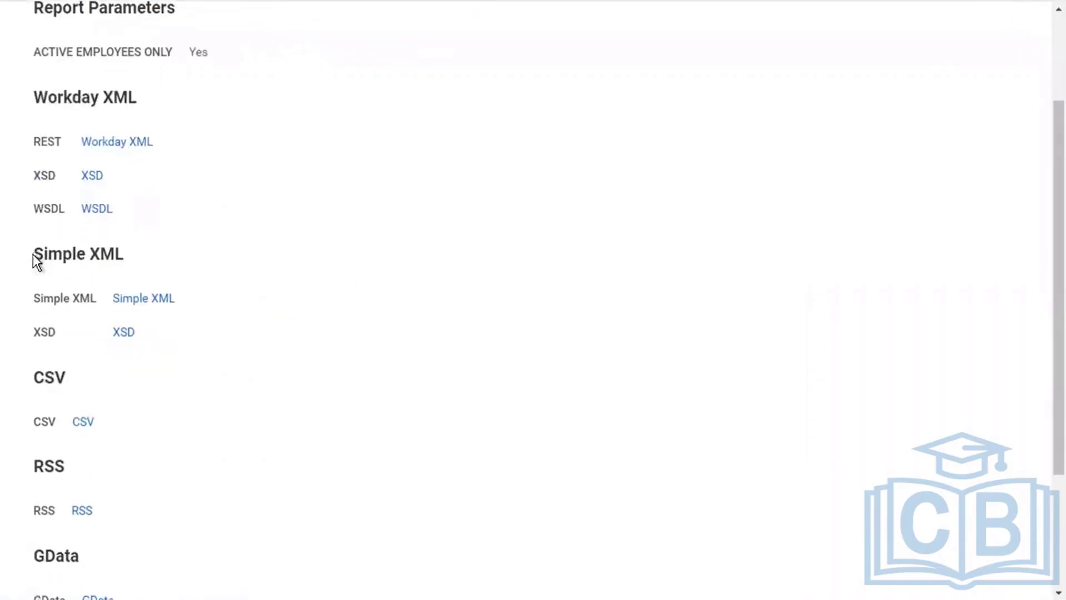
left_click_drag(32, 254, 150, 299)
left_click_drag(214, 330, 371, 383)
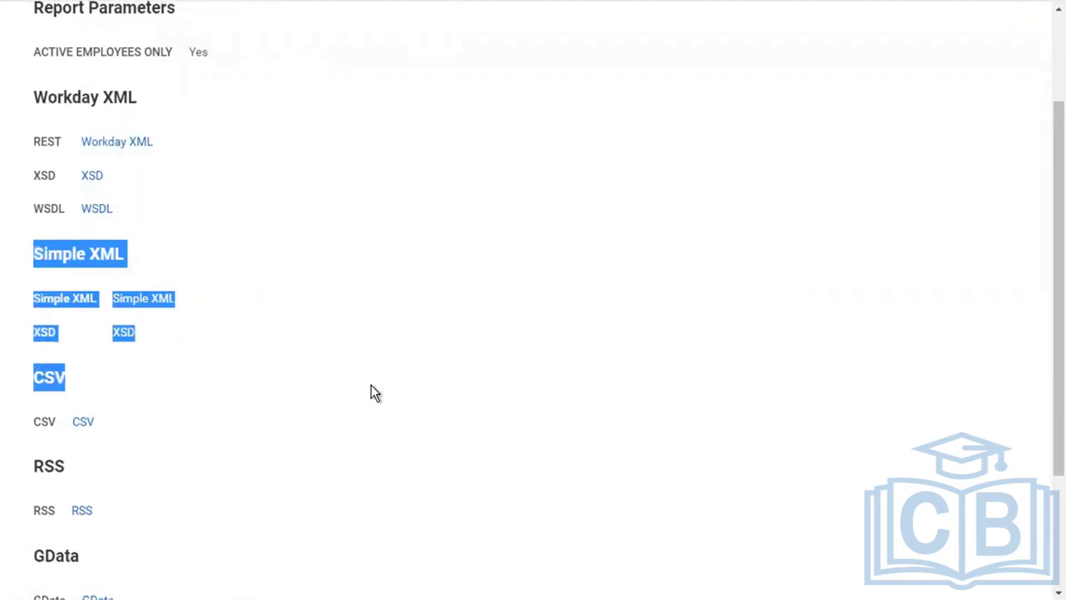
scroll(371, 384, "down", 1)
left_click(297, 443)
scroll(298, 445, "down", 2)
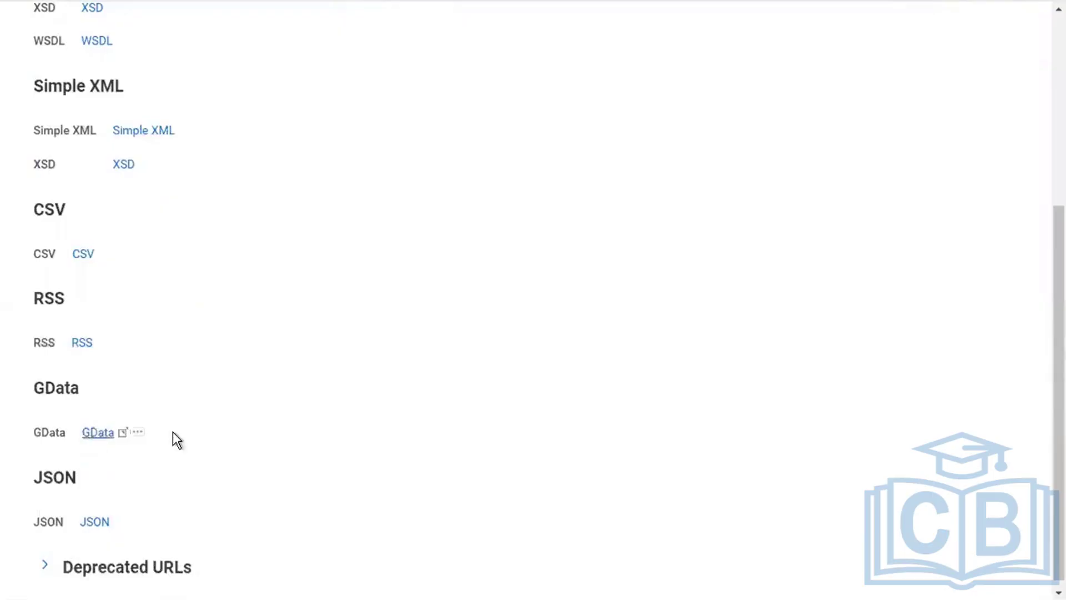
scroll(321, 447, "down", 1)
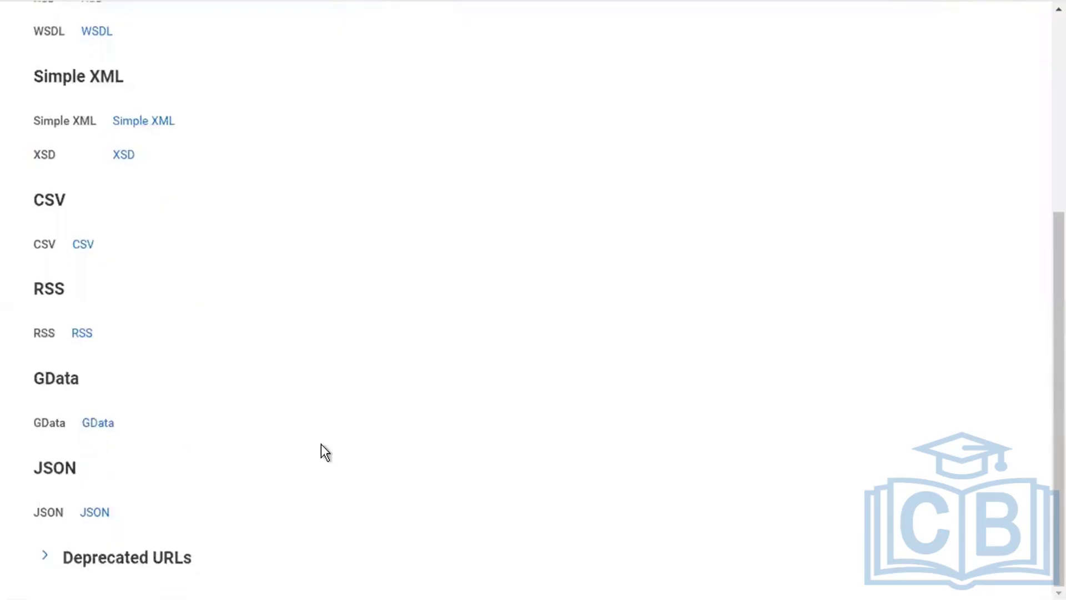
Open the report's JSON web service URL and return to the report definition without signing in
left_click(102, 510)
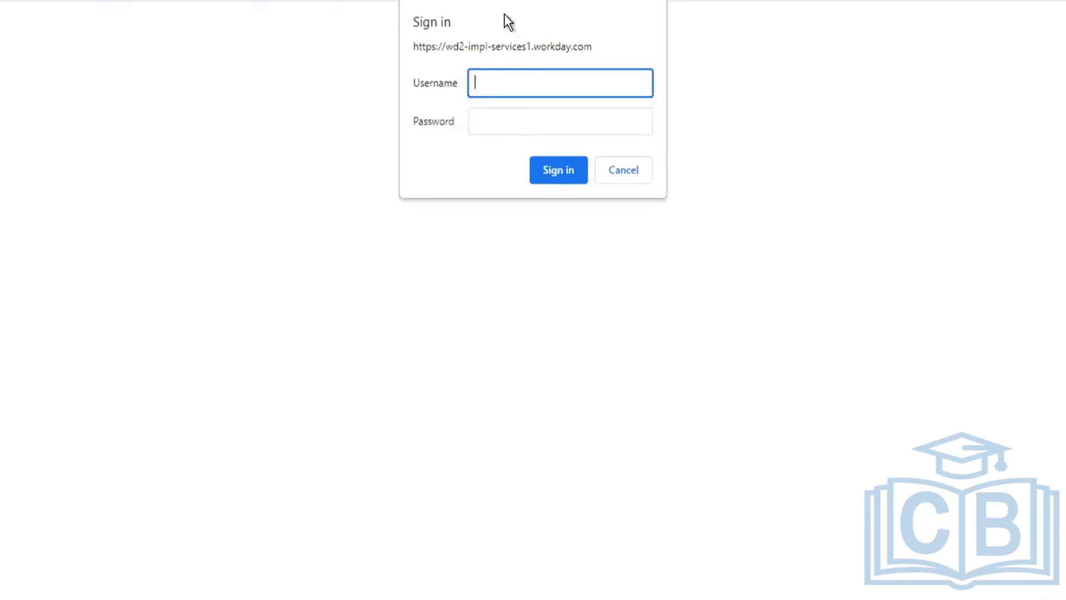
left_click(496, 1)
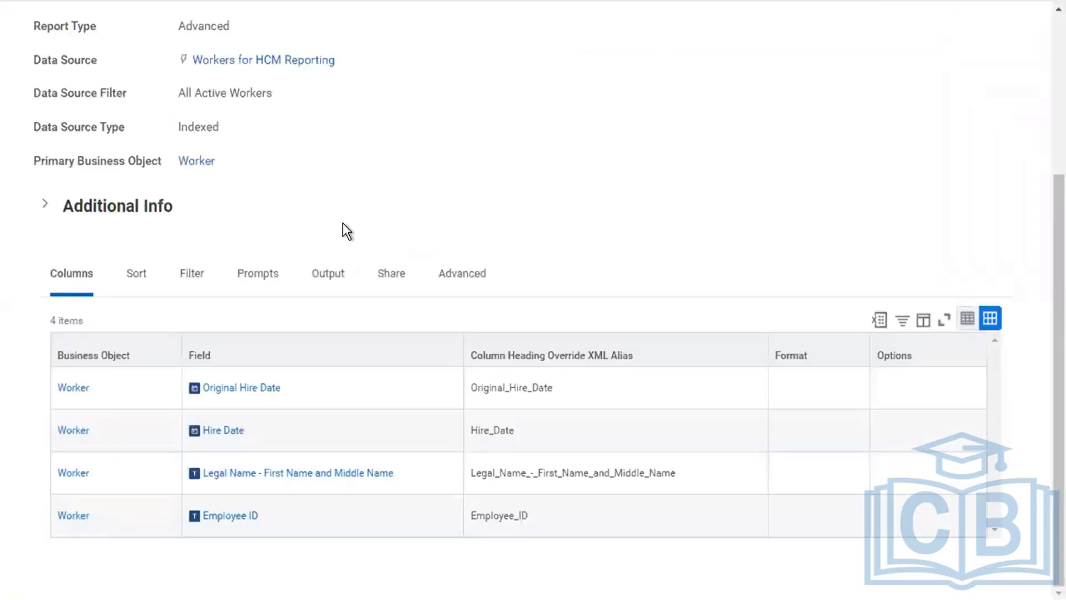
Review the report definition's sharing, advanced, prompt and filter settings
left_click(195, 280)
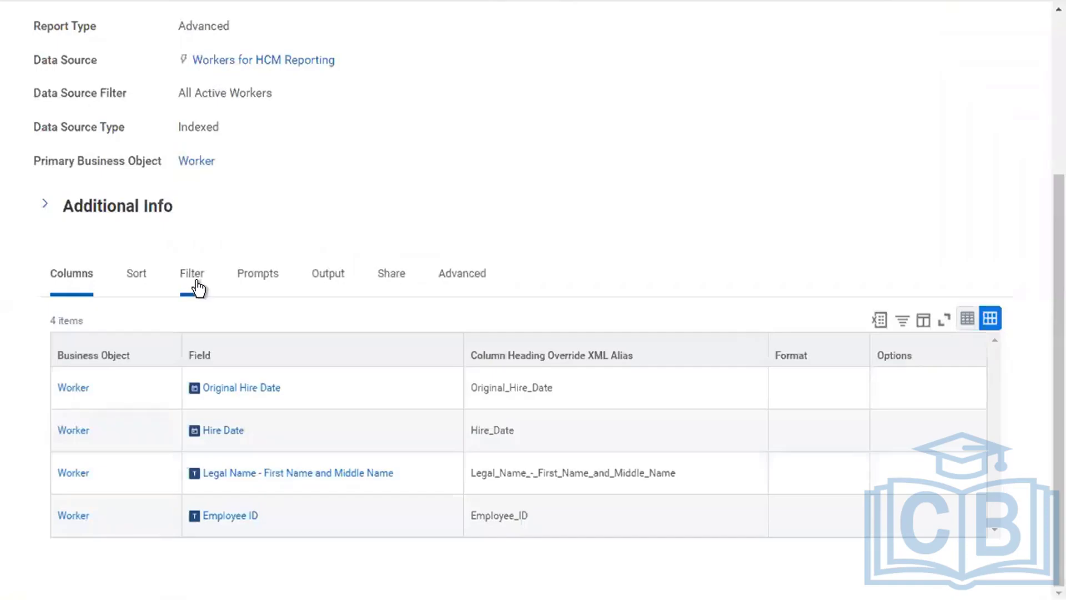
left_click(330, 289)
left_click(383, 293)
left_click(477, 288)
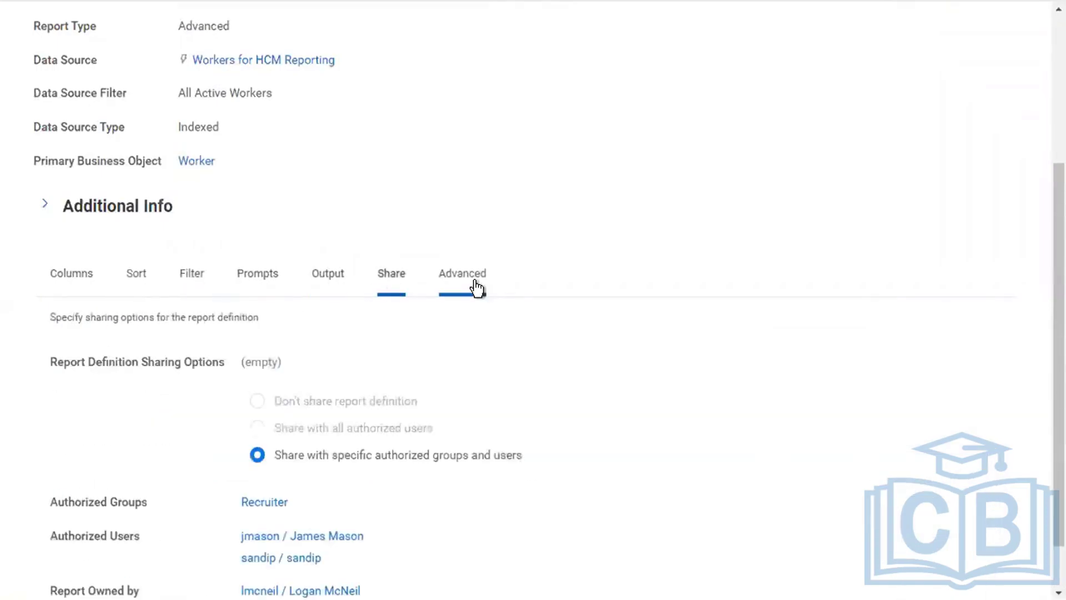
left_click(197, 288)
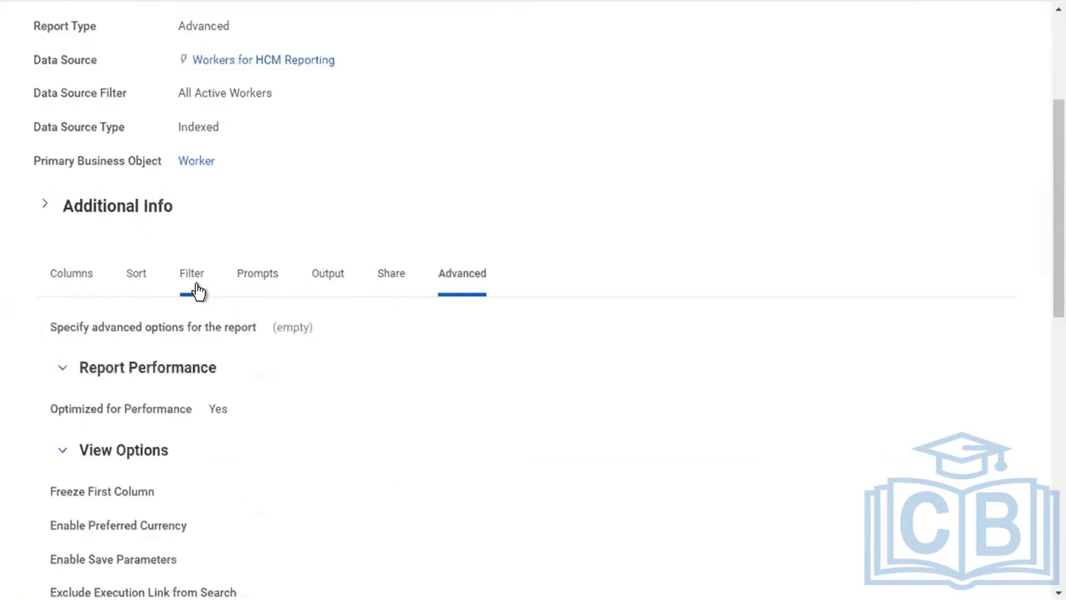
left_click(252, 282)
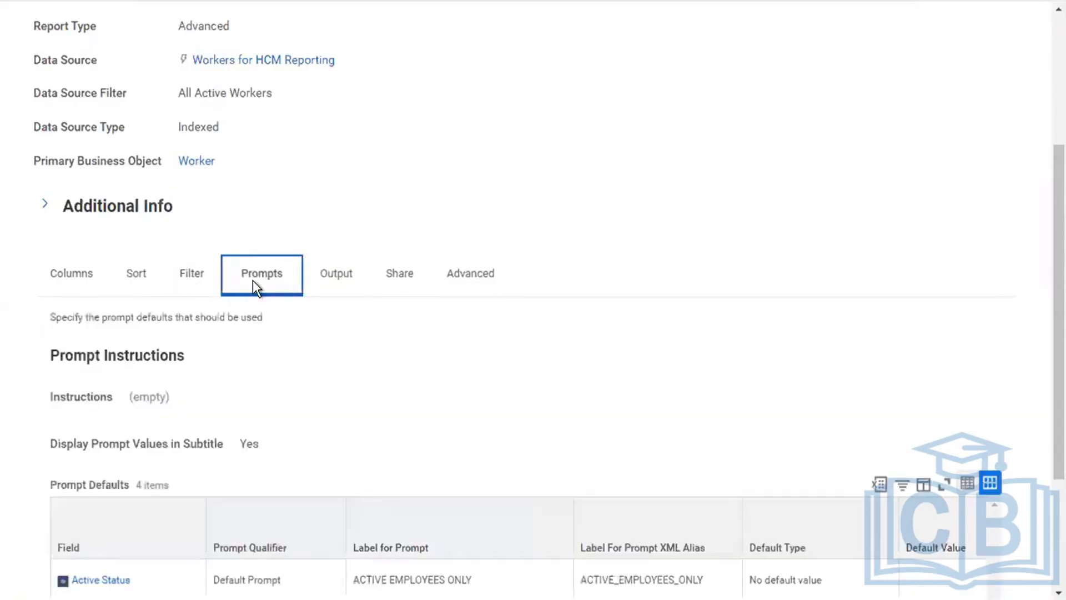
left_click(181, 273)
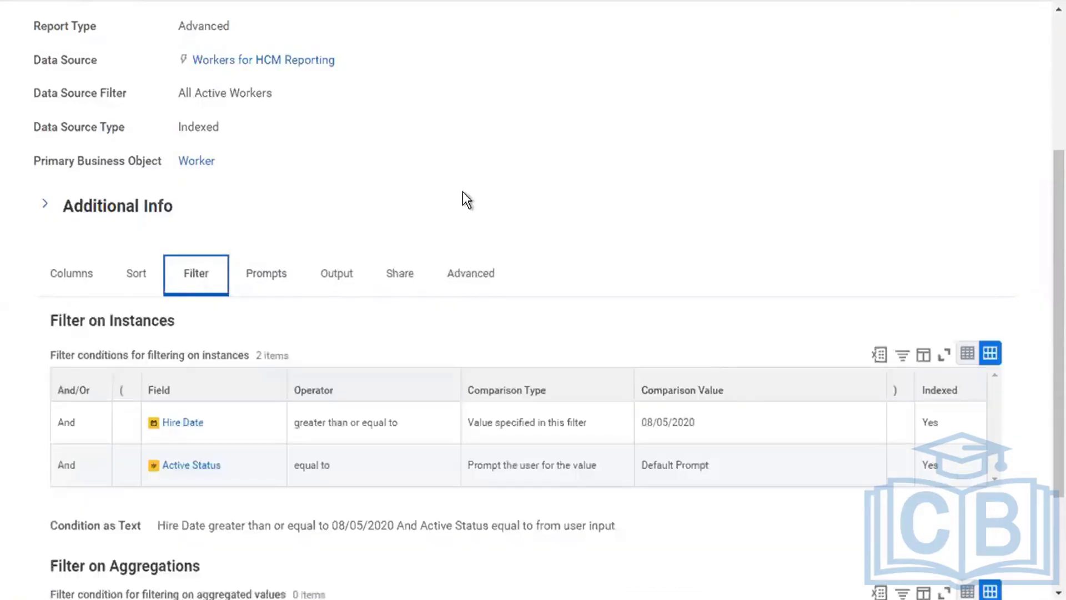
Open the report's Workers for HCM Reporting data source in a separate browser tab
scroll(99, 264, "up", 4)
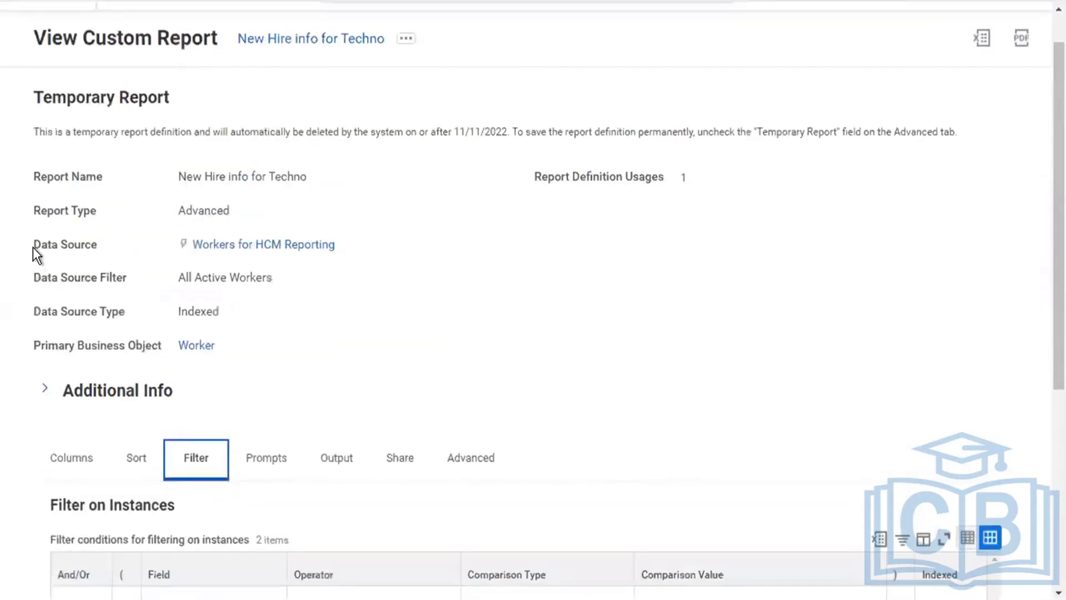
left_click_drag(32, 248, 79, 248)
left_click(115, 245)
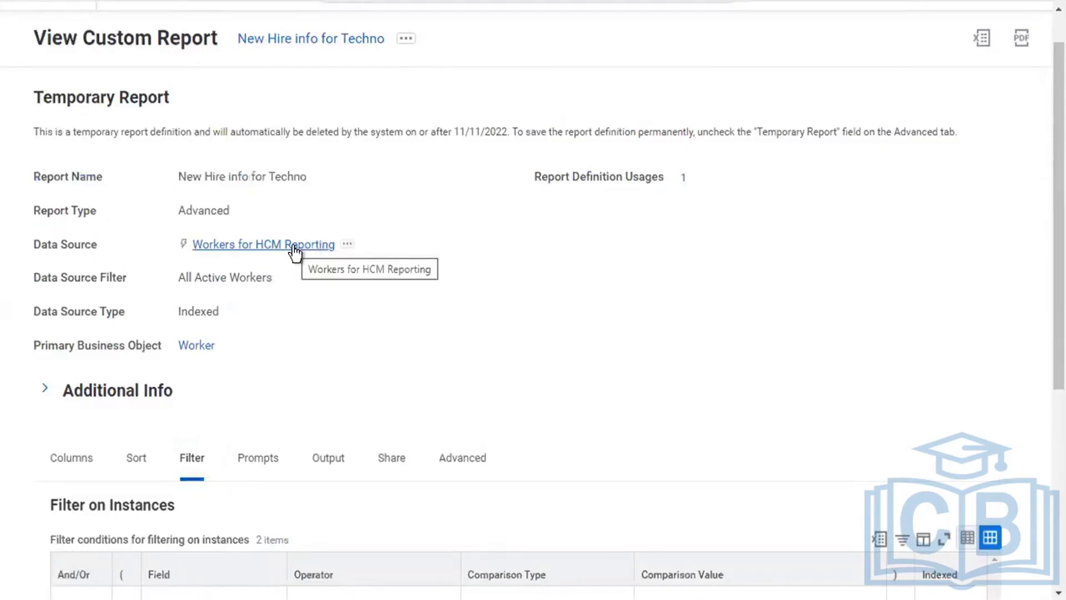
left_click(347, 244)
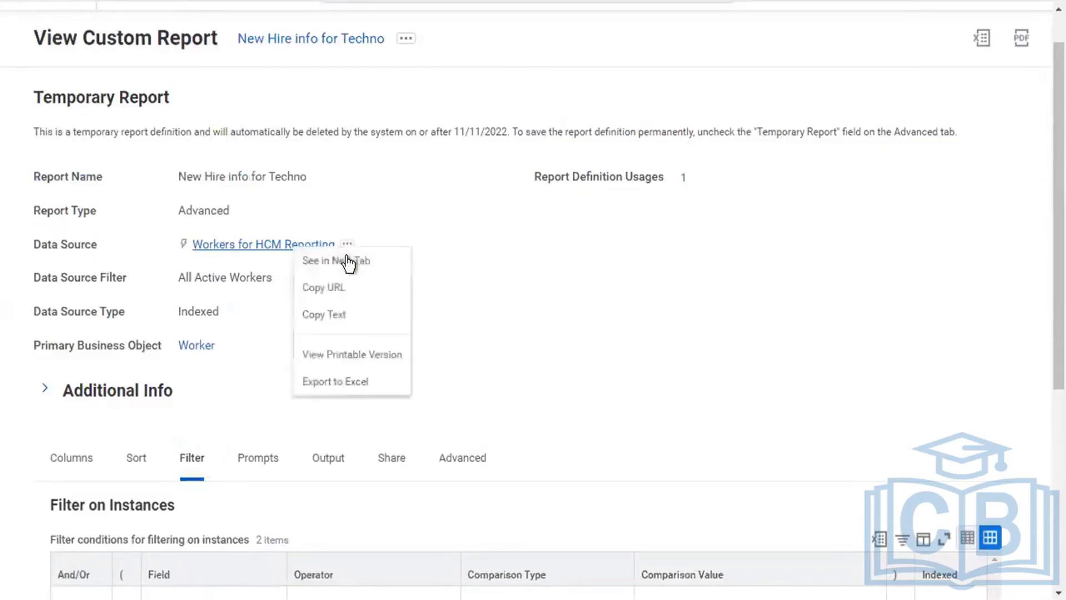
left_click(349, 259)
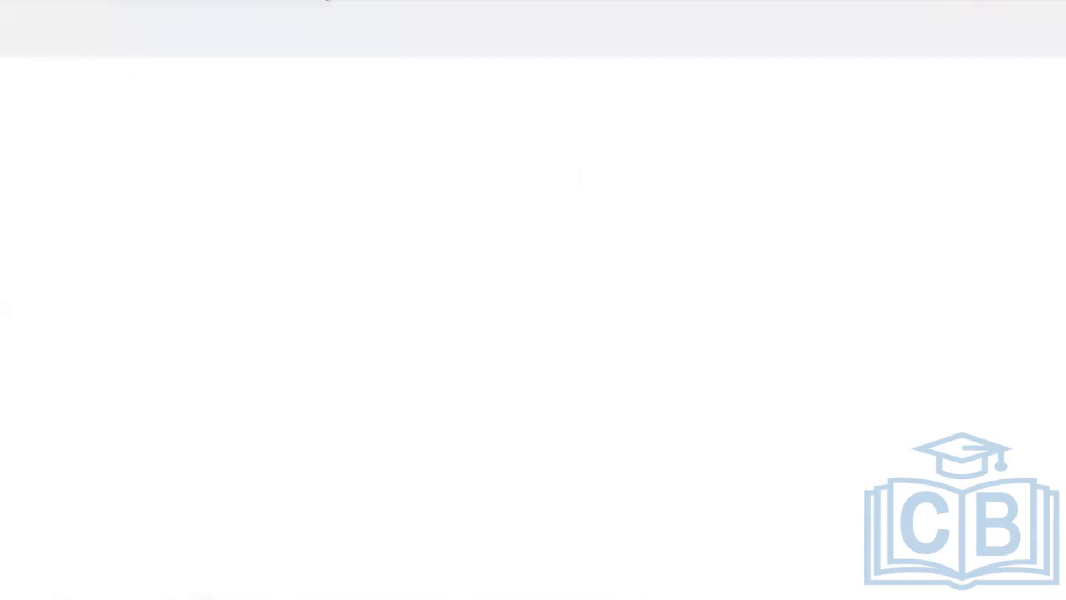
Return to the web service URLs page, search for "data sourc" and run the Data Sources report
left_click(327, 2)
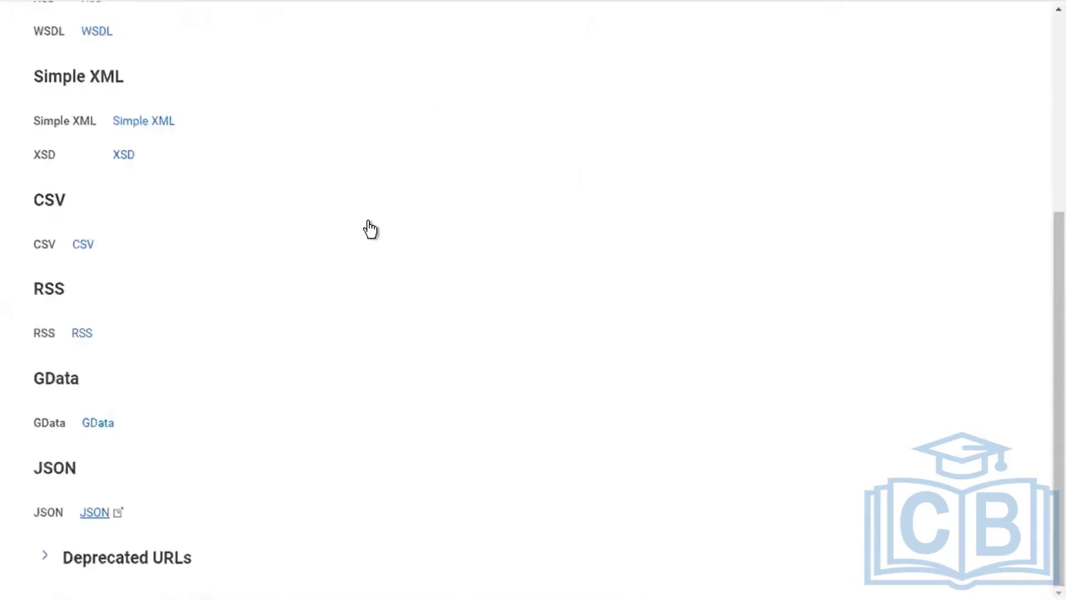
scroll(369, 229, "up", 6)
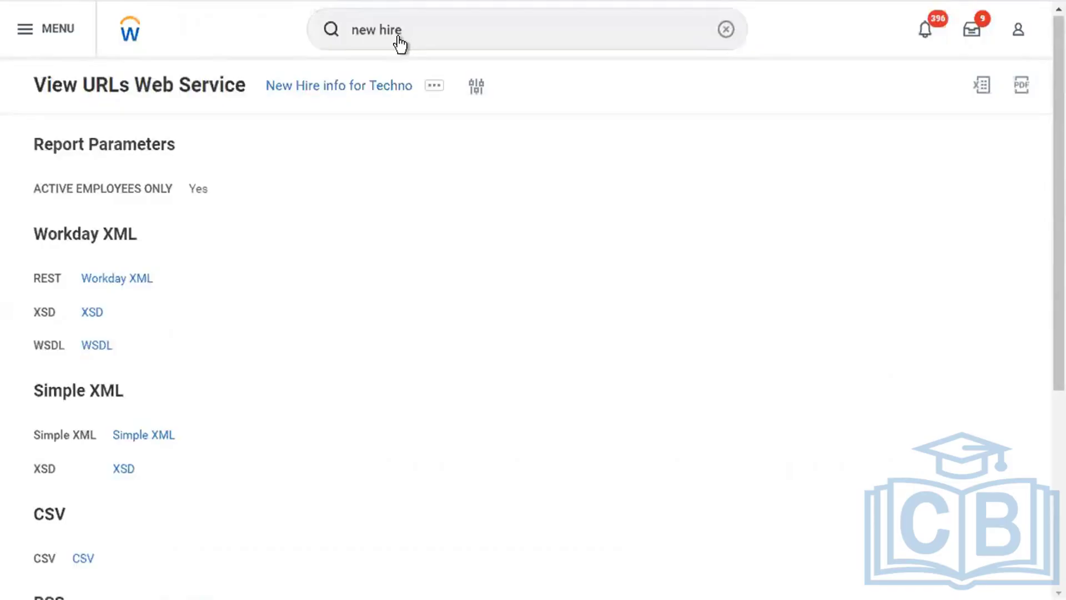
left_click(426, 31)
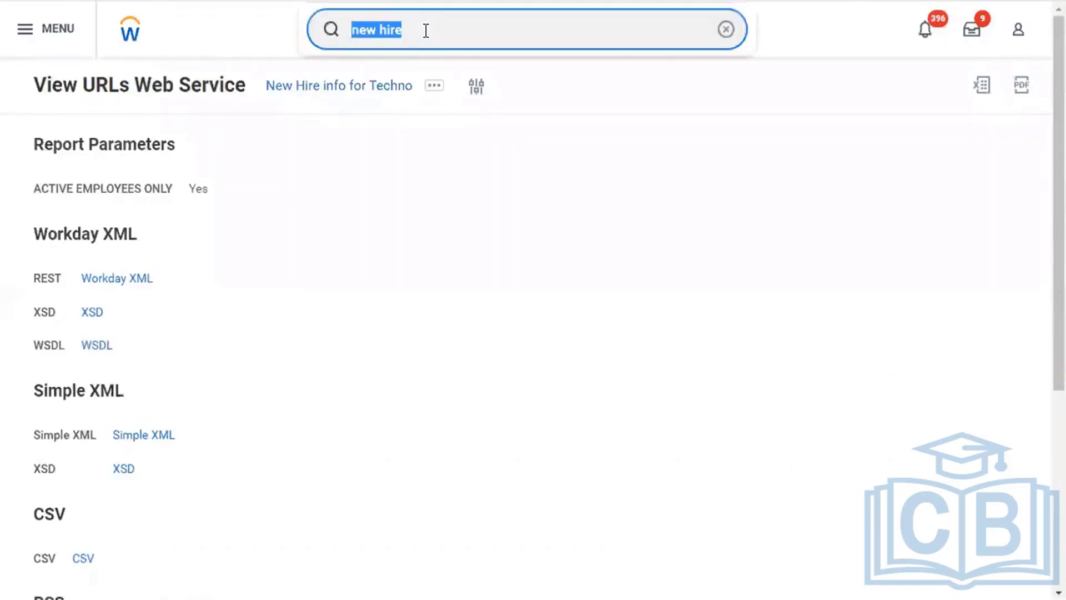
type("data sourc")
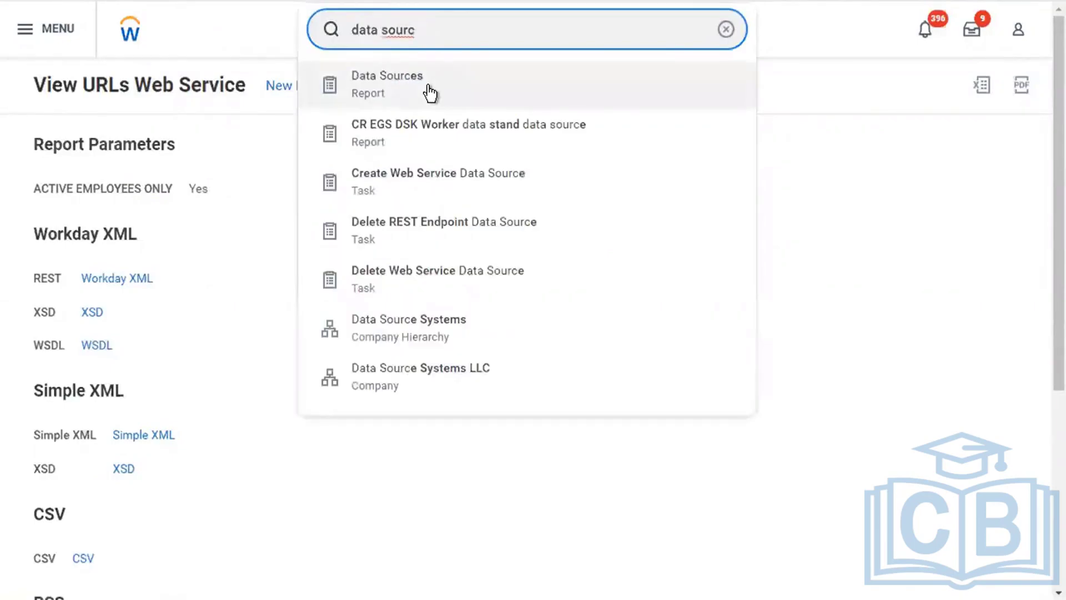
left_click(431, 94)
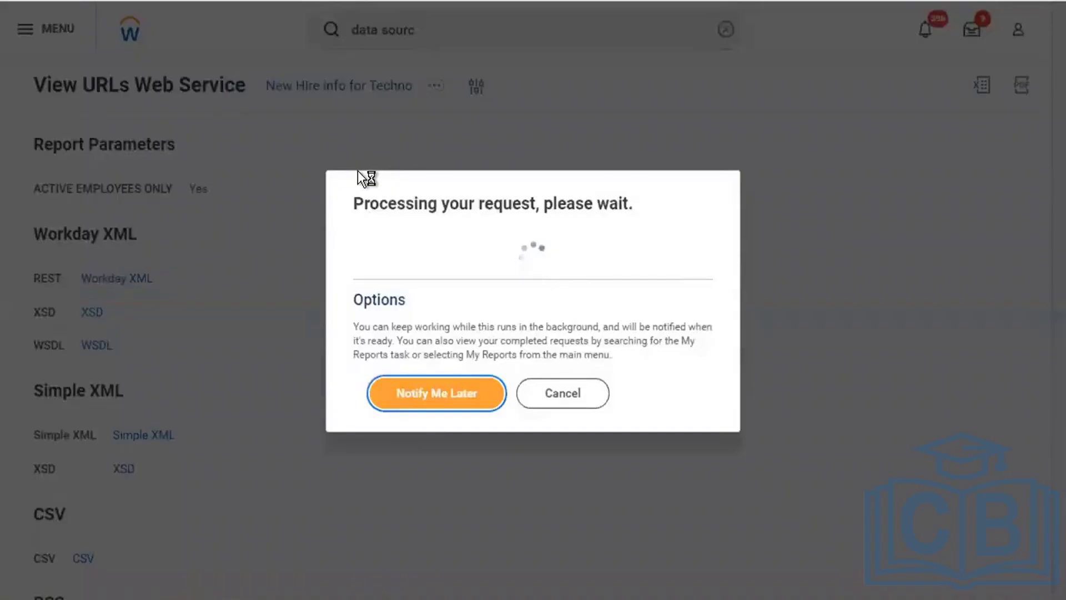
mouse_move(534, 591)
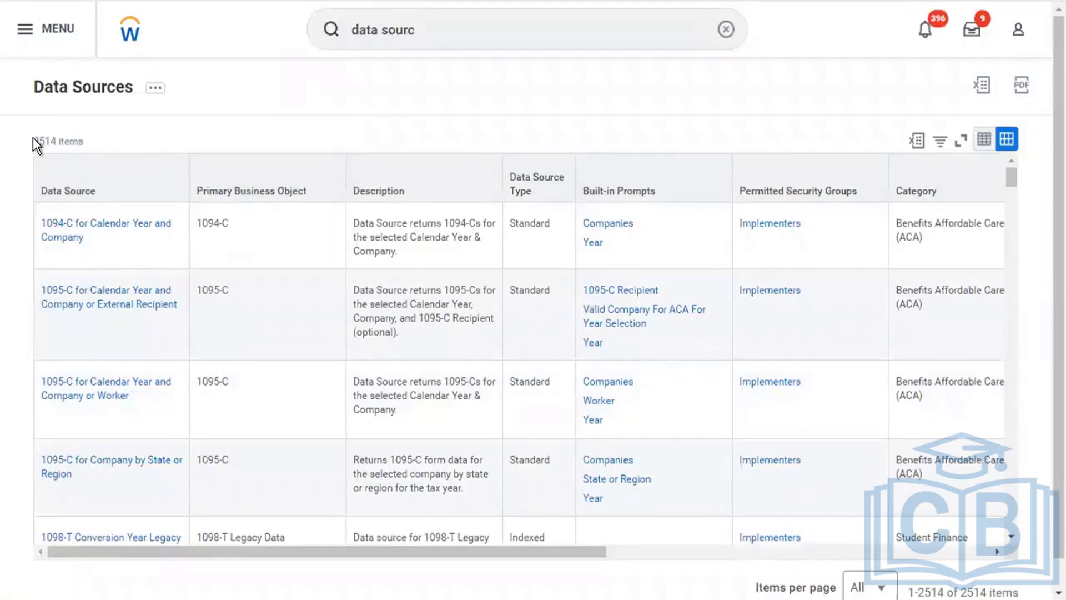
Examine the Data Sources report's item count and browse its list of sources, business objects and descriptions
left_click_drag(32, 137, 116, 139)
left_click(277, 124)
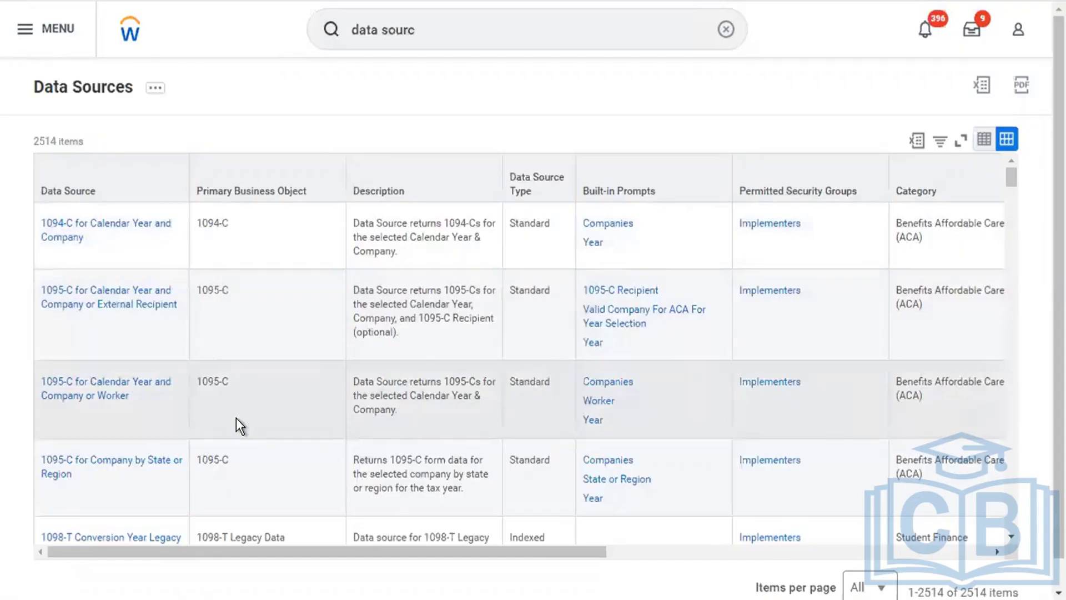
scroll(236, 419, "down", 3)
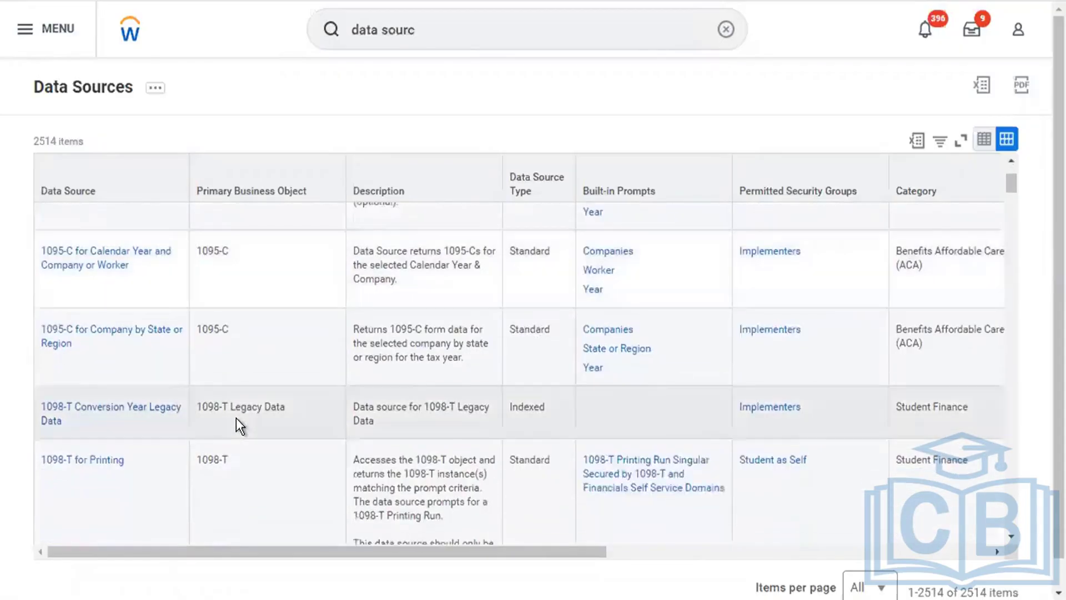
scroll(236, 418, "down", 1)
scroll(235, 418, "down", 10)
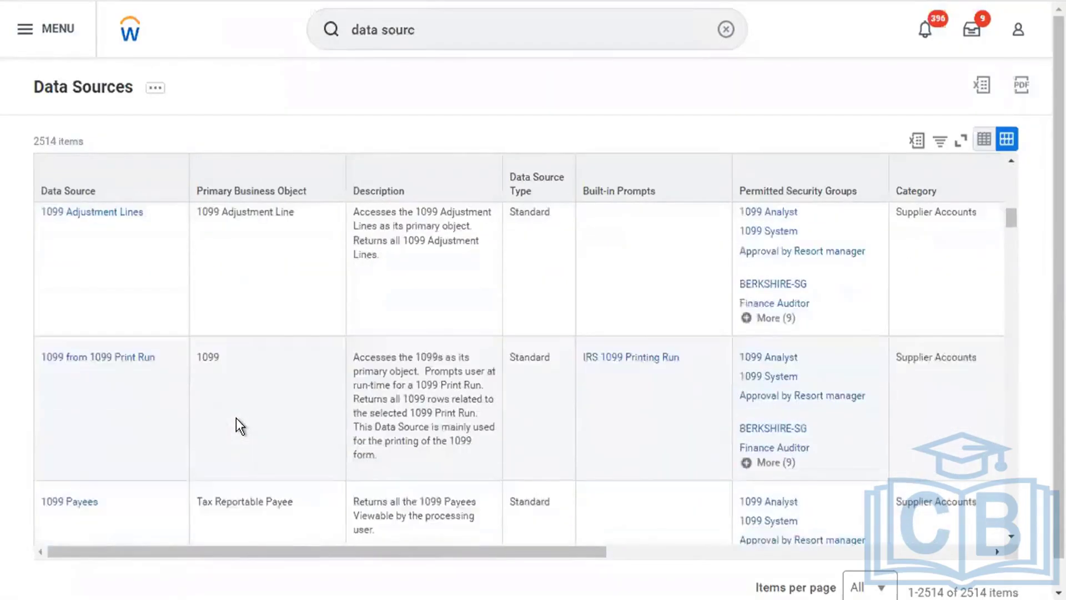
scroll(236, 417, "down", 5)
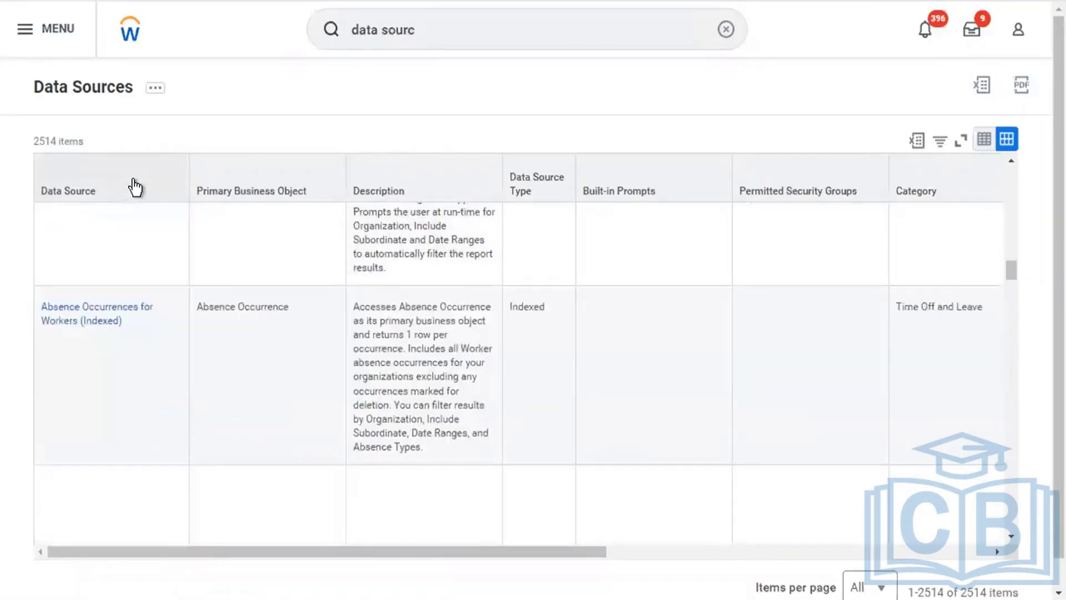
Start a filter on the Data Source column and select All Active and Terminated Workers as a value
left_click(135, 188)
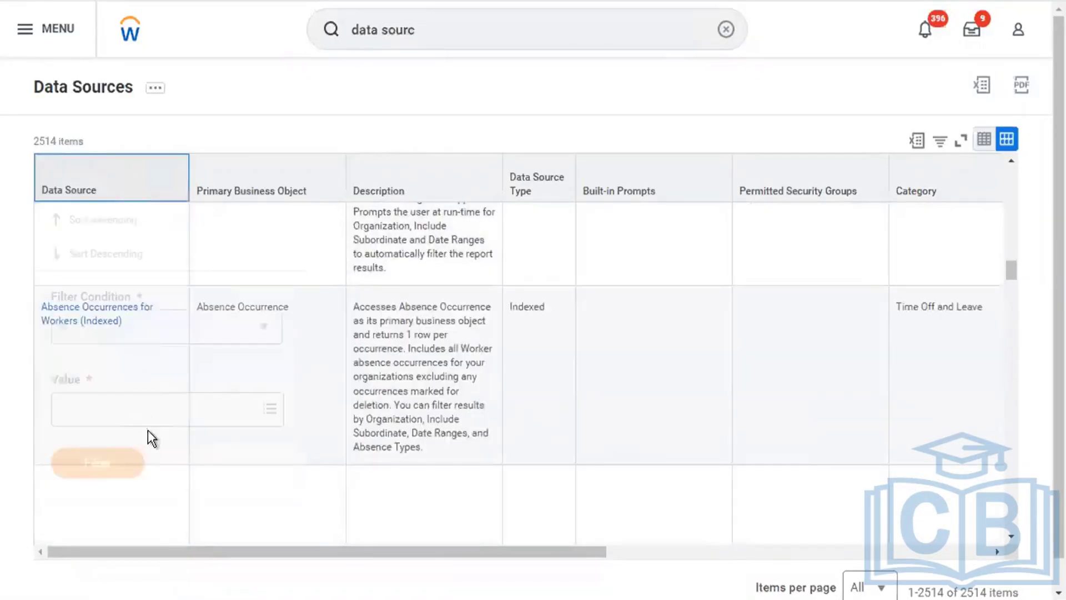
left_click(179, 414)
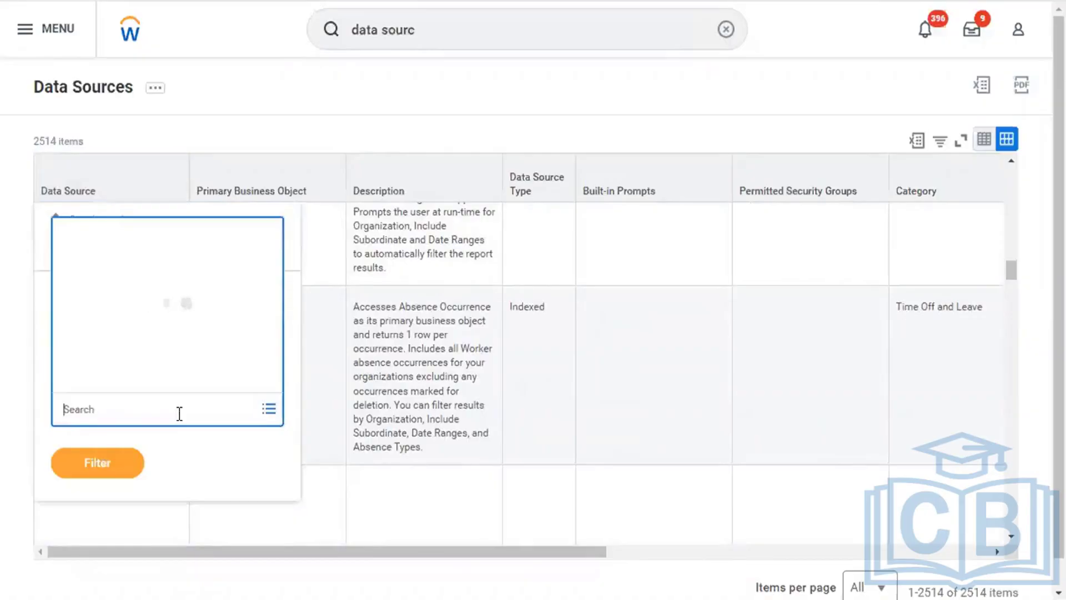
type("all act")
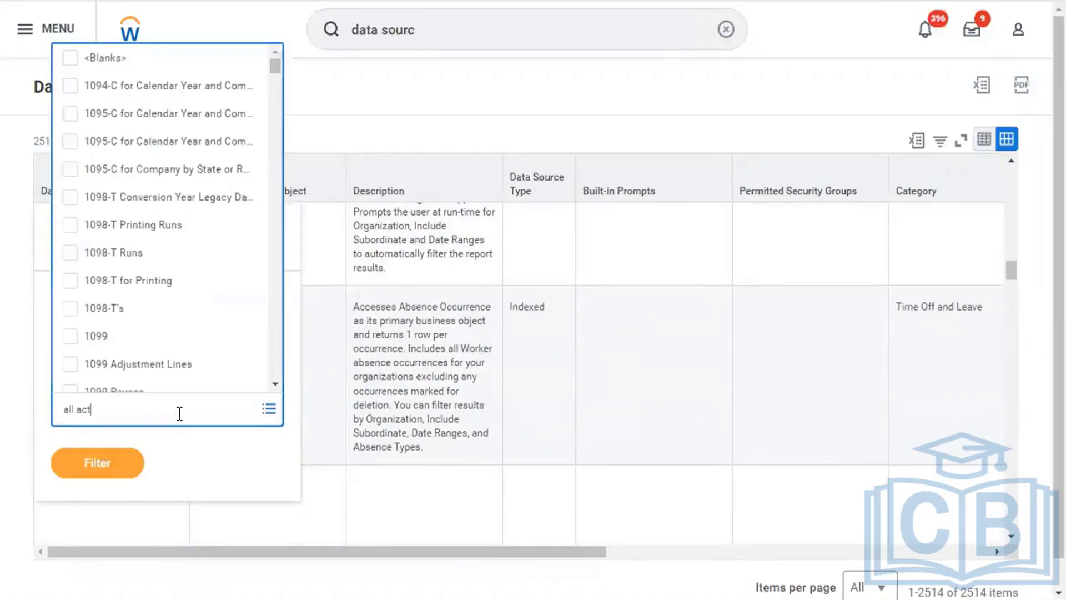
type("ive and ")
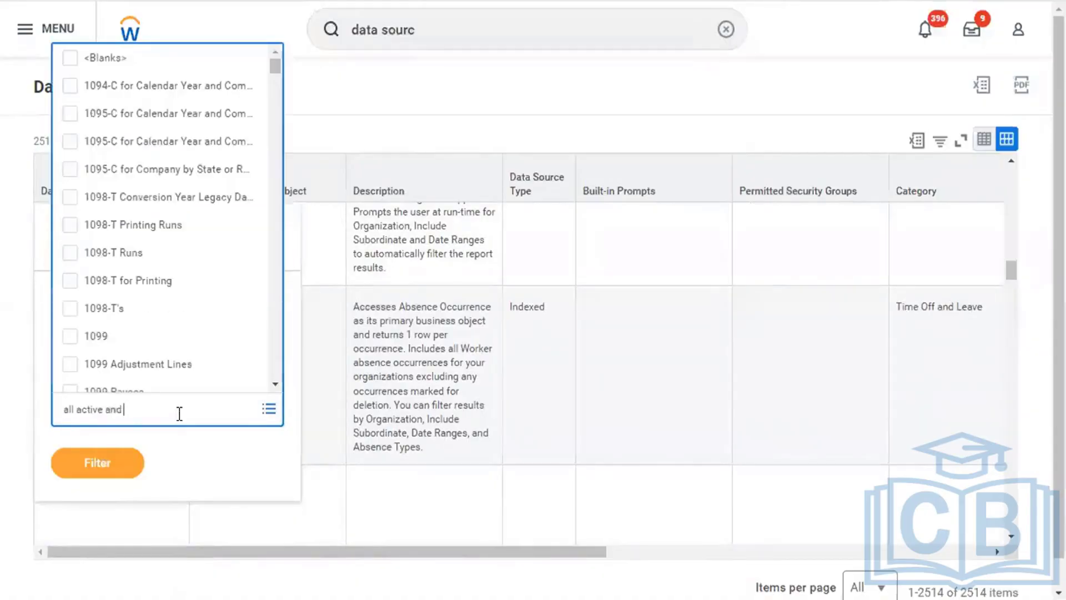
type("termi")
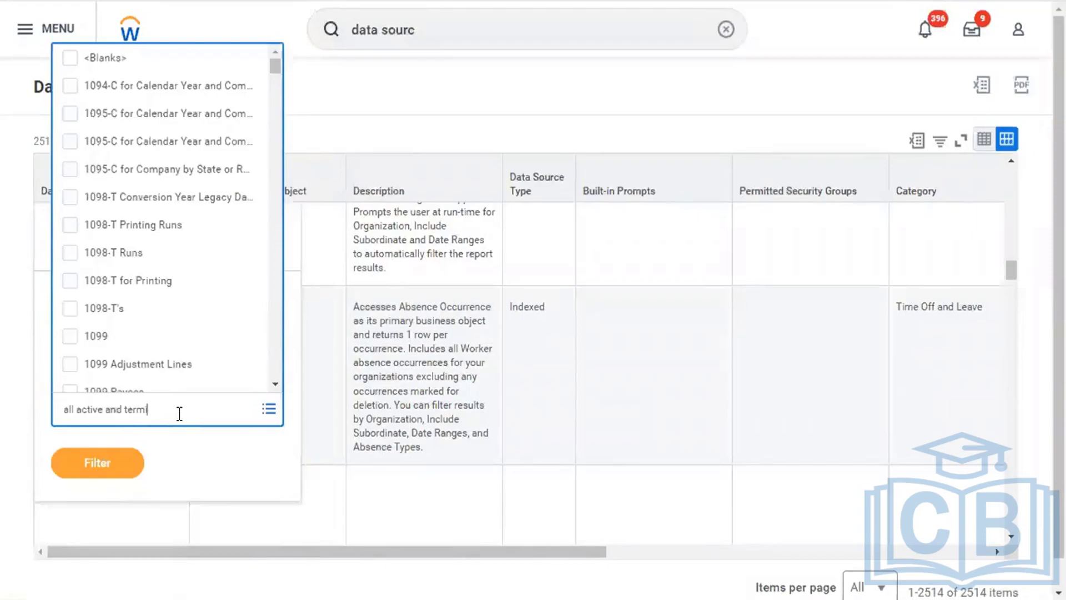
key("Return")
left_click(189, 349)
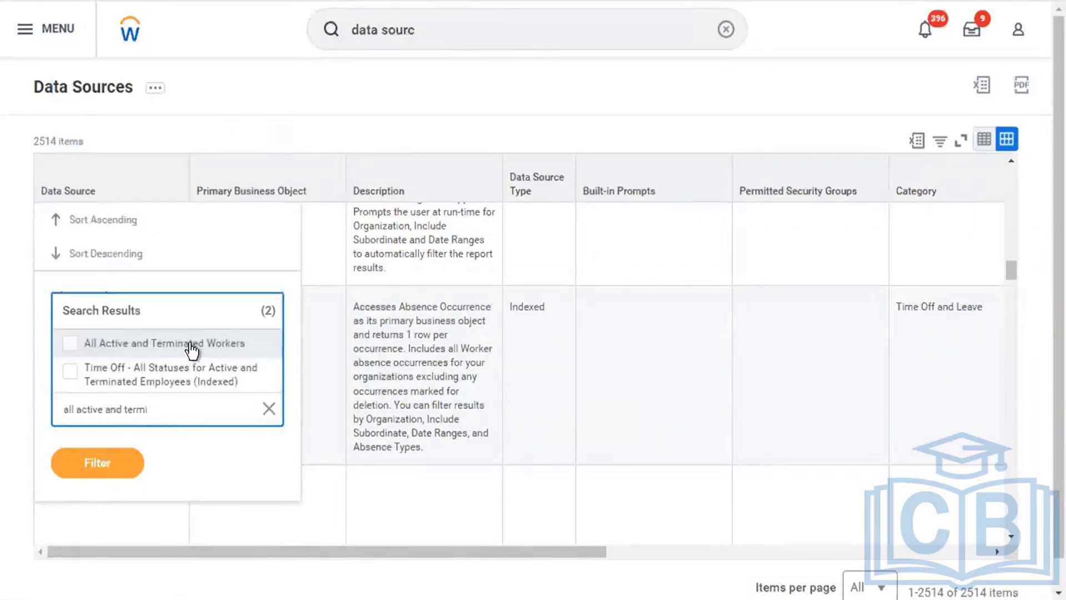
Add Business Process Transactions and All Time Blocks and Time Off Entries to the Data Source filter values
left_click(180, 404)
type("bus pr")
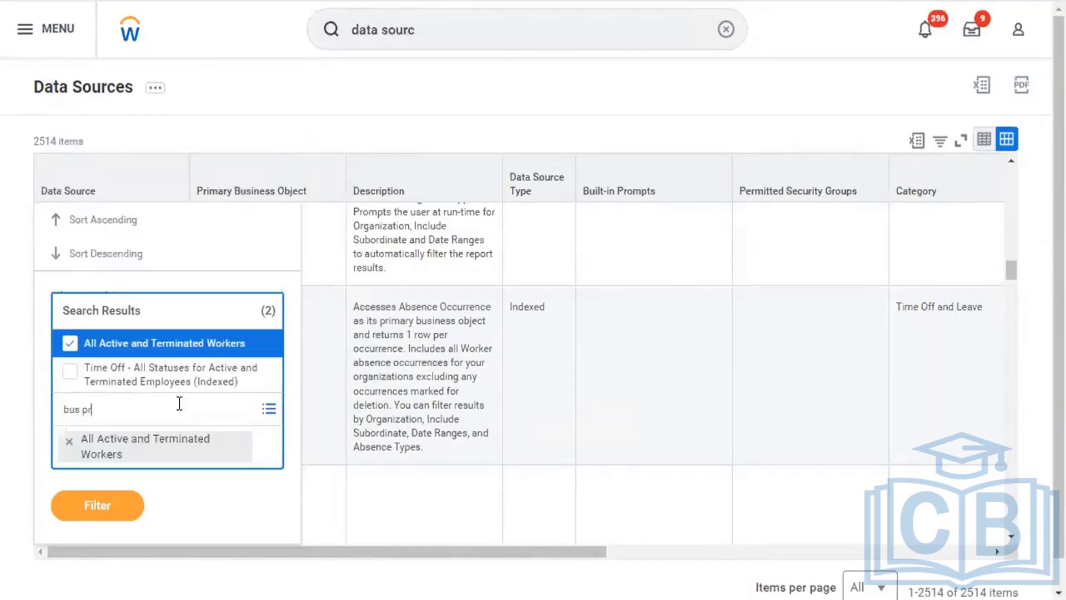
type("oce trans")
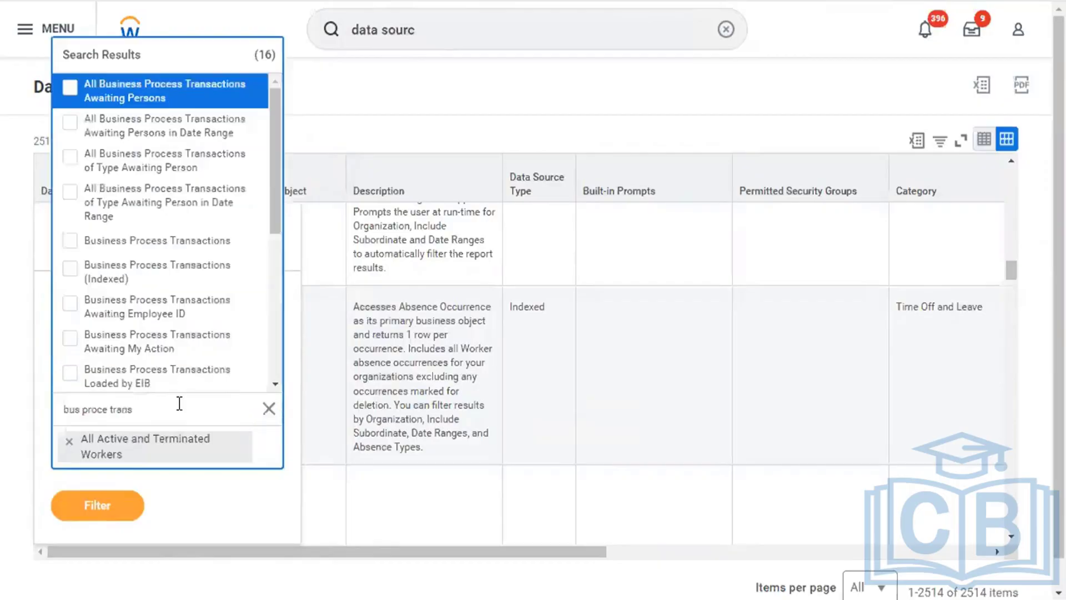
left_click(173, 243)
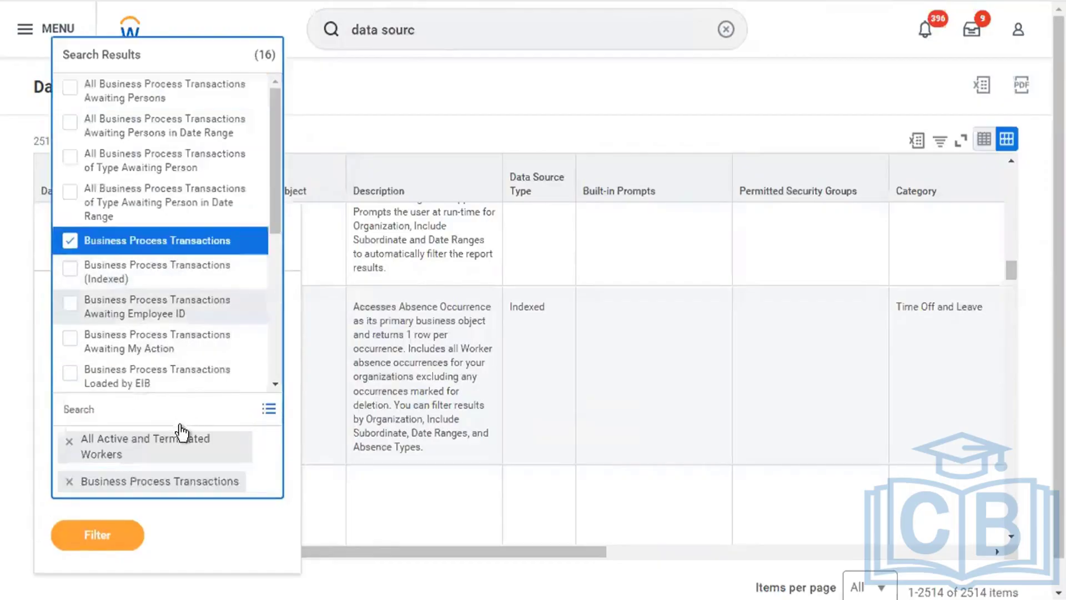
type("time")
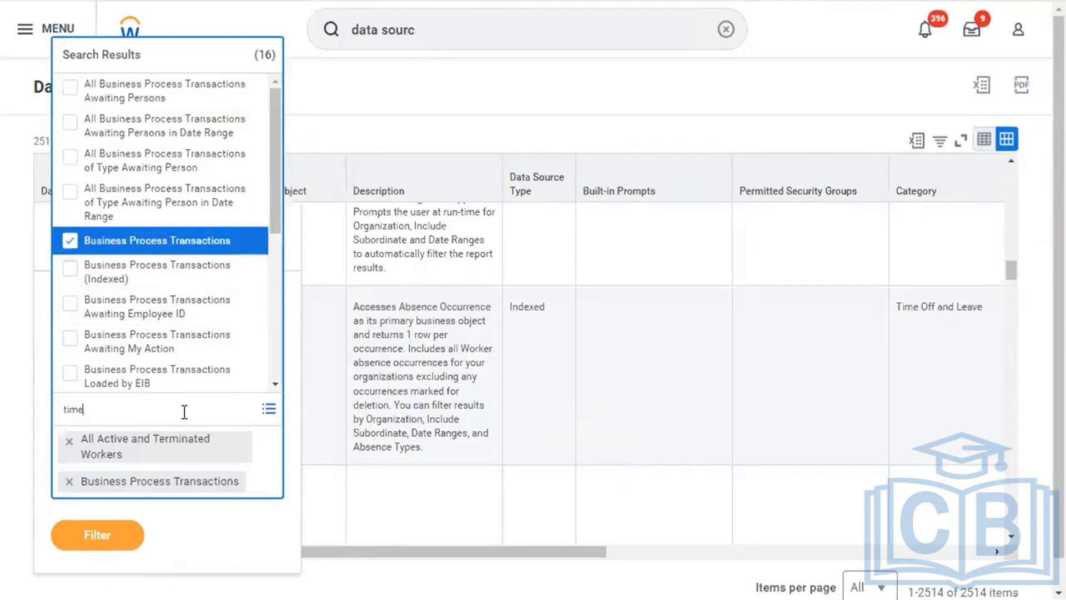
type(" off entr")
key("Return")
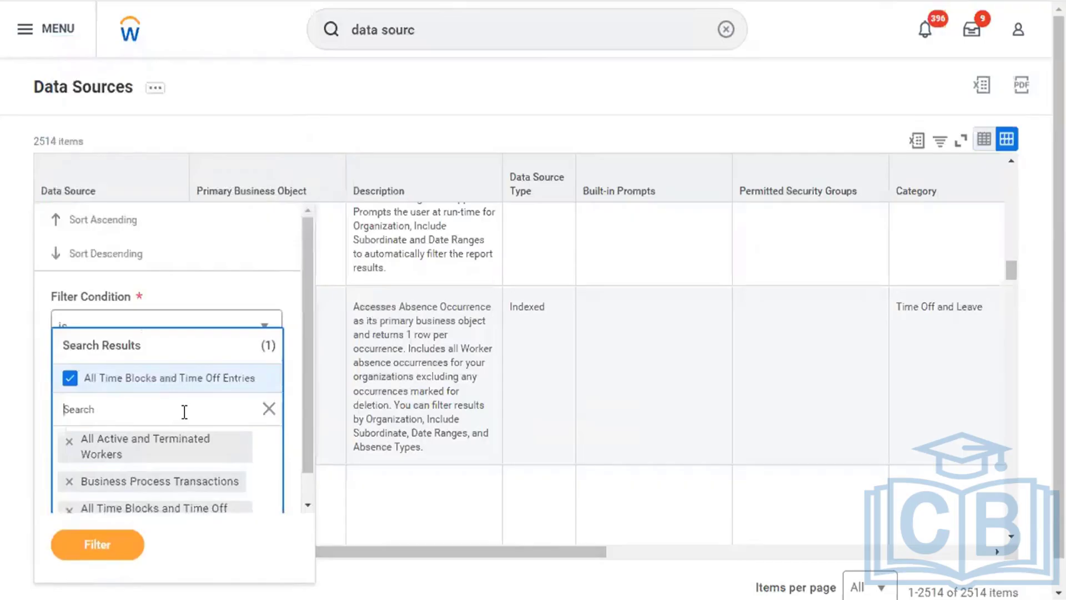
Add All Benefit Elections and All Benefit Plans to the Data Source filter values
type("benefit ele")
key("Return")
key("Return")
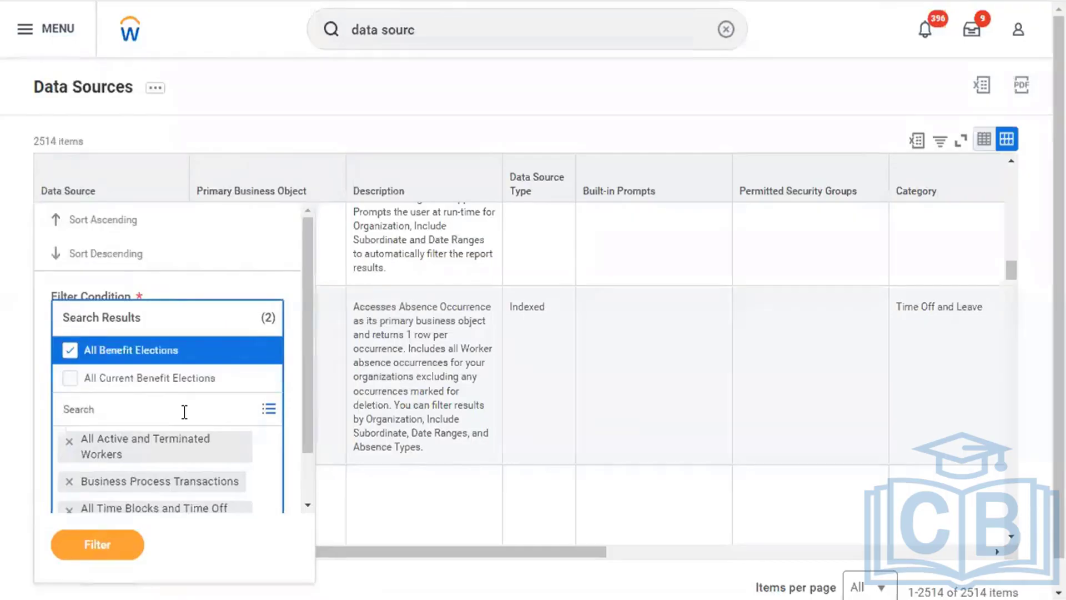
type("benefit plan")
key("Return")
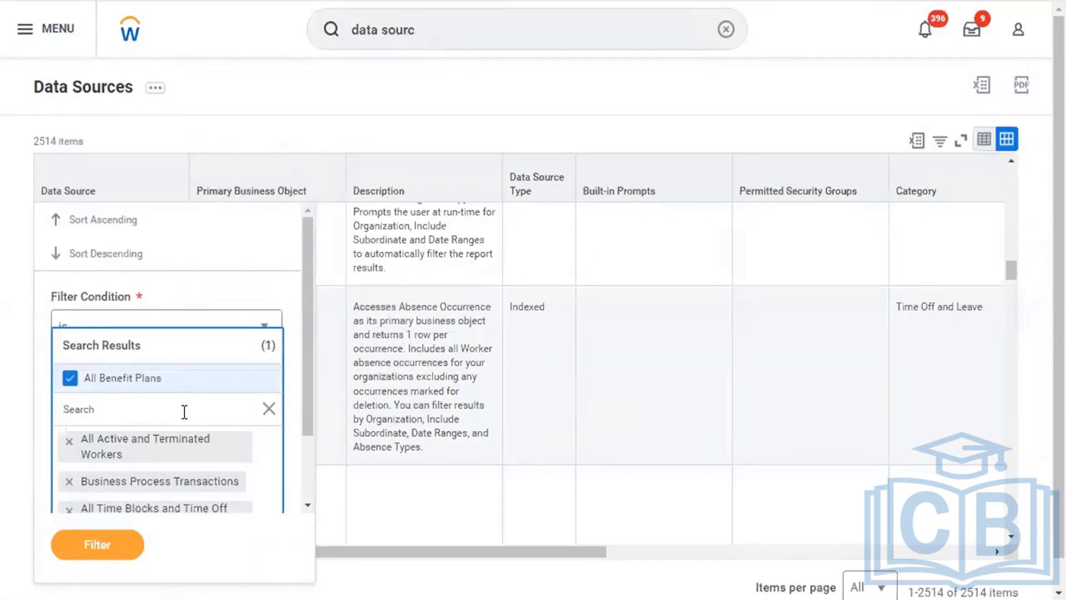
Add All Active Employees to the Data Source filter values and apply the filter to the report
type("all activ empl")
key("Return")
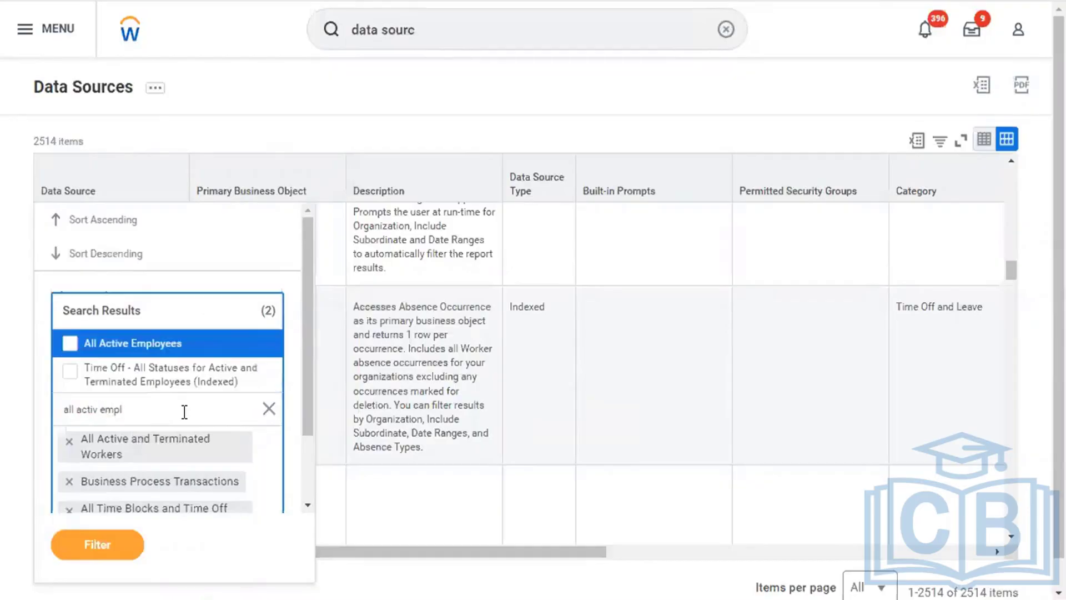
key("Return")
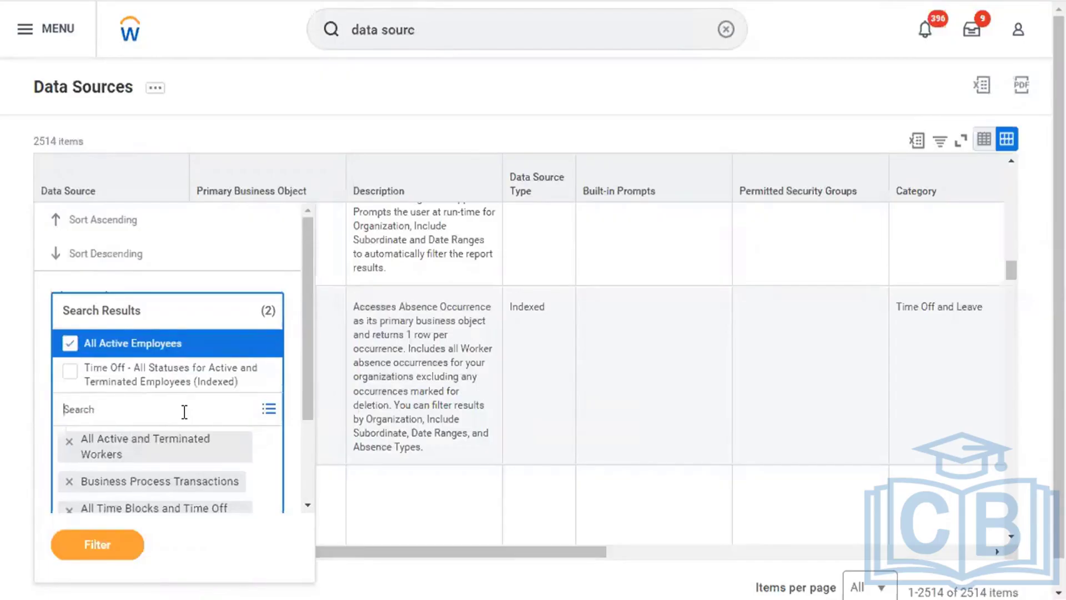
left_click(110, 543)
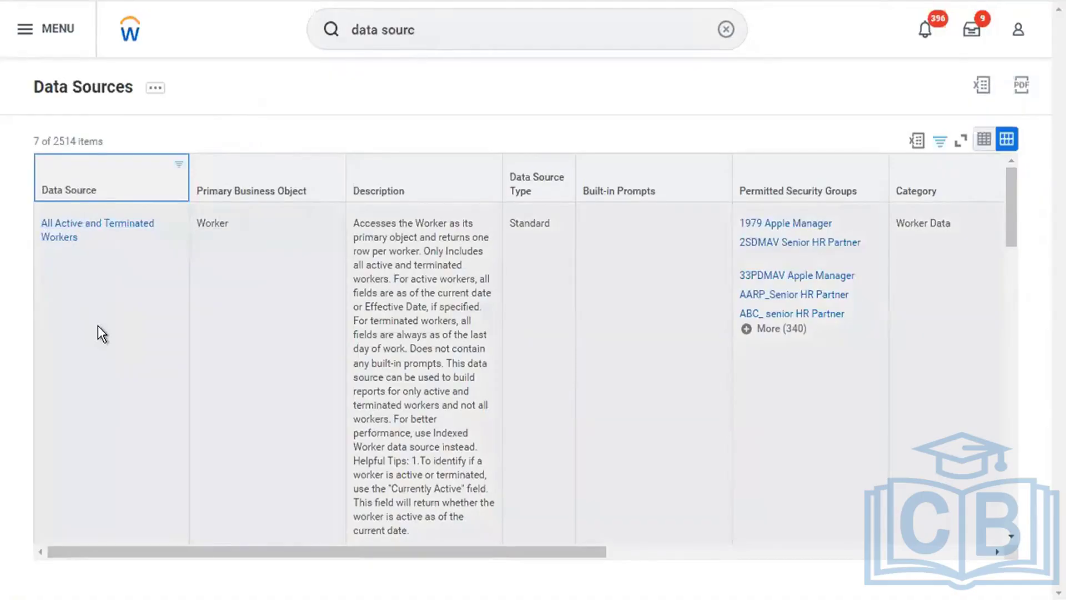
Examine the filtered data sources with their primary business objects, descriptions, types and permitted security groups, down to Business Process Transactions
scroll(98, 325, "down", 3)
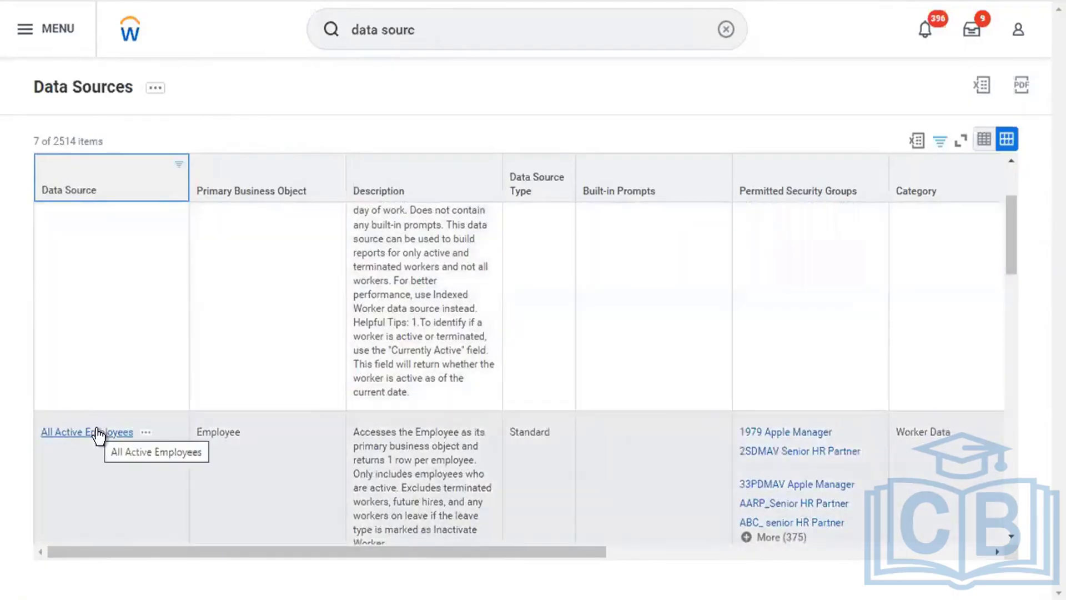
scroll(98, 437, "down", 1)
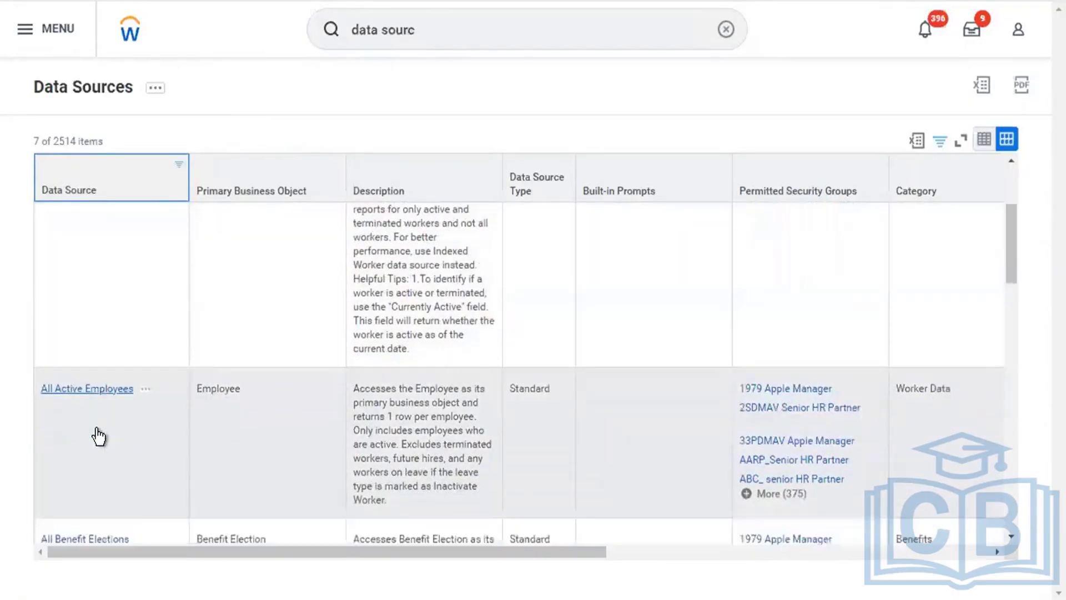
scroll(98, 436, "down", 3)
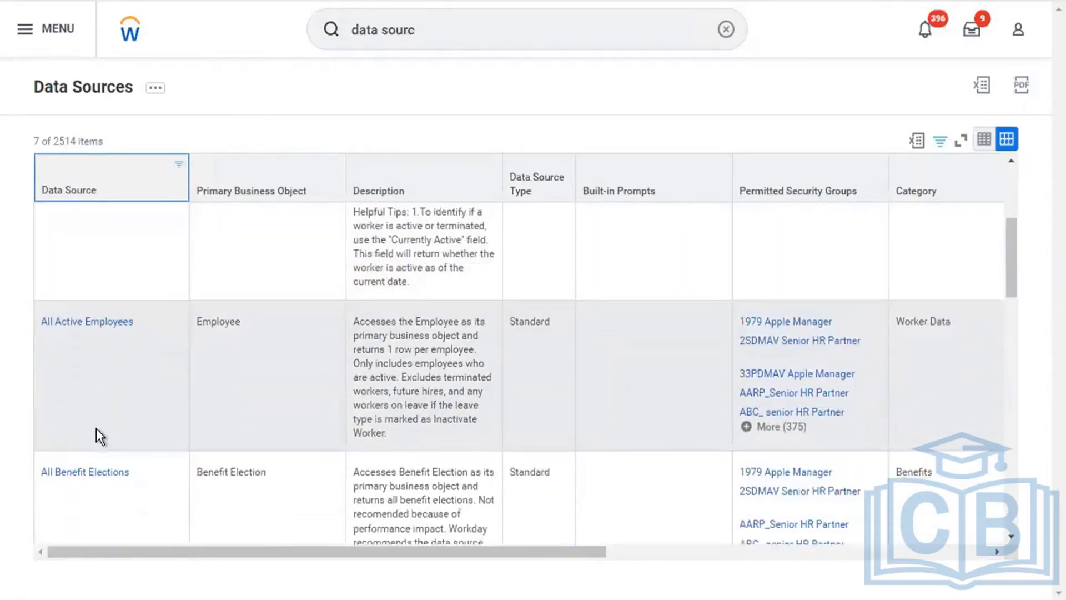
scroll(96, 428, "down", 2)
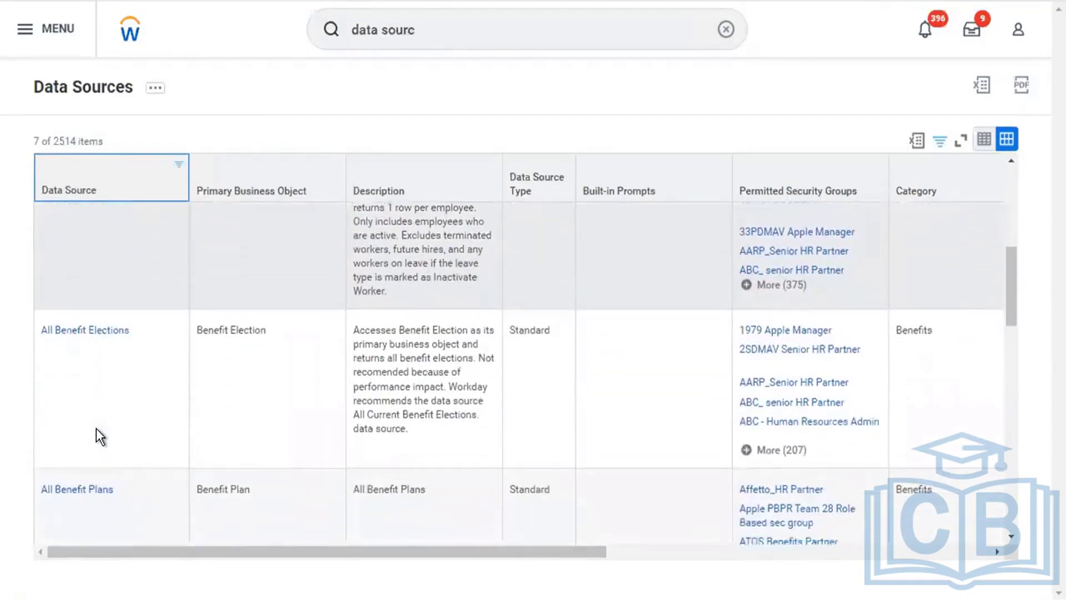
scroll(95, 428, "down", 1)
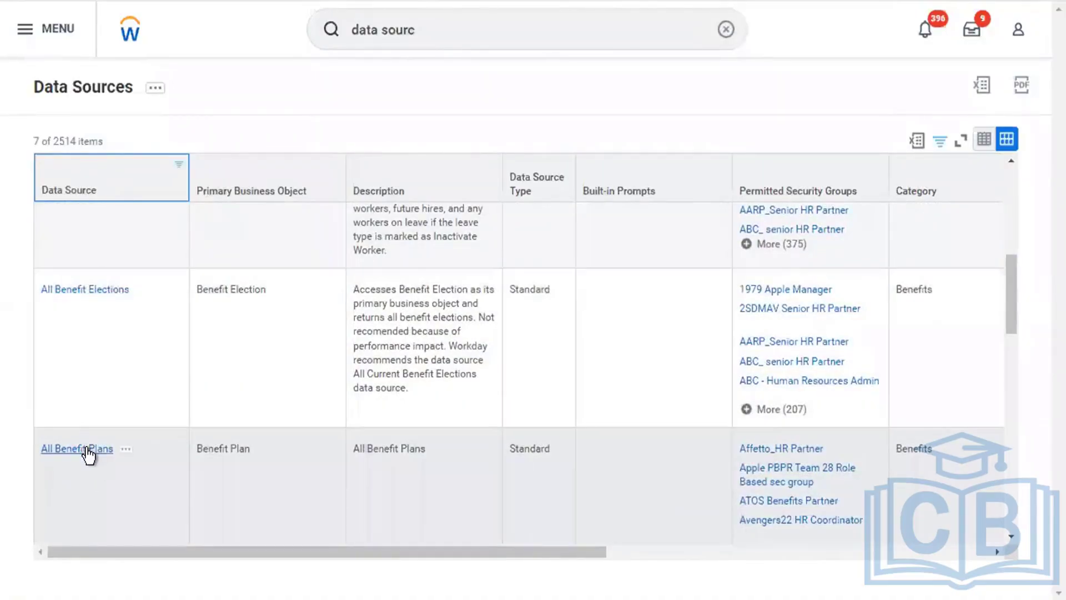
scroll(85, 453, "down", 3)
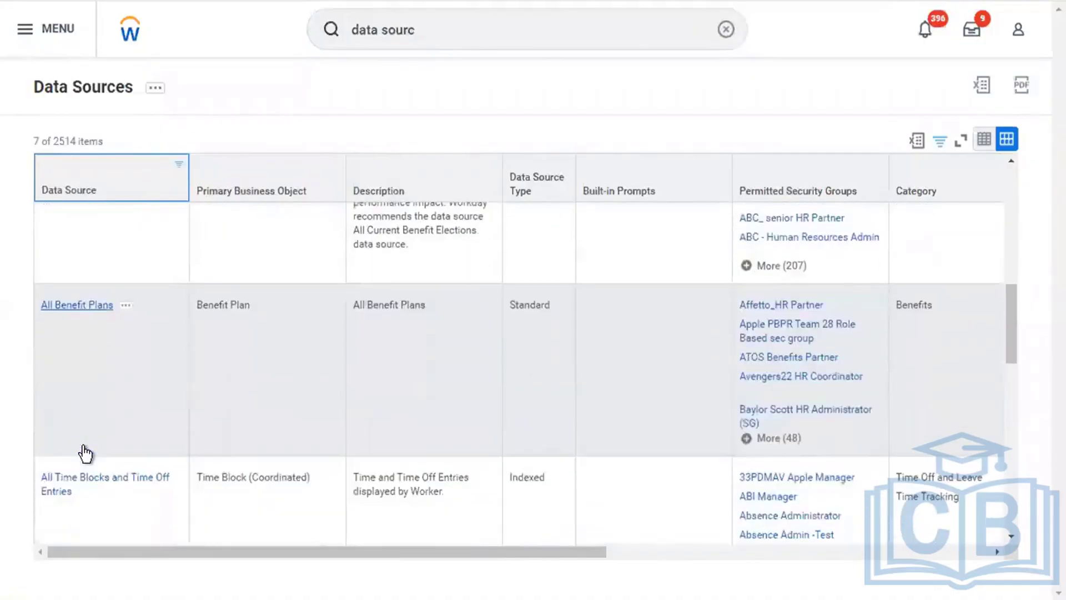
scroll(85, 453, "down", 6)
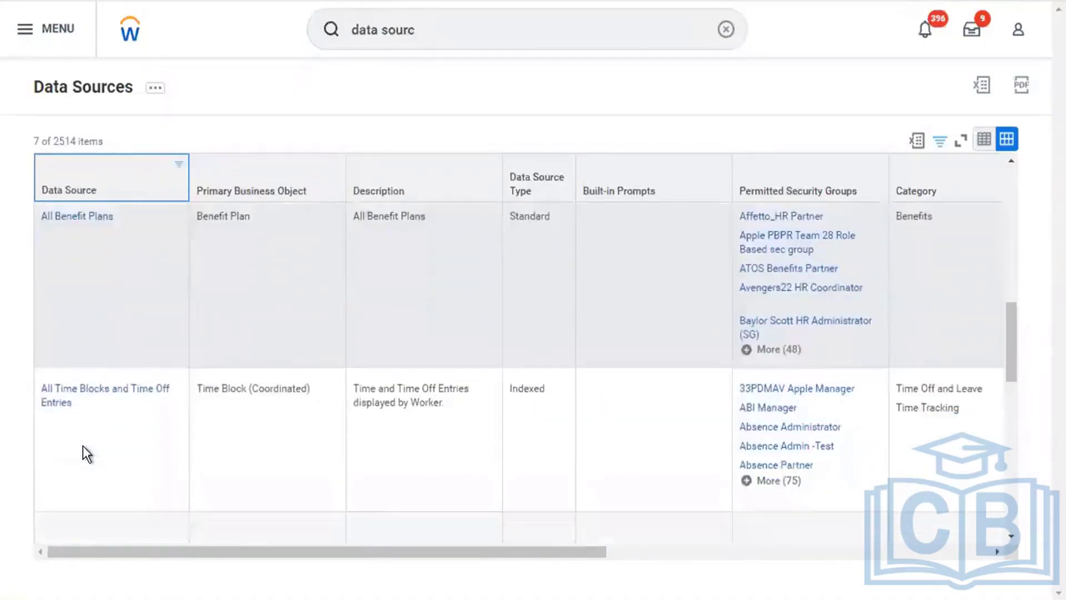
scroll(82, 452, "down", 3)
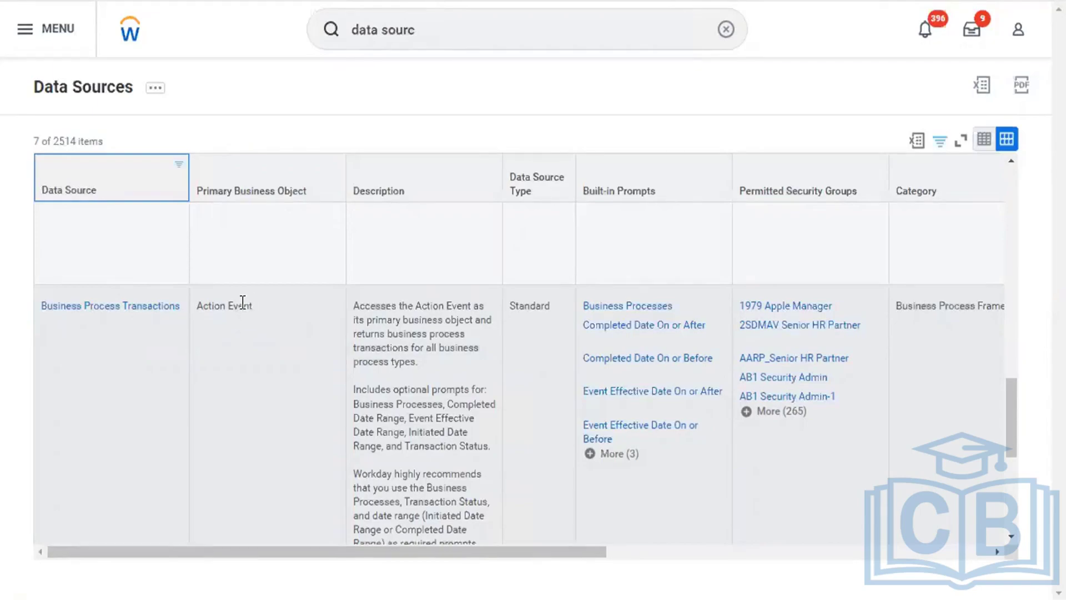
Highlight the primary business object and the opening paragraph of the description for the Business Process Transactions data source
left_click_drag(192, 305, 268, 307)
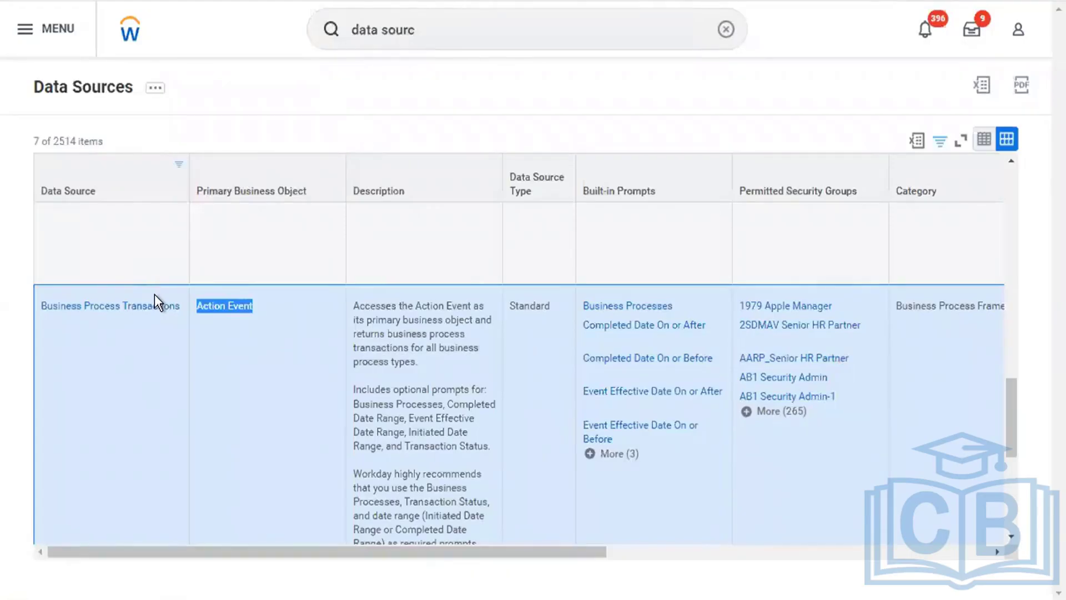
left_click(194, 372)
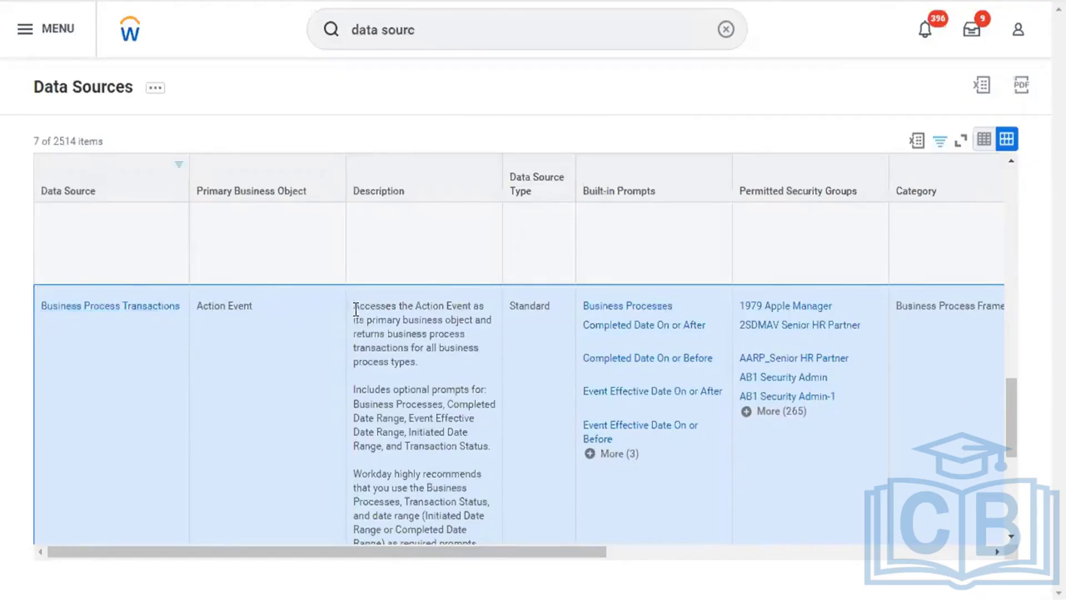
left_click_drag(353, 306, 448, 475)
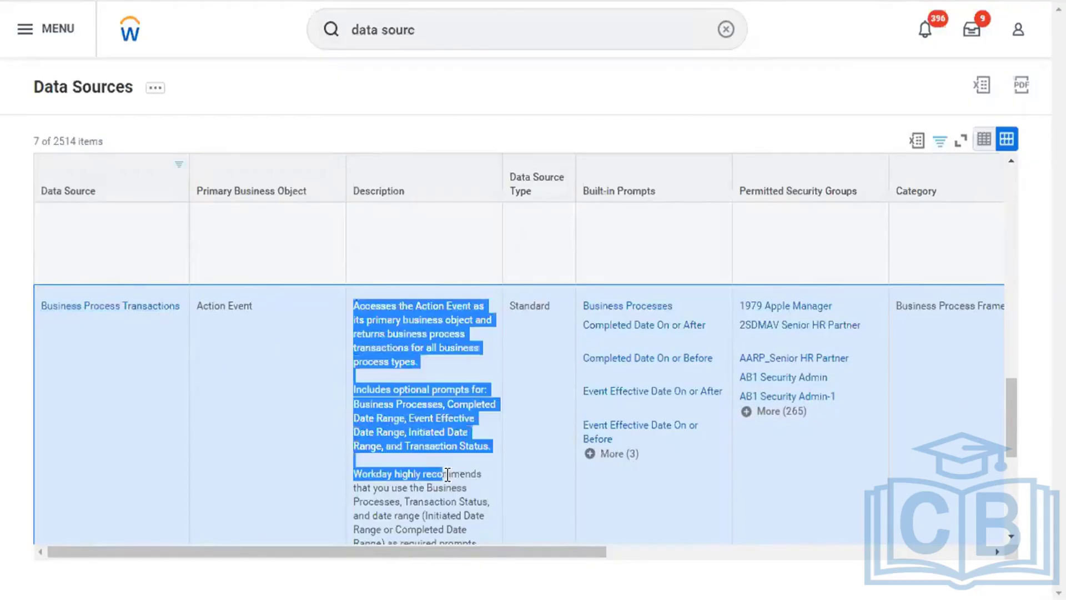
left_click(448, 474)
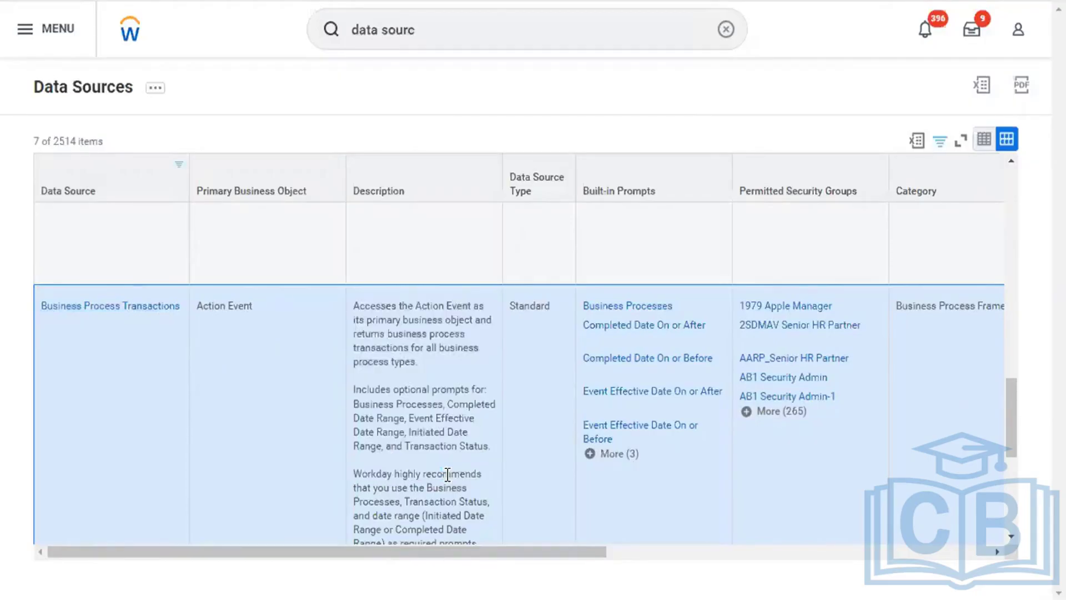
left_click_drag(349, 306, 478, 356)
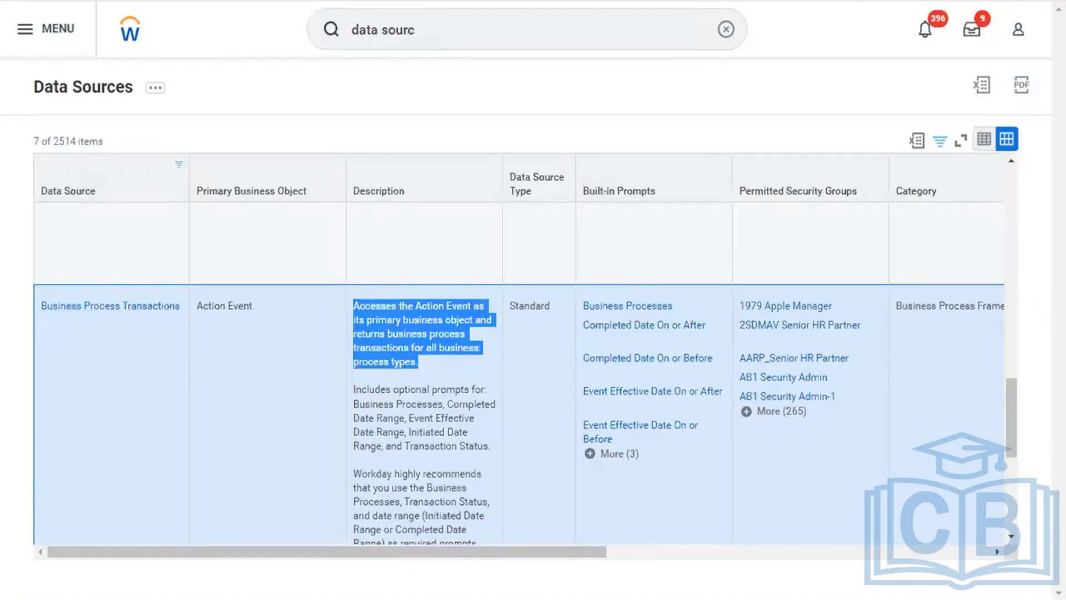
Search Google for "database view" in a new browser tab
key("ctrl+t")
type("d")
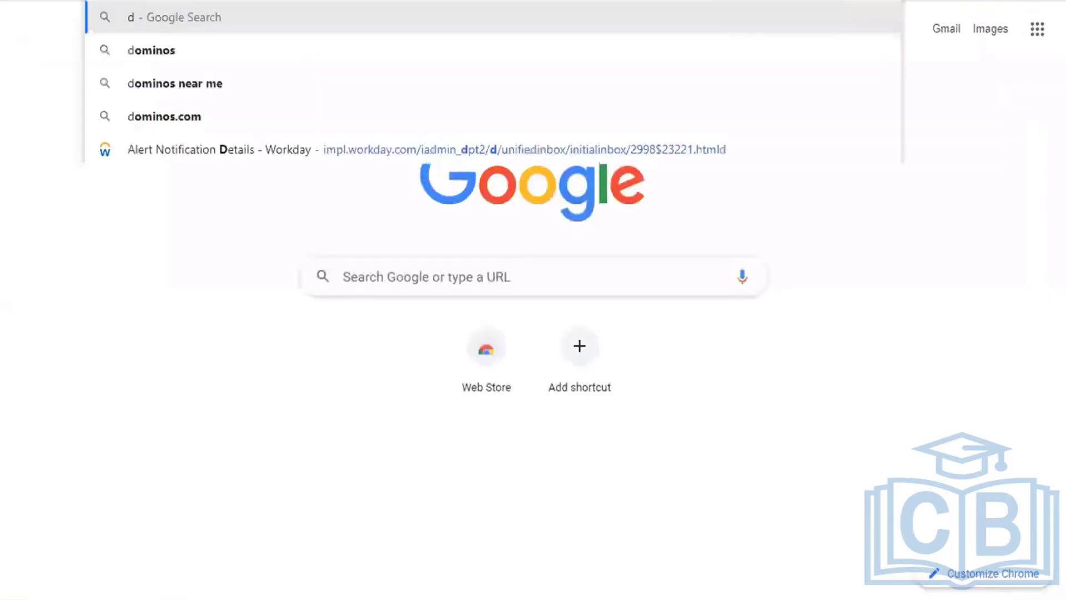
type("atabase views")
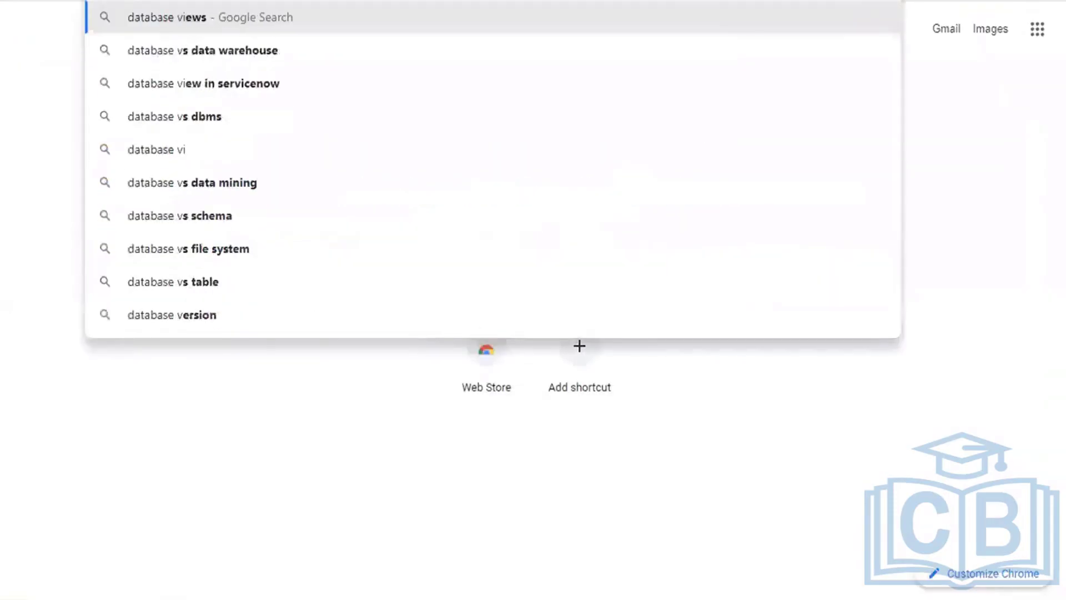
key("Down")
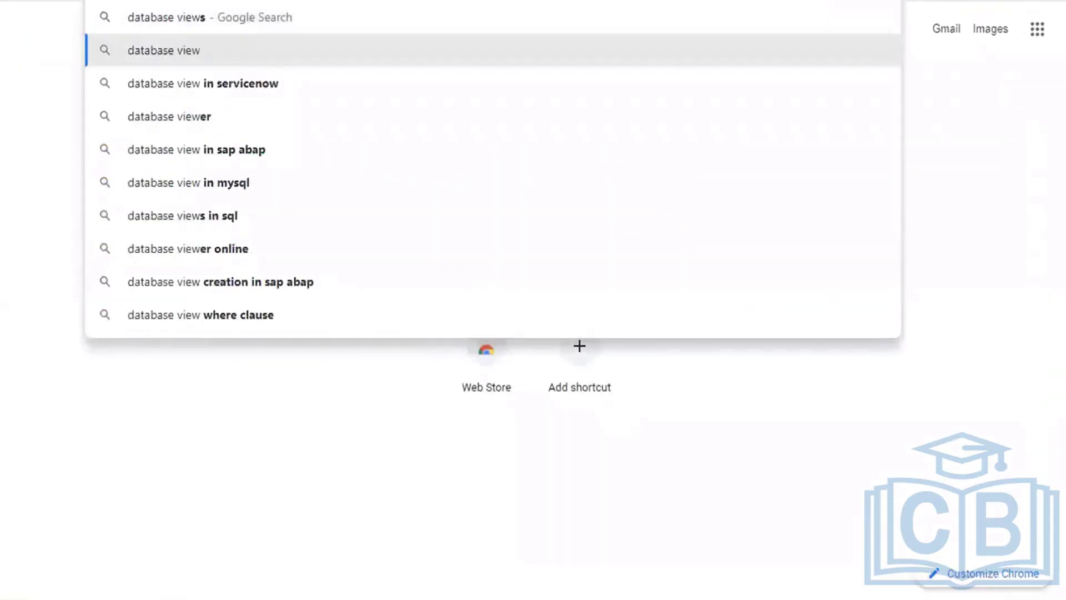
key("Return")
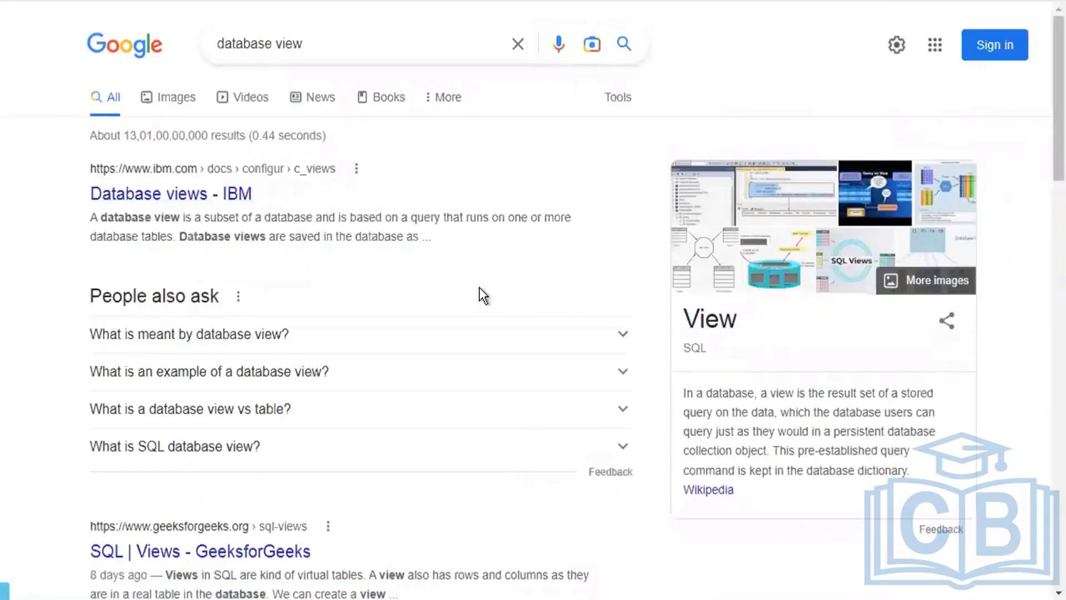
Look at IBM's Database views page, return to the search results and highlight parts of the View definition while reading it
left_click(24, 1)
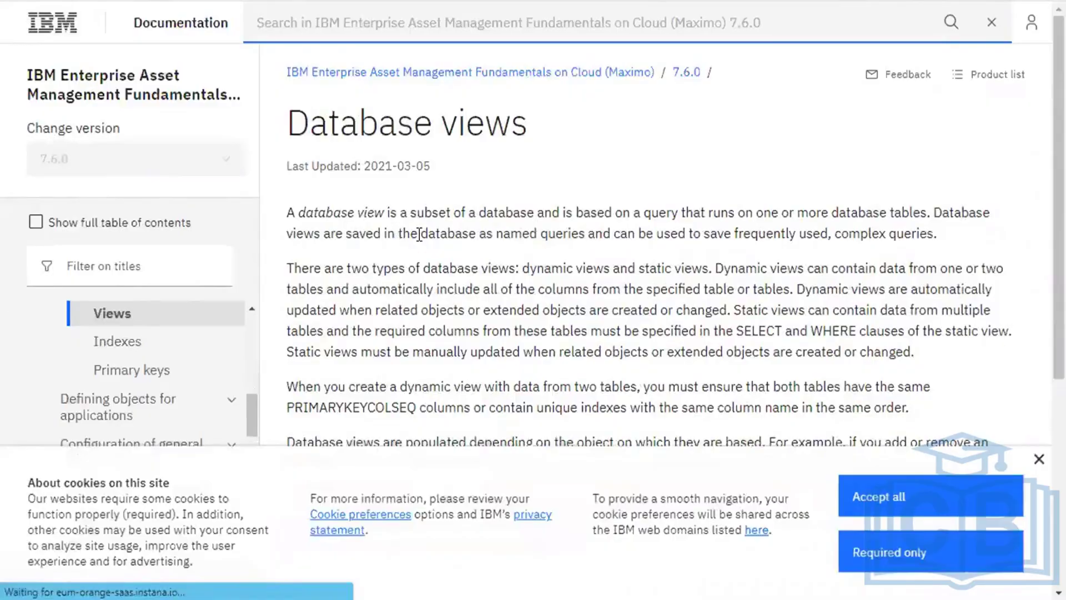
key("alt+Left")
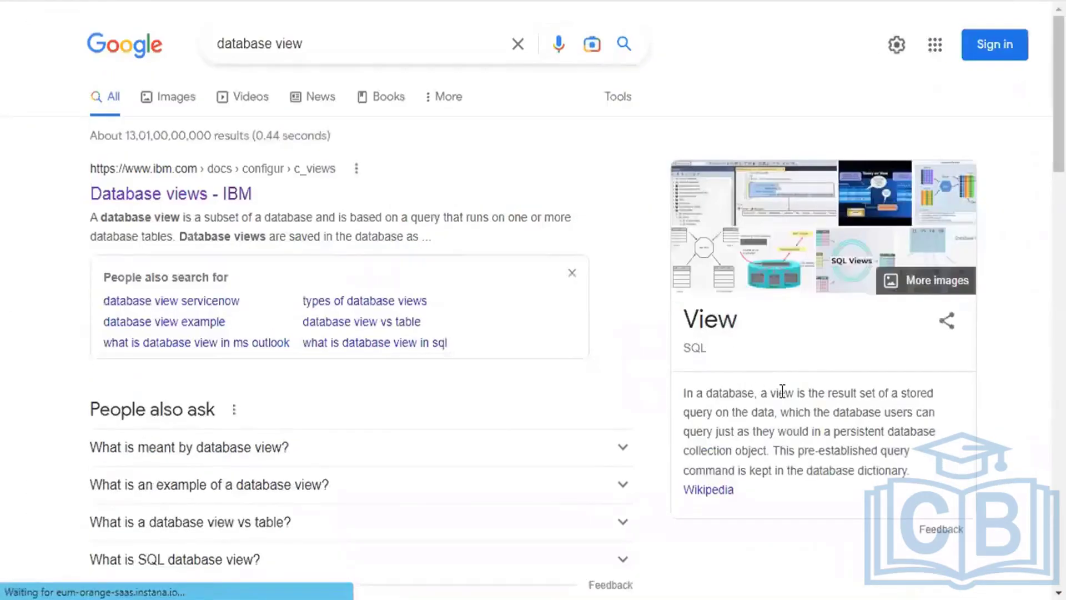
left_click_drag(766, 392, 936, 406)
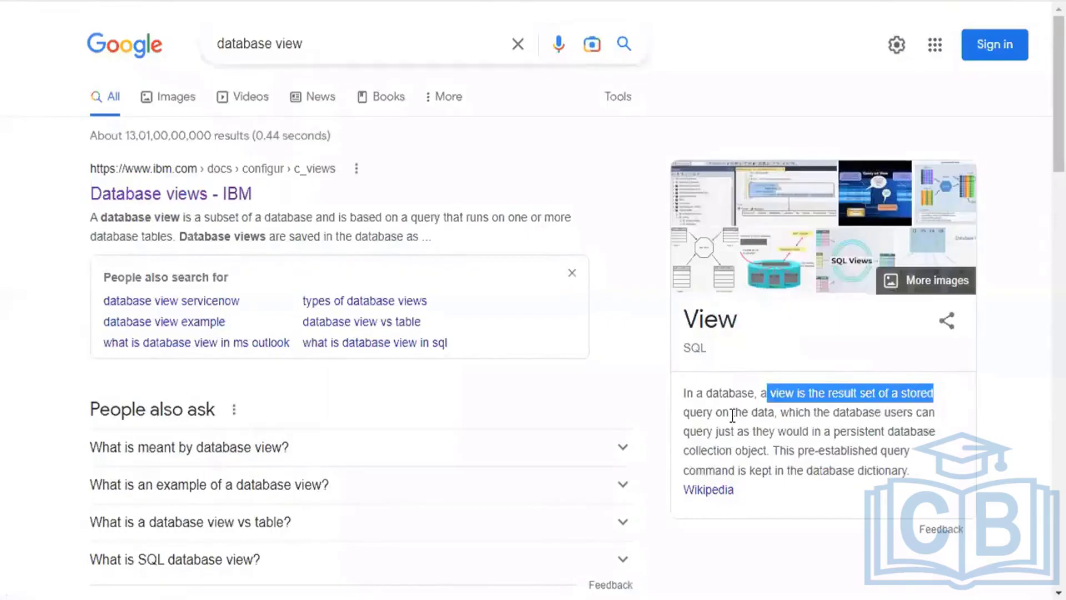
left_click_drag(781, 413, 934, 415)
left_click_drag(786, 432, 928, 432)
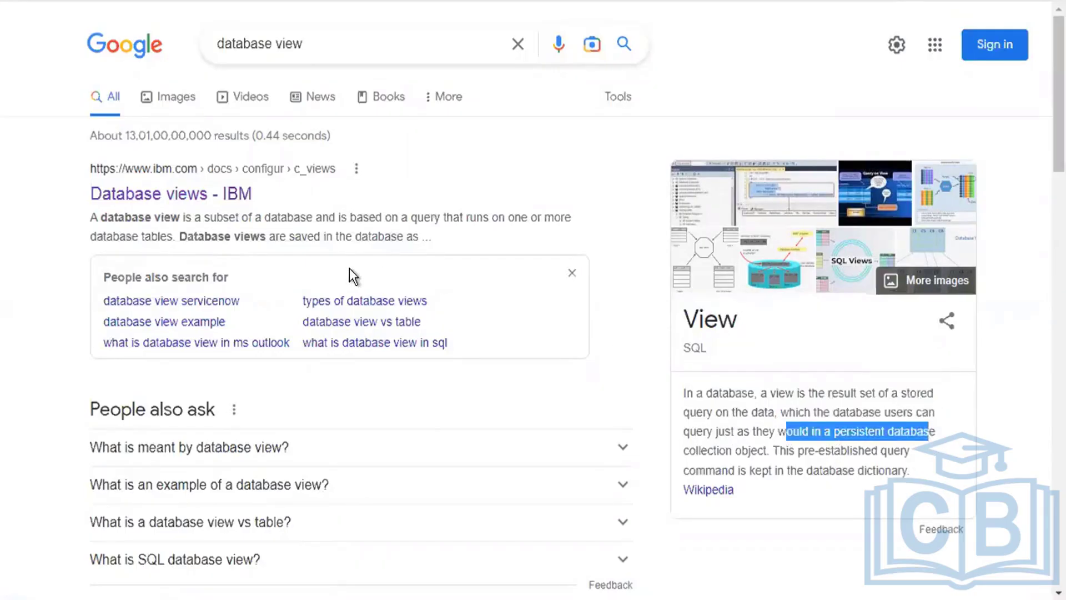
Open the IBM Database views result in a new tab and view the SQLShack SQL View diagram in the image results
right_click(196, 194)
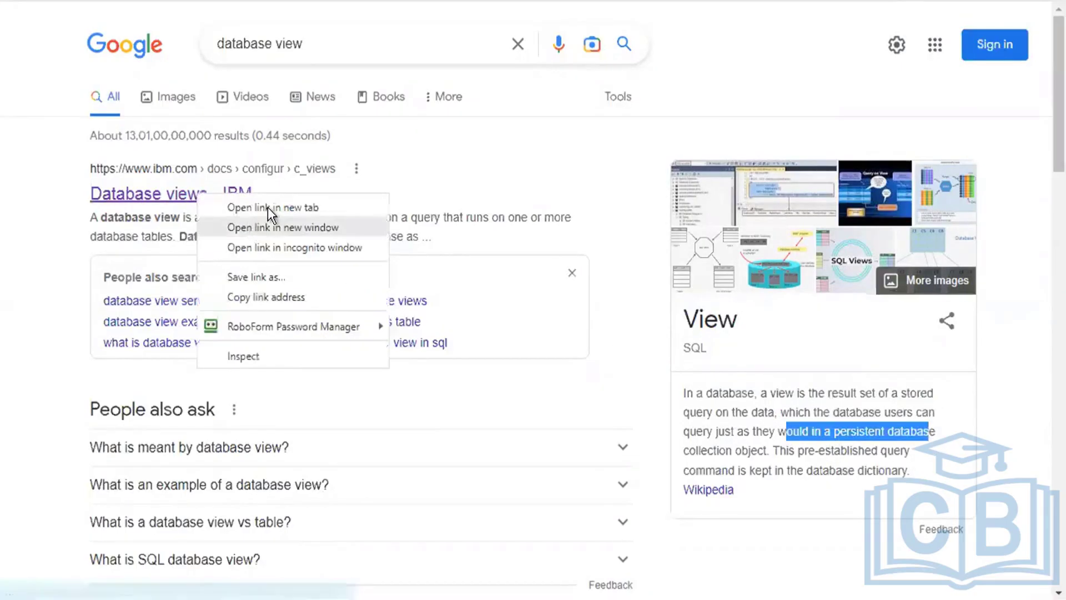
left_click(272, 207)
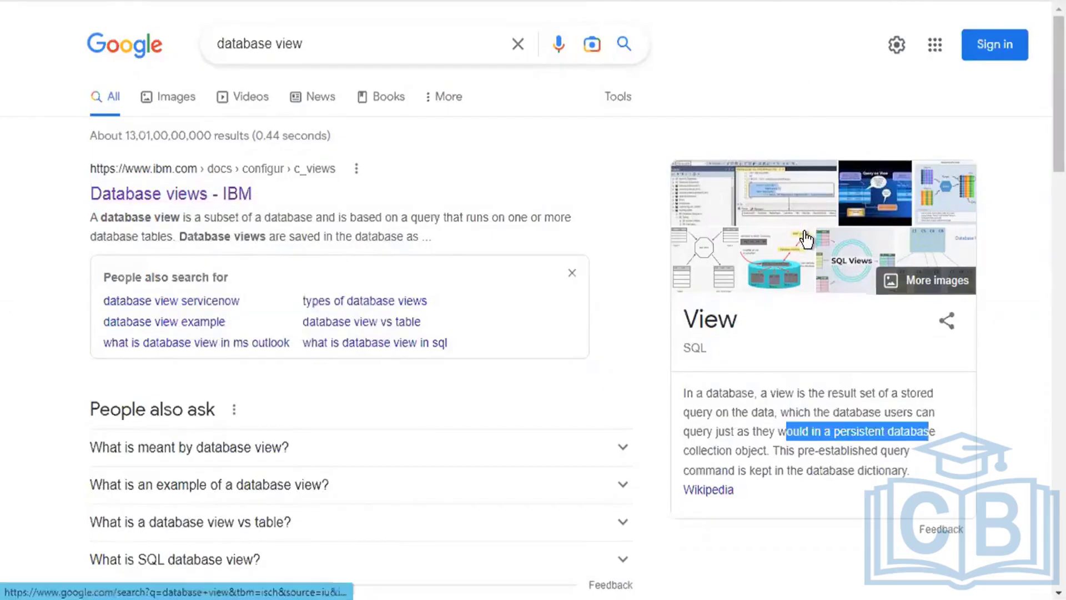
left_click(804, 235)
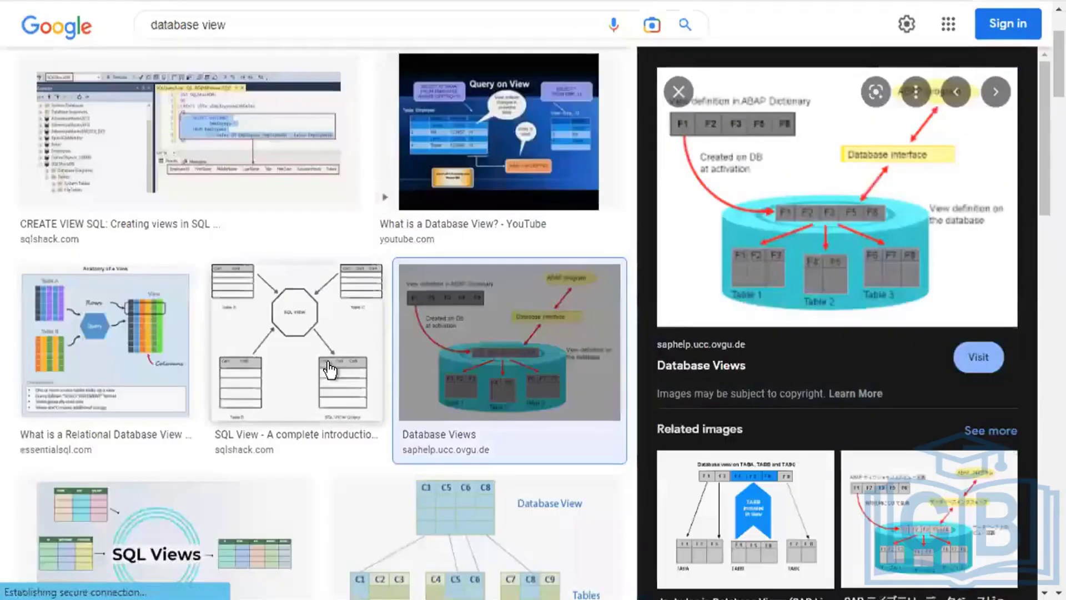
left_click(308, 356)
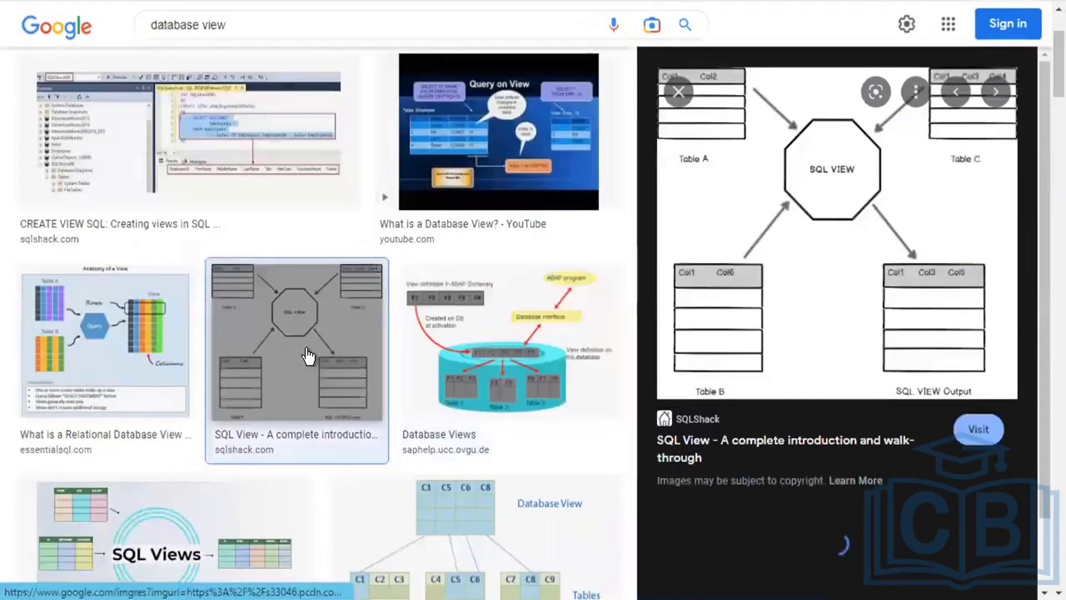
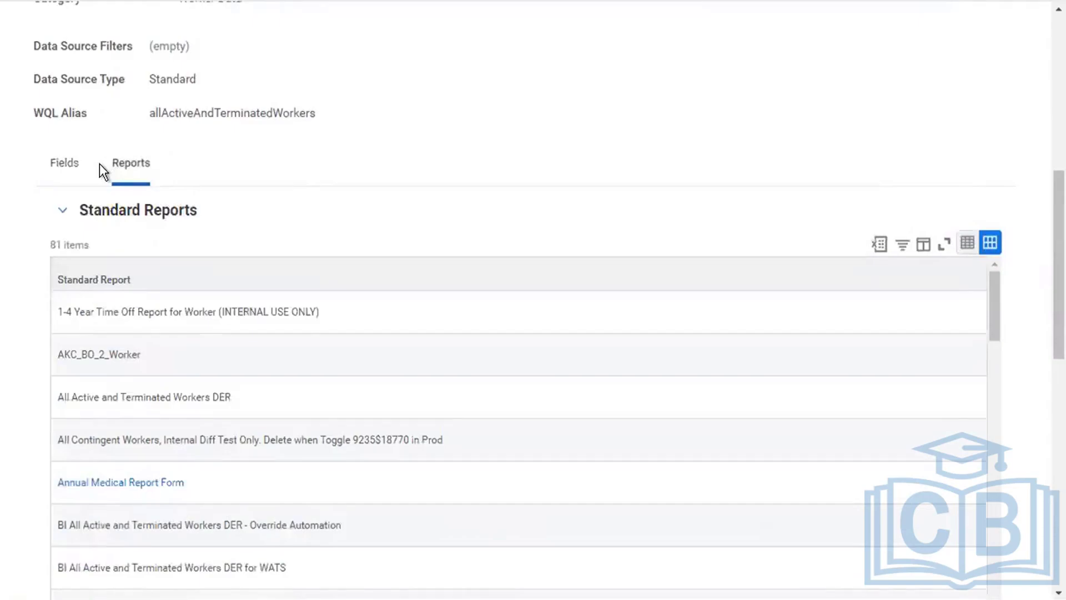
Collapse the Standard Reports and Custom Reports sections for the All Active and Terminated Workers data source
scroll(528, 224, "down", 3)
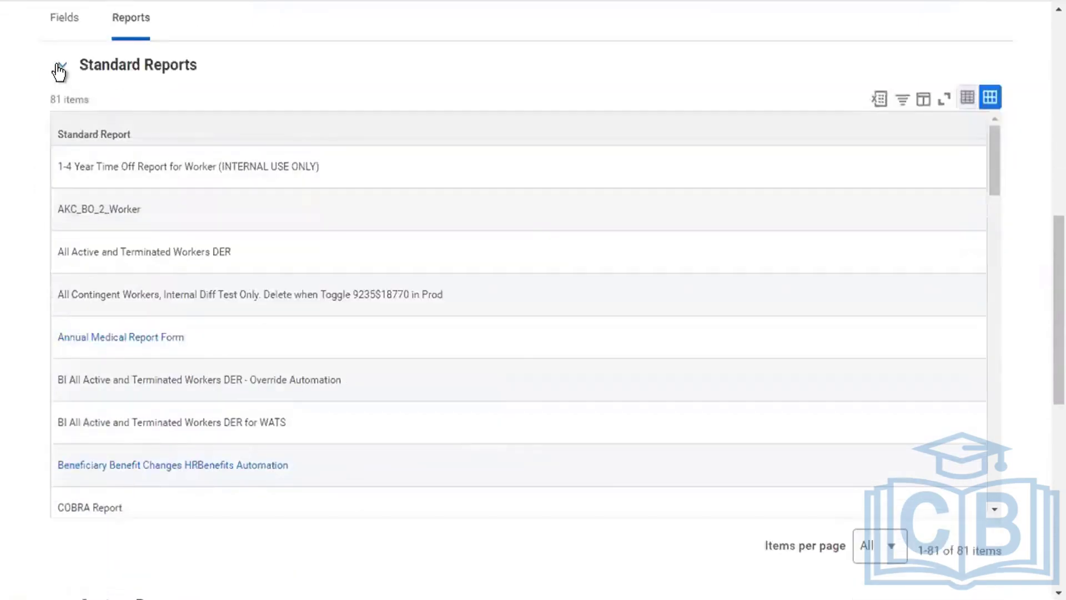
left_click(60, 67)
left_click(61, 123)
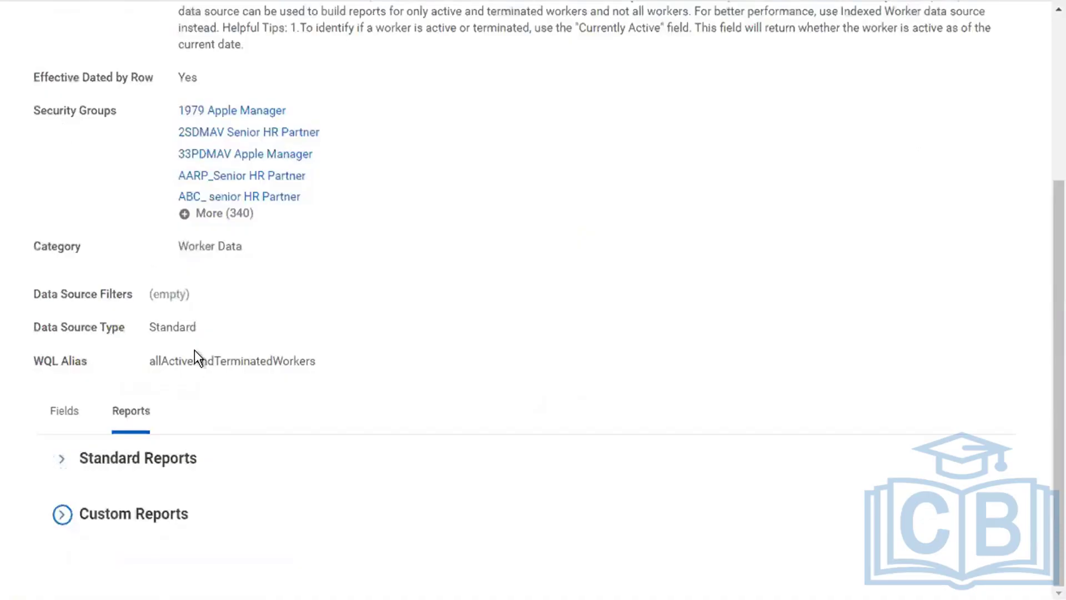
Expand the Standard Reports section and open the Diversity of Ethnicity by Management Level report in a new tab
left_click(62, 458)
scroll(452, 356, "down", 5)
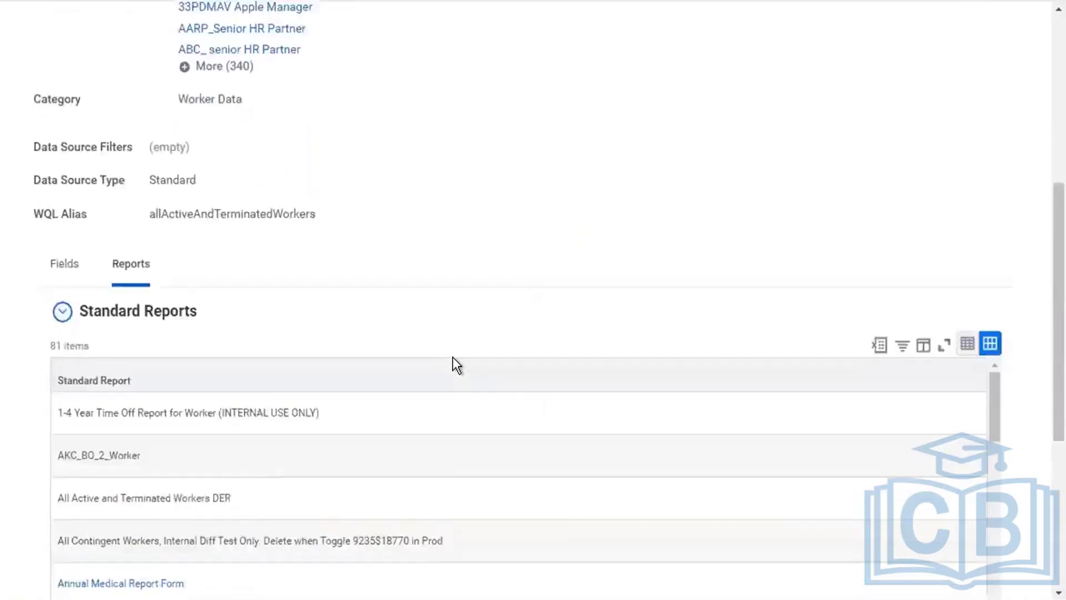
scroll(451, 357, "down", 1)
scroll(452, 357, "down", 3)
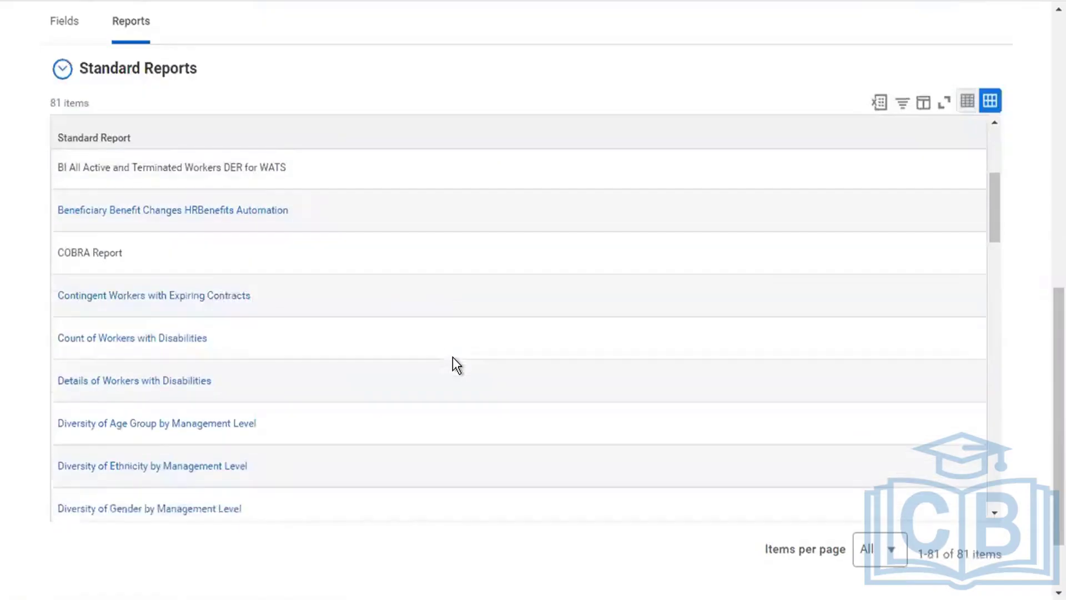
scroll(452, 357, "down", 5)
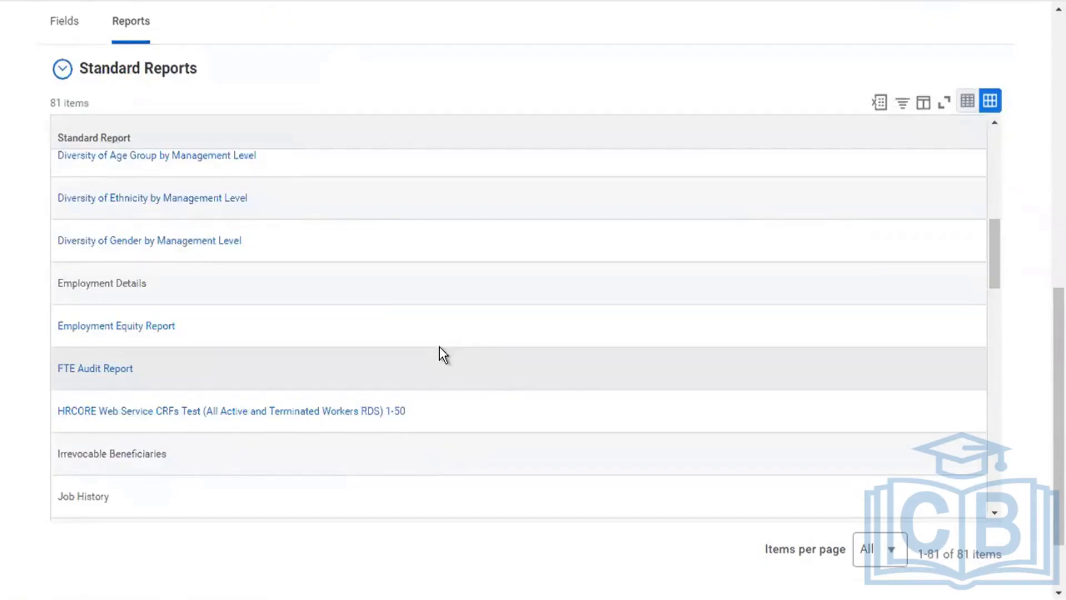
right_click(195, 211)
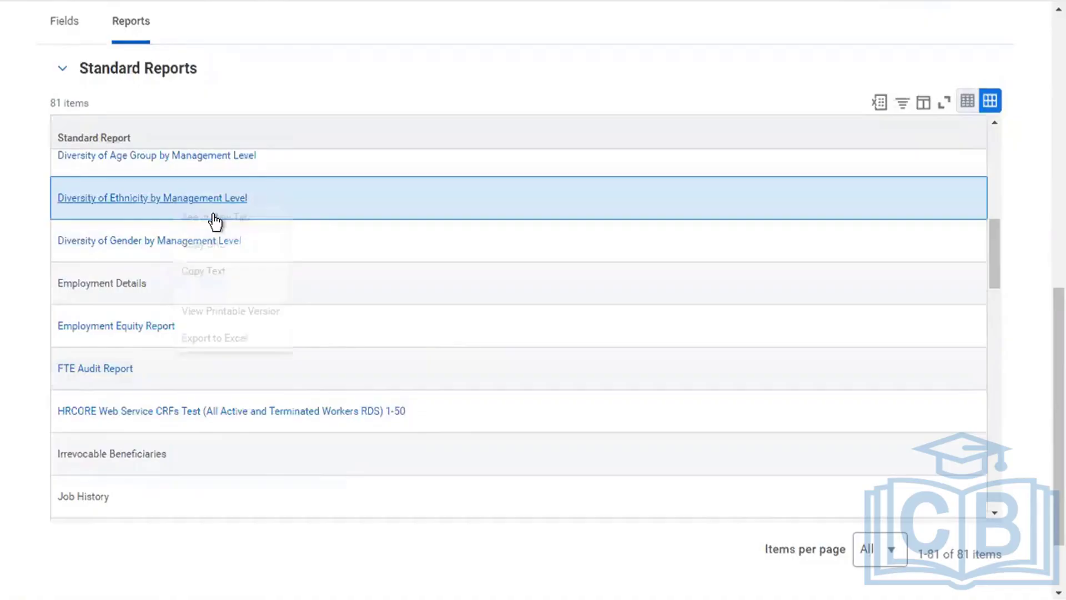
left_click(214, 216)
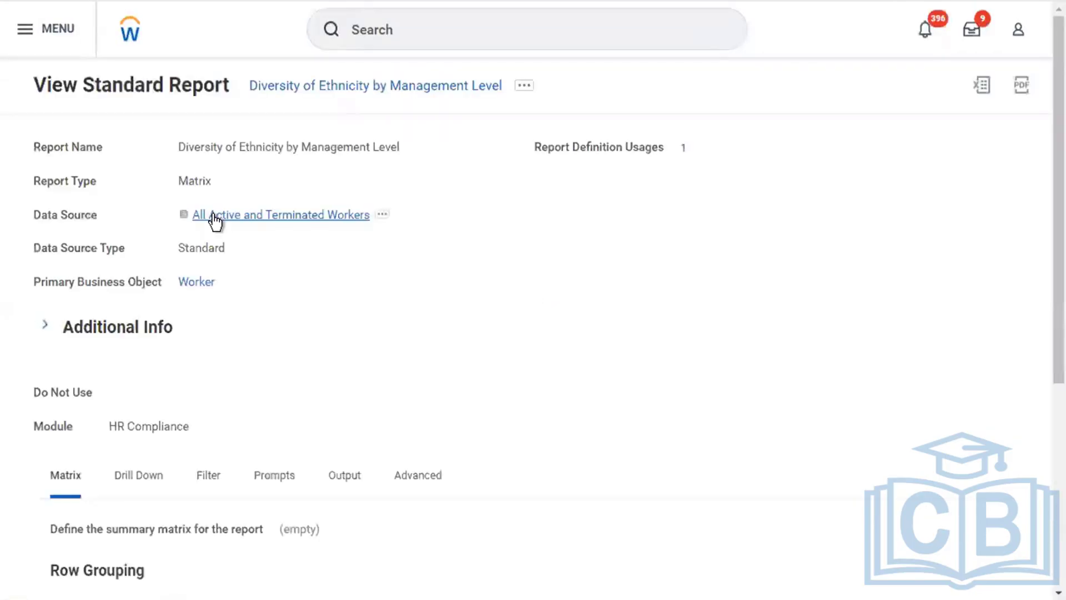
Review the report's definition, including its column grouping and summarized fields, and highlight its report type
scroll(395, 251, "down", 10)
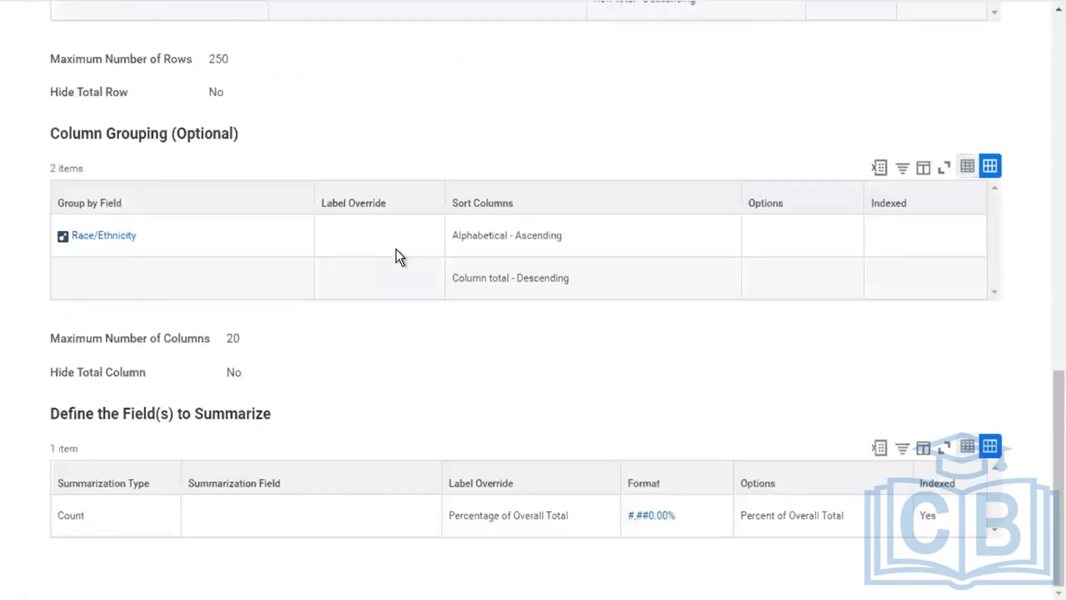
scroll(395, 248, "up", 10)
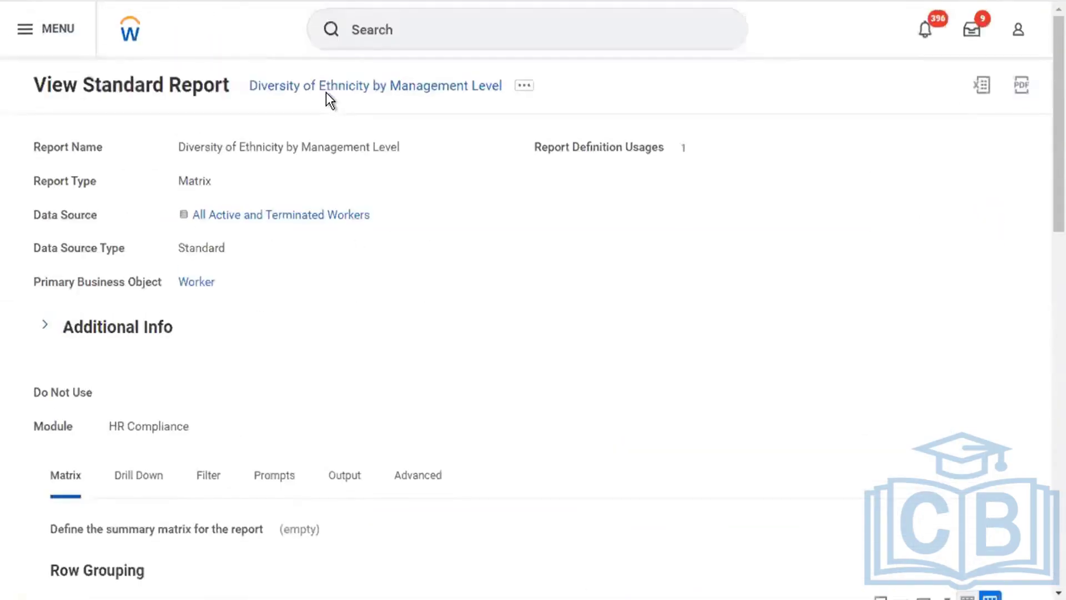
double_click(198, 188)
Try to run the Diversity of Ethnicity by Management Level report, then view and close the error details
left_click(525, 89)
mouse_move(641, 134)
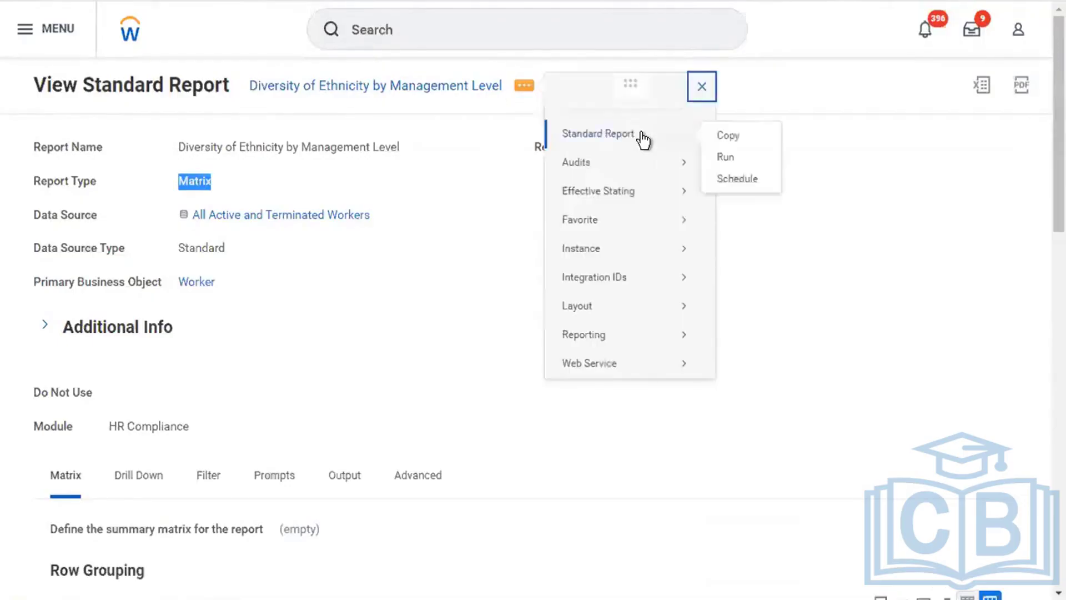
left_click(472, 262)
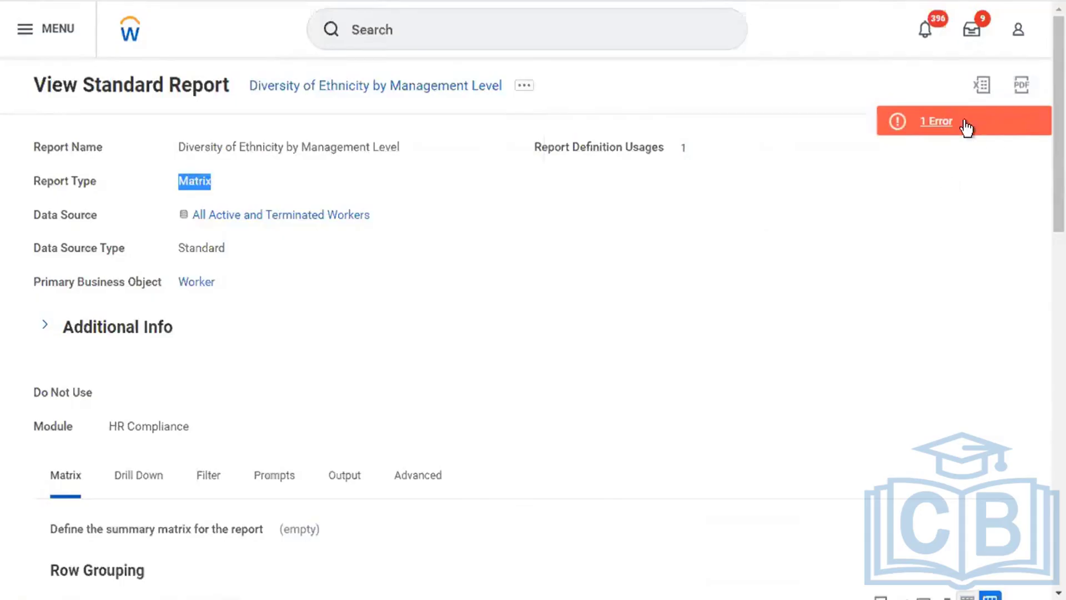
left_click(955, 122)
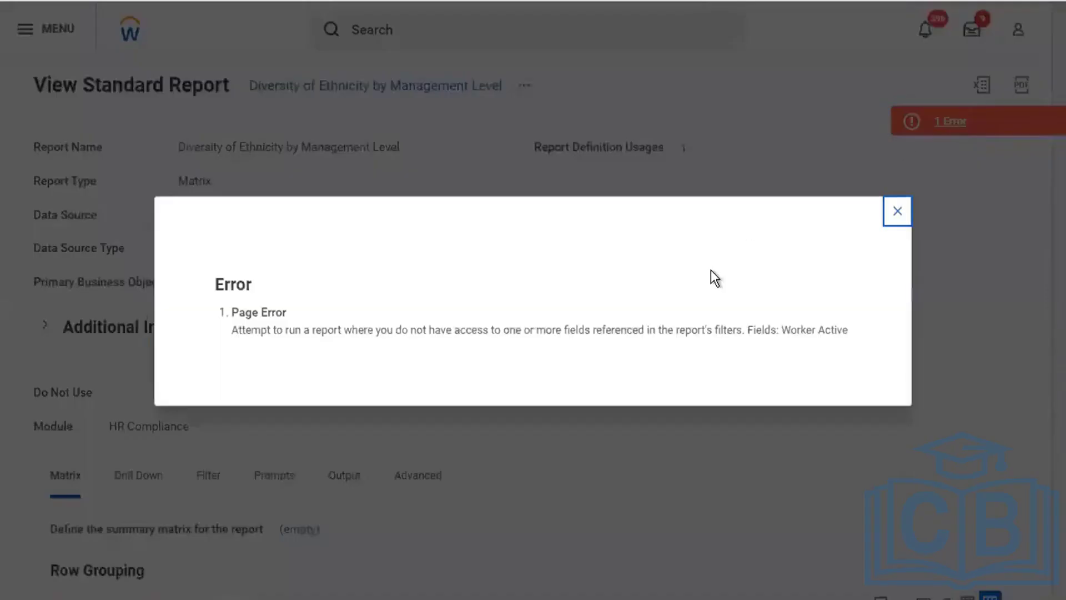
left_click(897, 212)
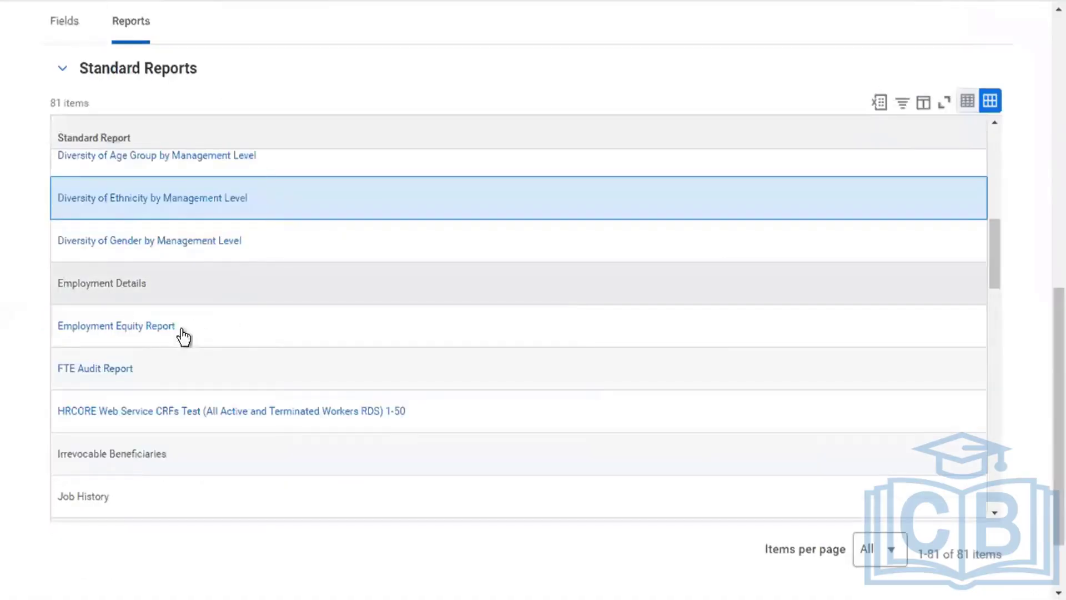
Find Personal Details in the data source's standard reports list, check its related actions and select its name for copying
scroll(303, 411, "down", 3)
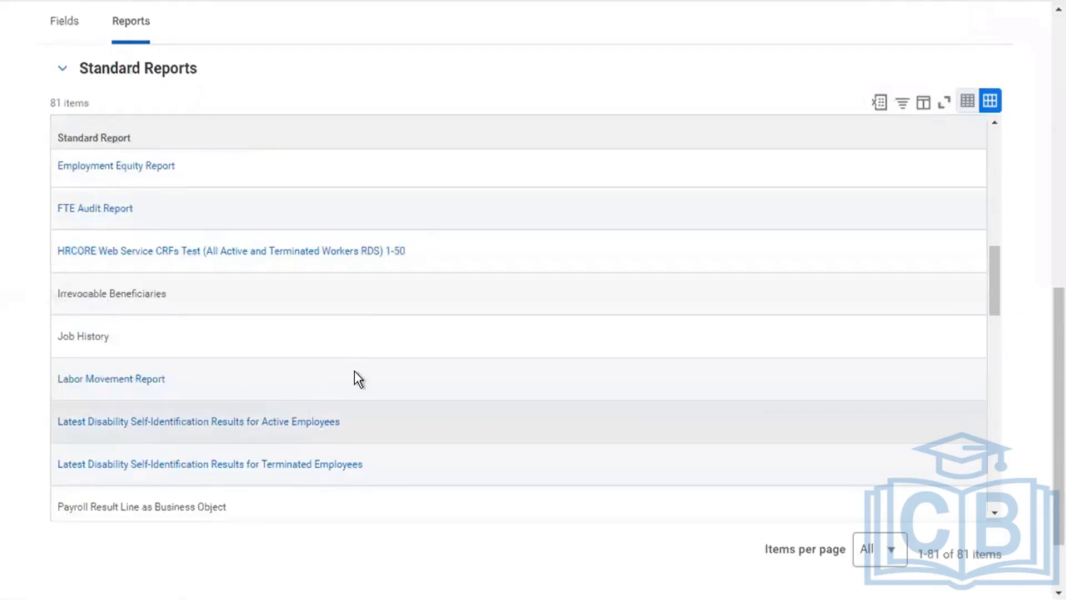
scroll(355, 372, "down", 5)
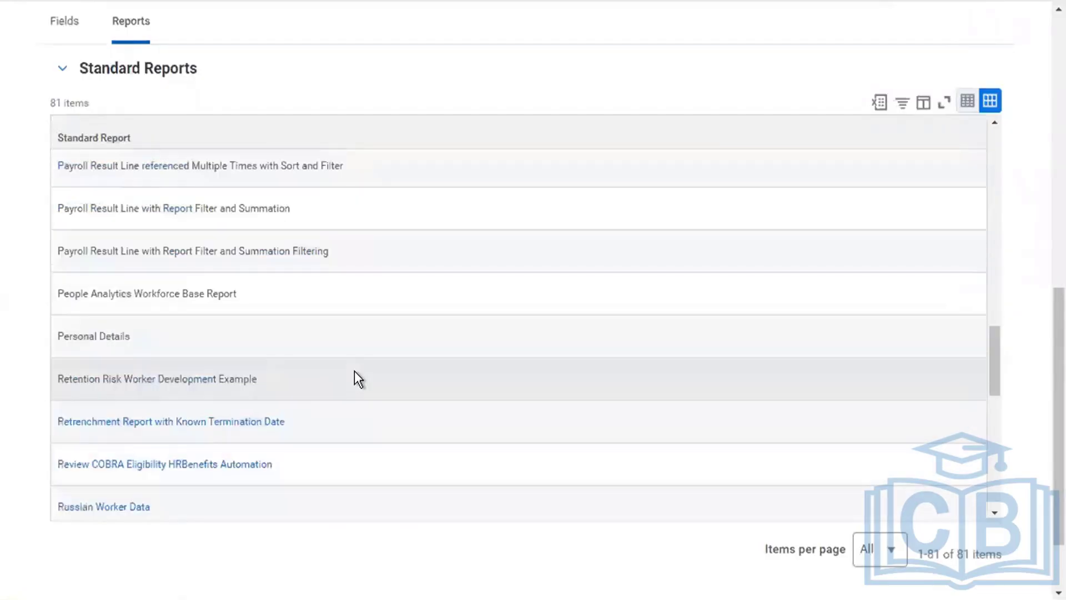
mouse_move(64, 336)
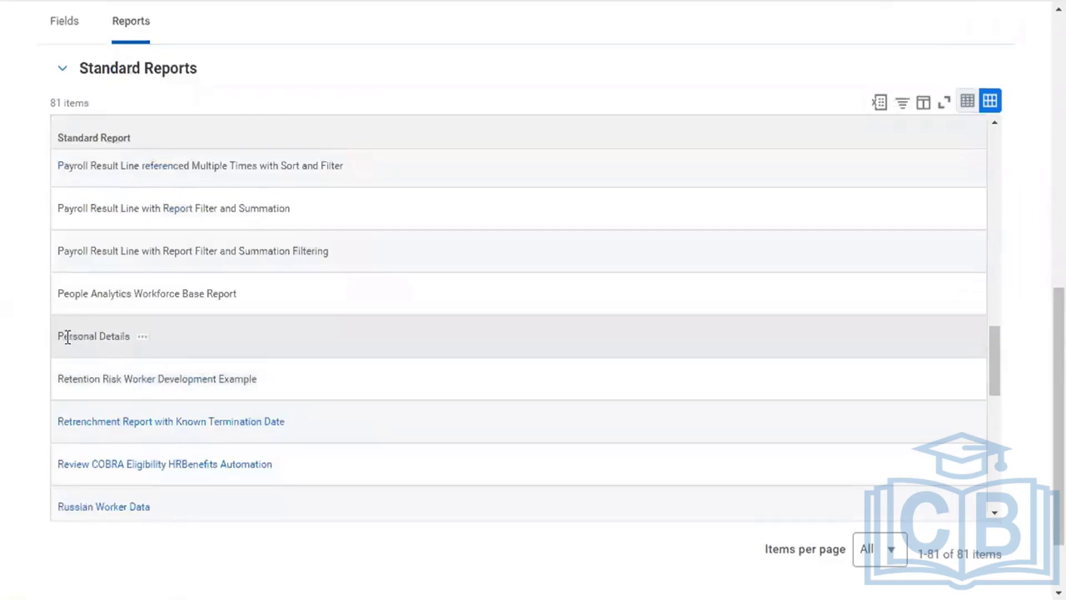
left_click(146, 337)
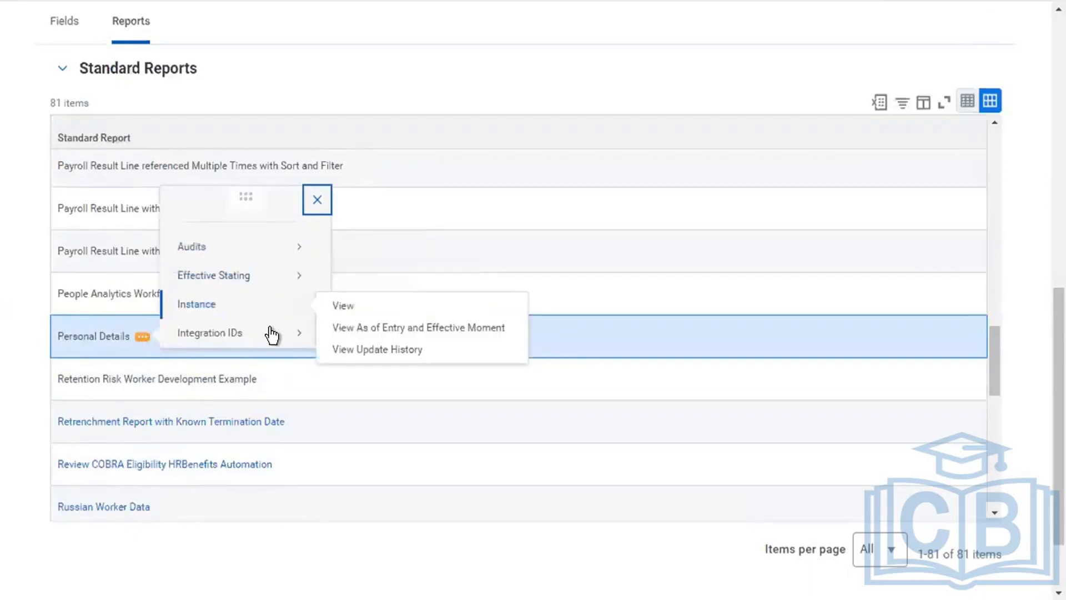
mouse_move(272, 334)
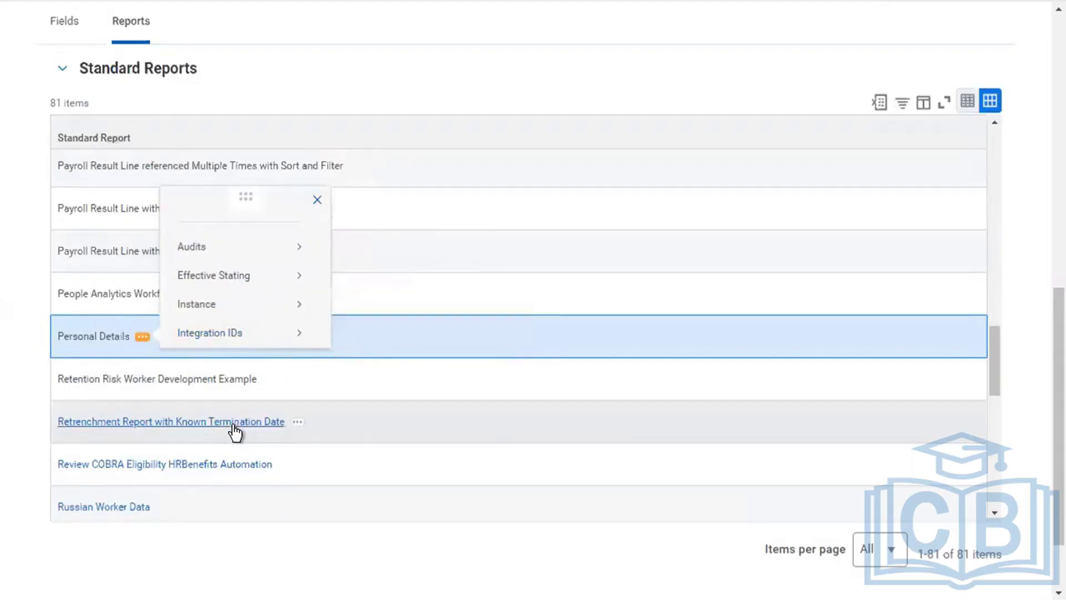
left_click_drag(59, 337, 130, 338)
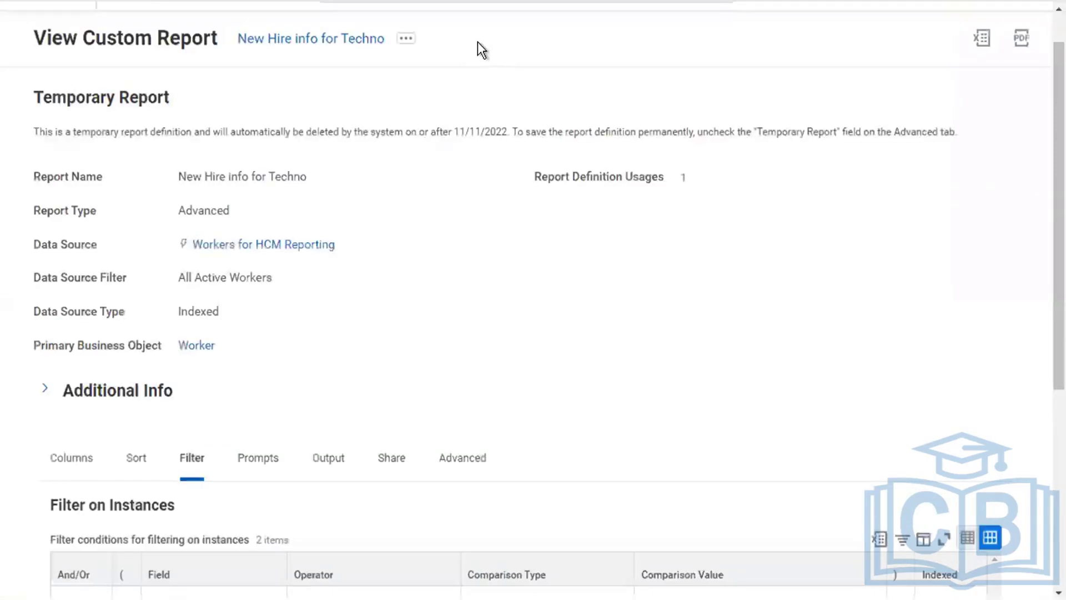
Try to find the Personal Details report through the View Custom Report task and close the task
scroll(484, 111, "up", 1)
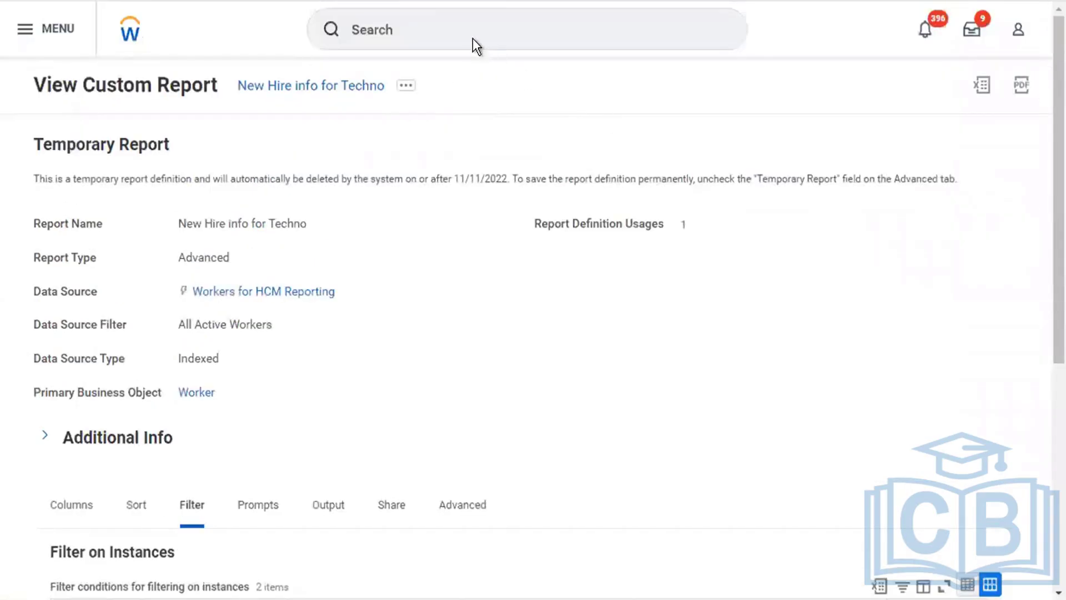
left_click(374, 30)
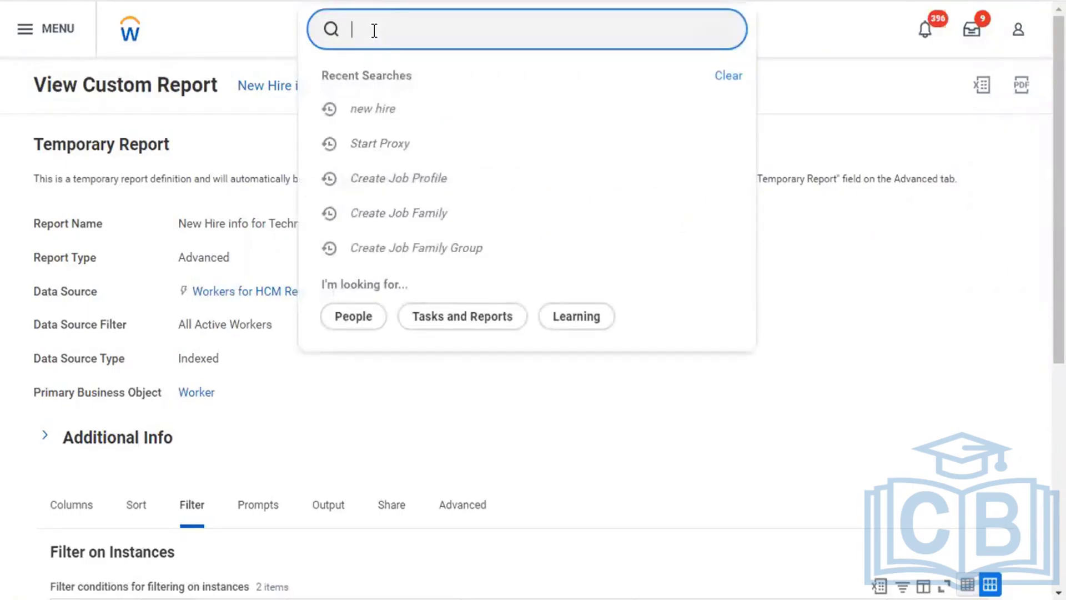
type("view cus repo")
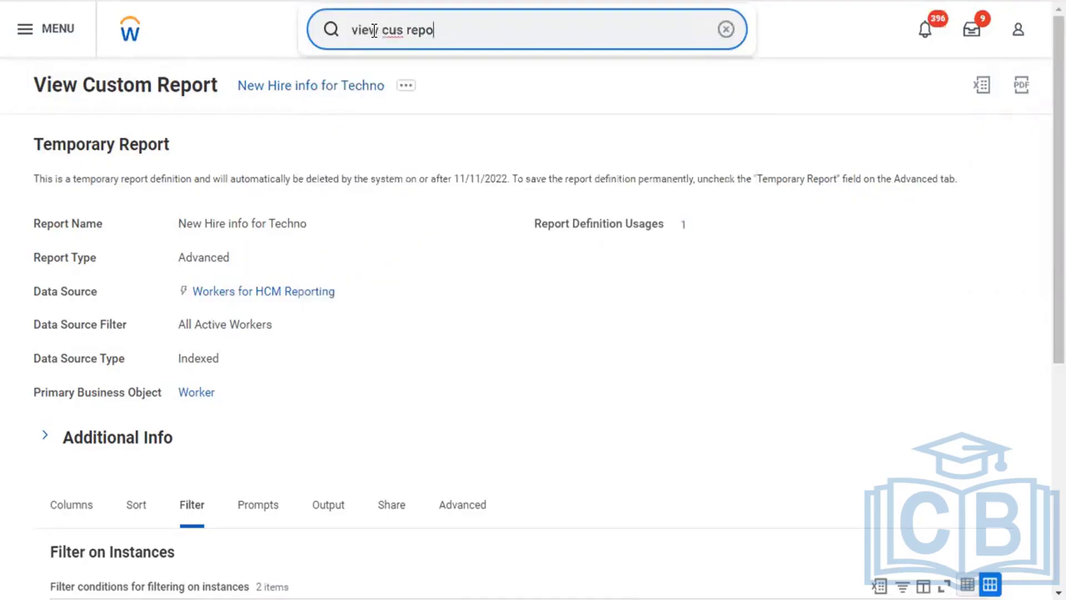
key("Down")
key("Return")
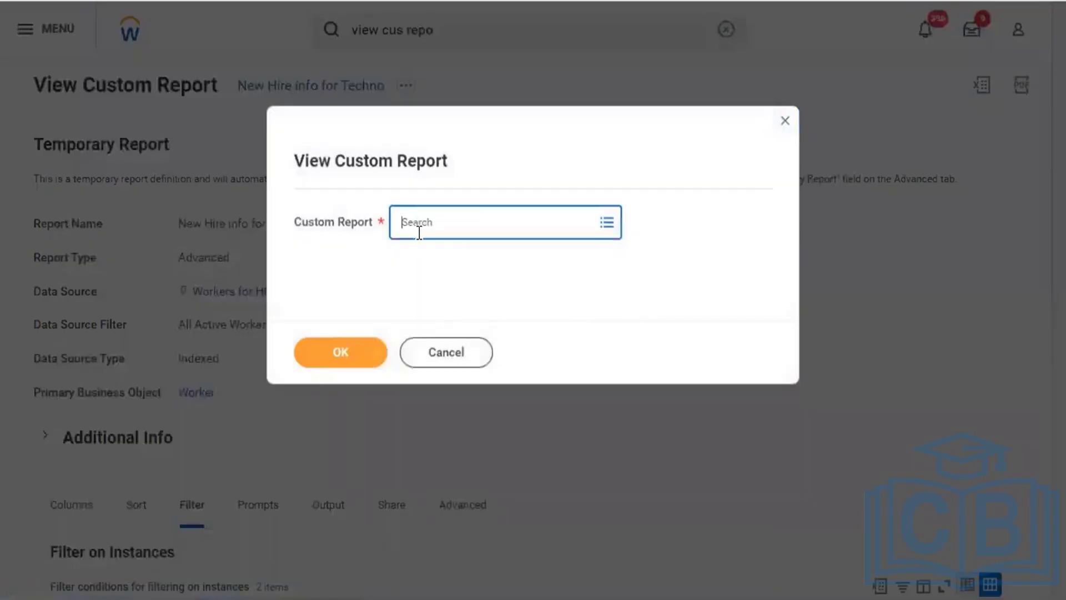
left_click(417, 231)
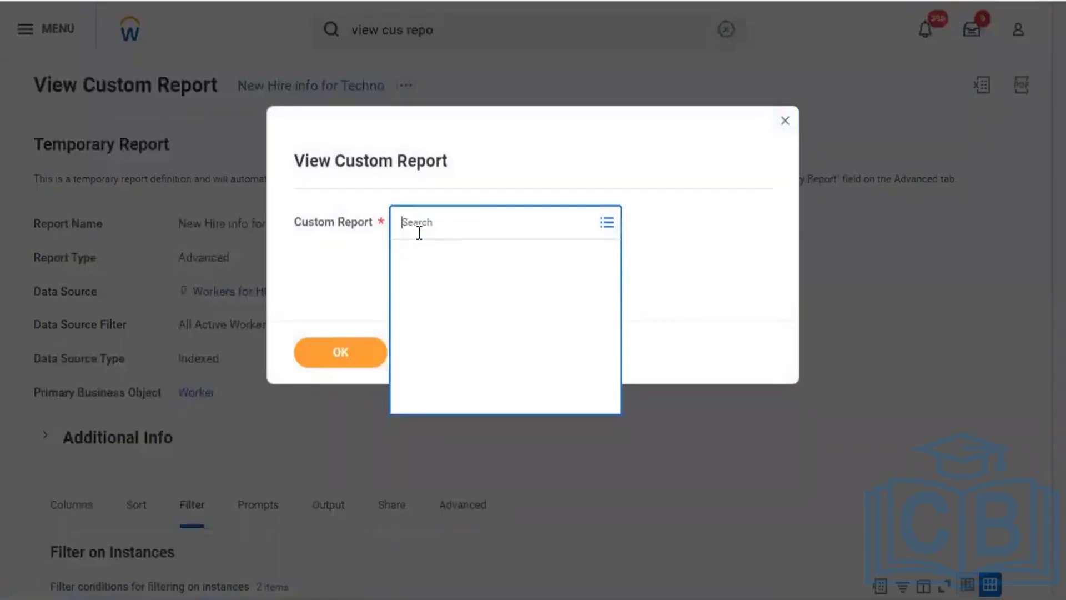
type("Personal Details")
key("Return")
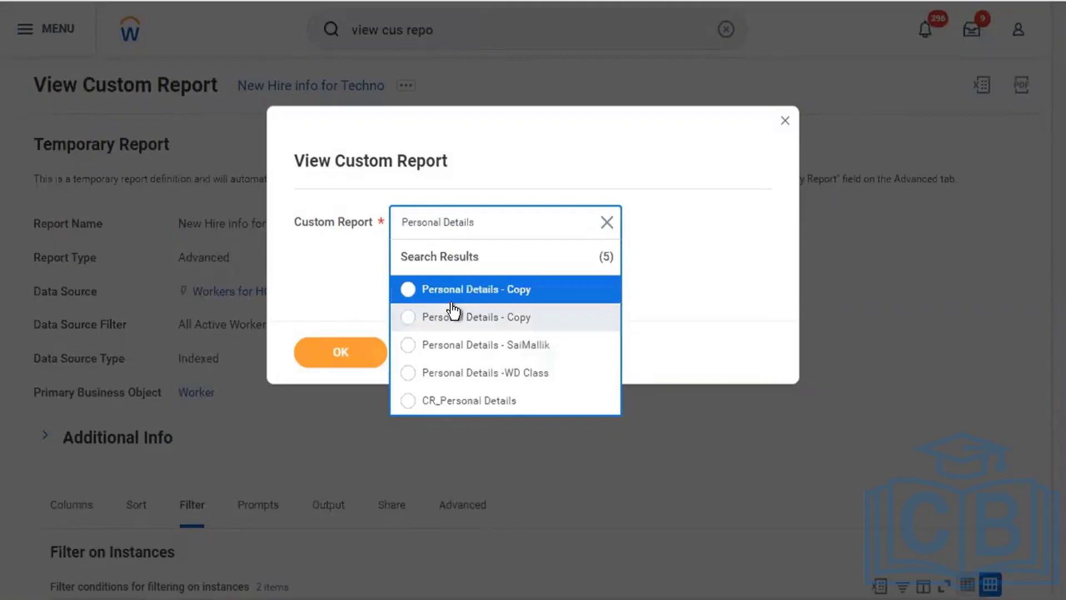
left_click(785, 122)
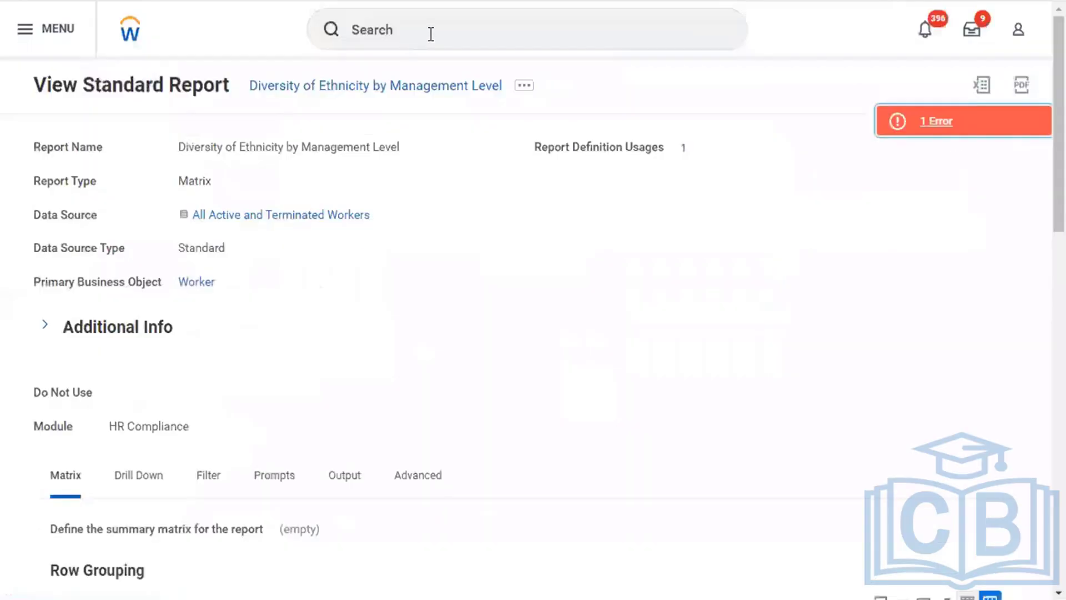
Run the Workday Standard Reports report for the Personal Data report category
left_click(430, 34)
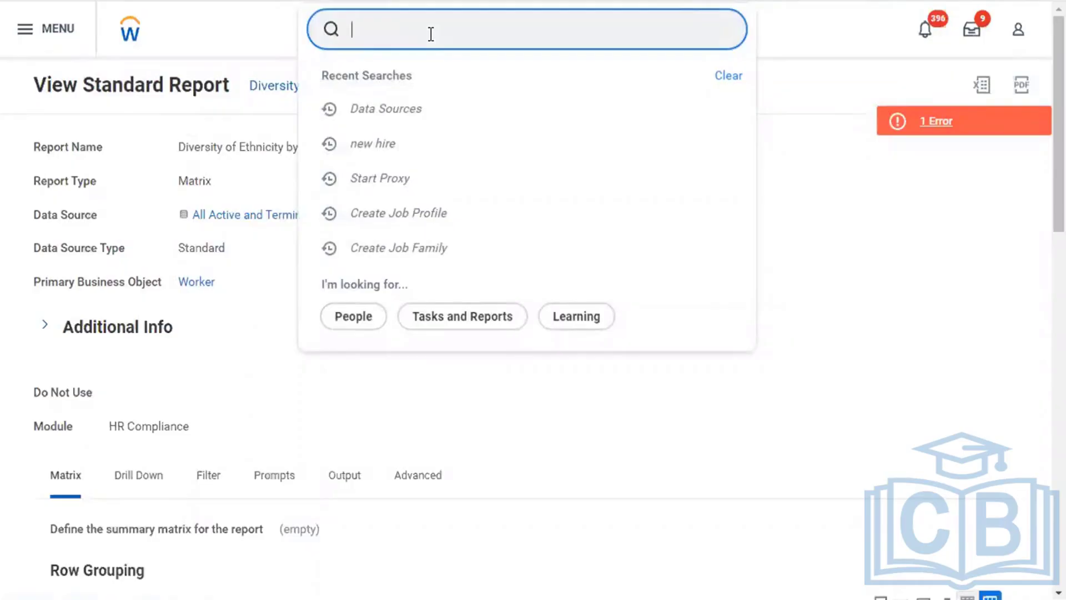
type("work stan repo")
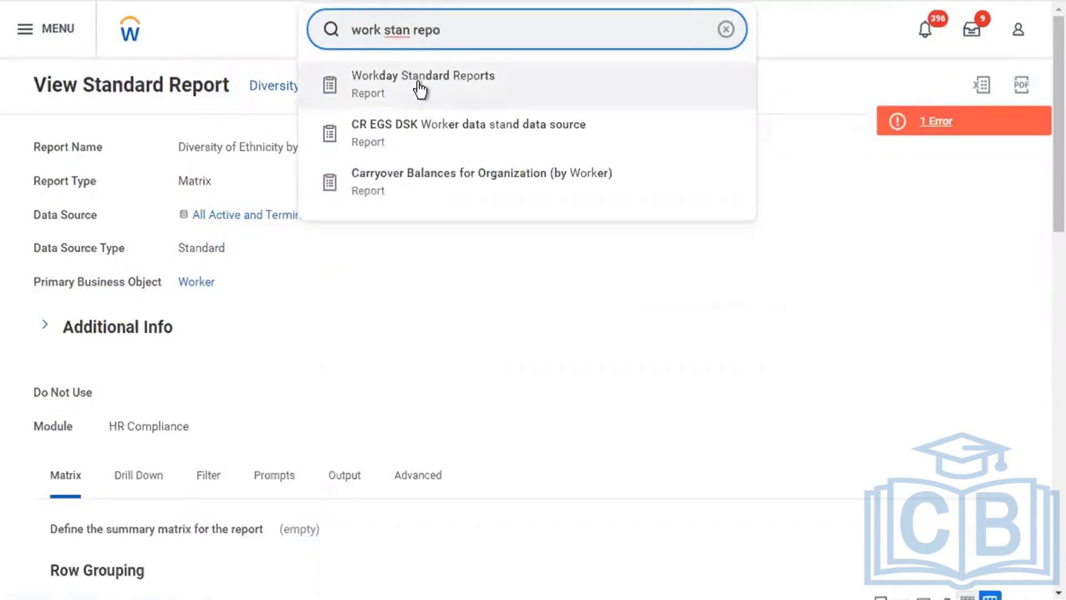
left_click(418, 83)
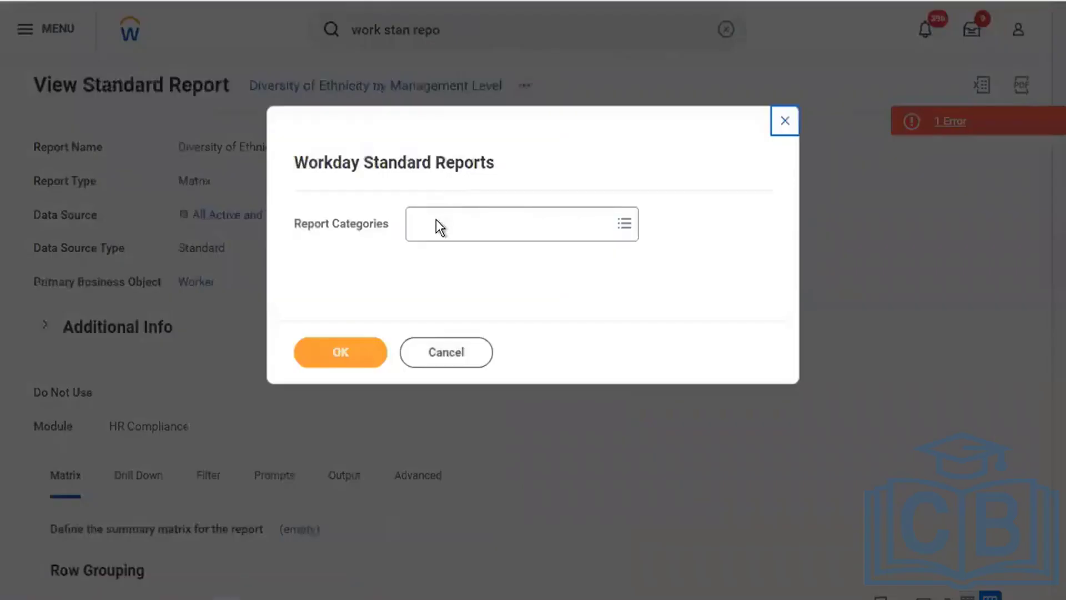
left_click(436, 221)
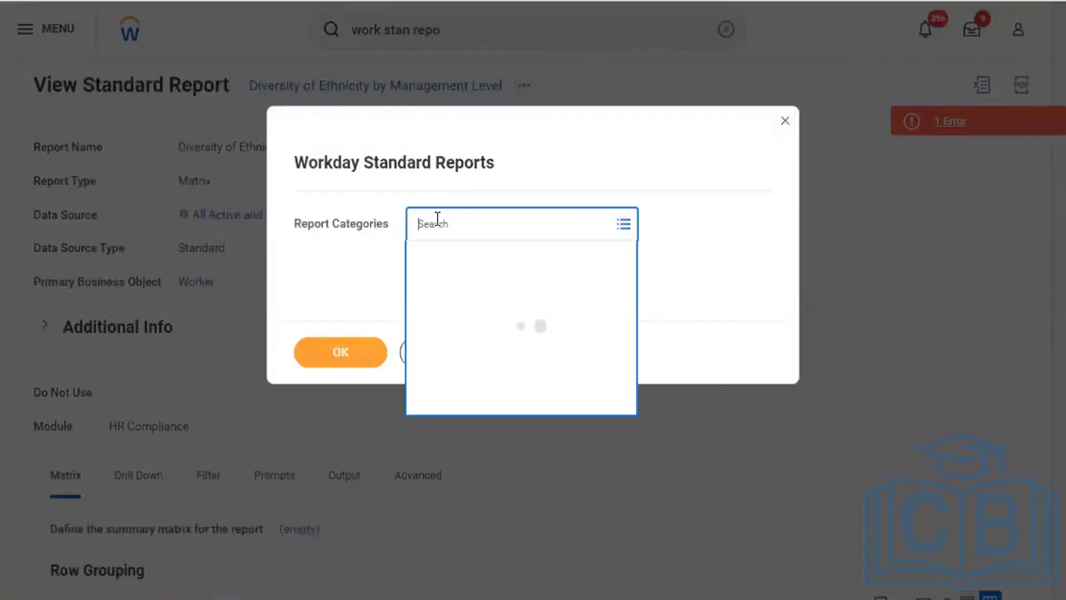
type("personal")
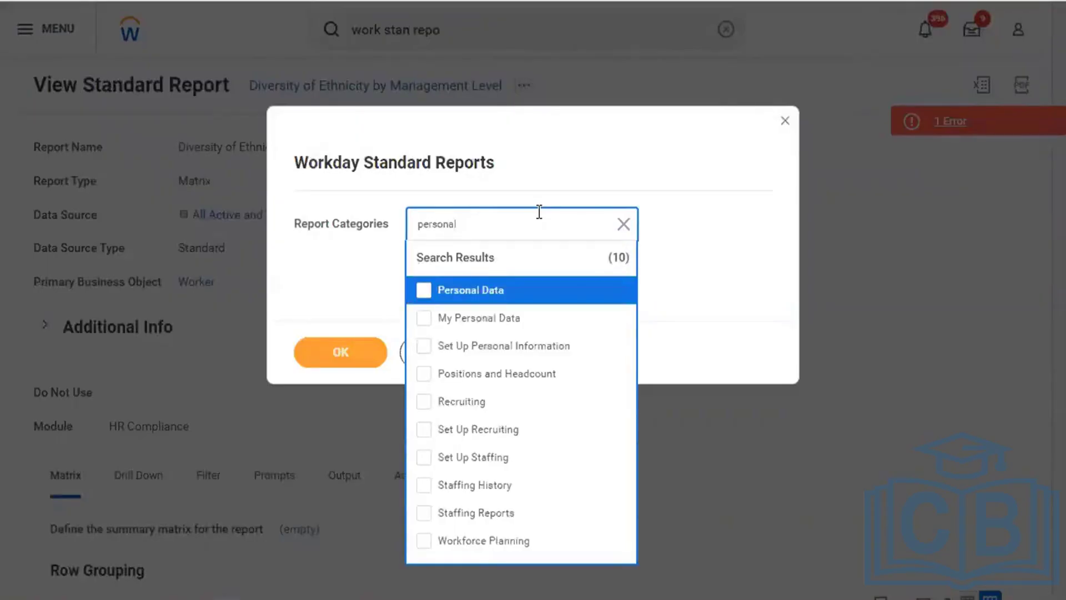
left_click(509, 302)
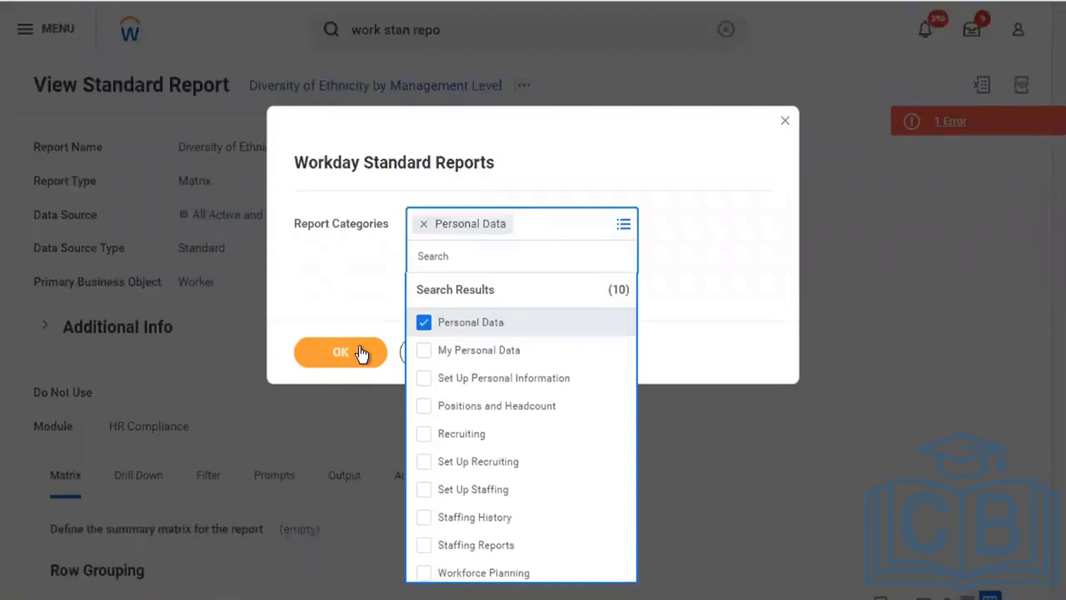
left_click(361, 353)
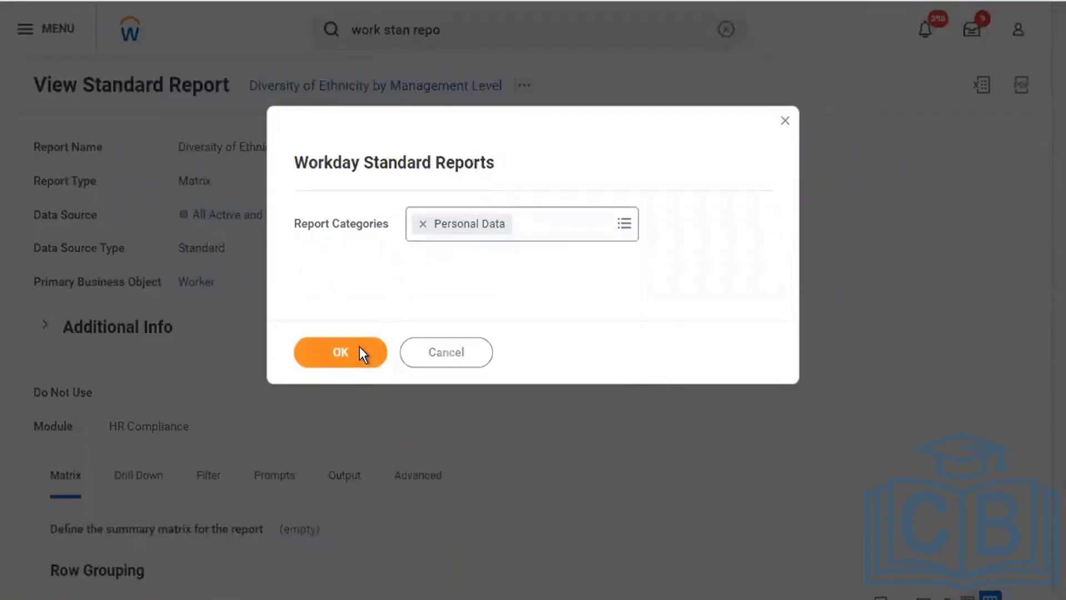
left_click(354, 361)
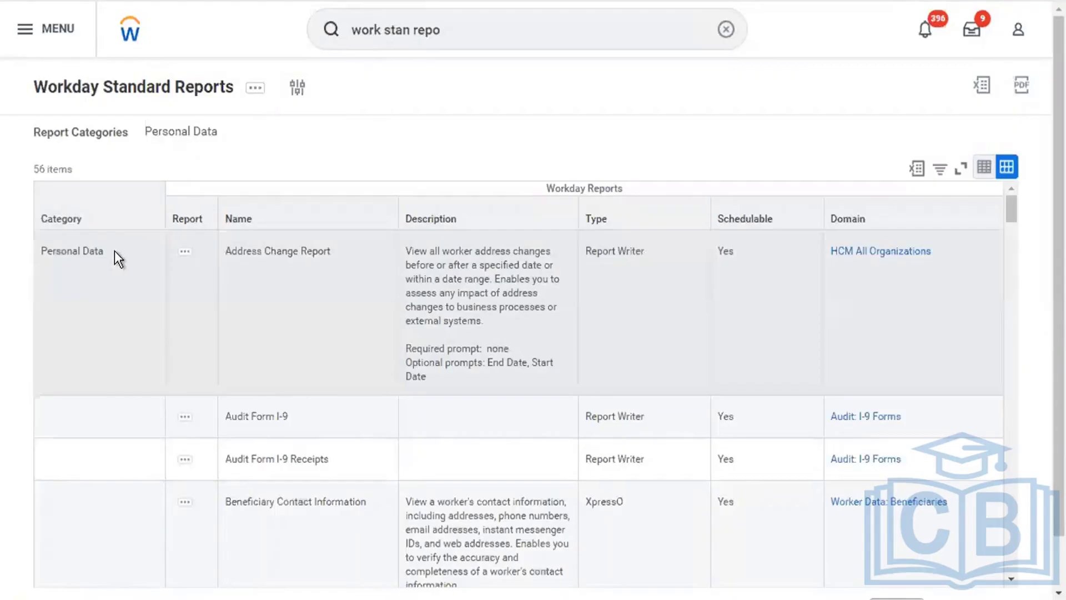
Look through the Personal Data standard reports list for the Personal Details report
scroll(324, 453, "down", 3)
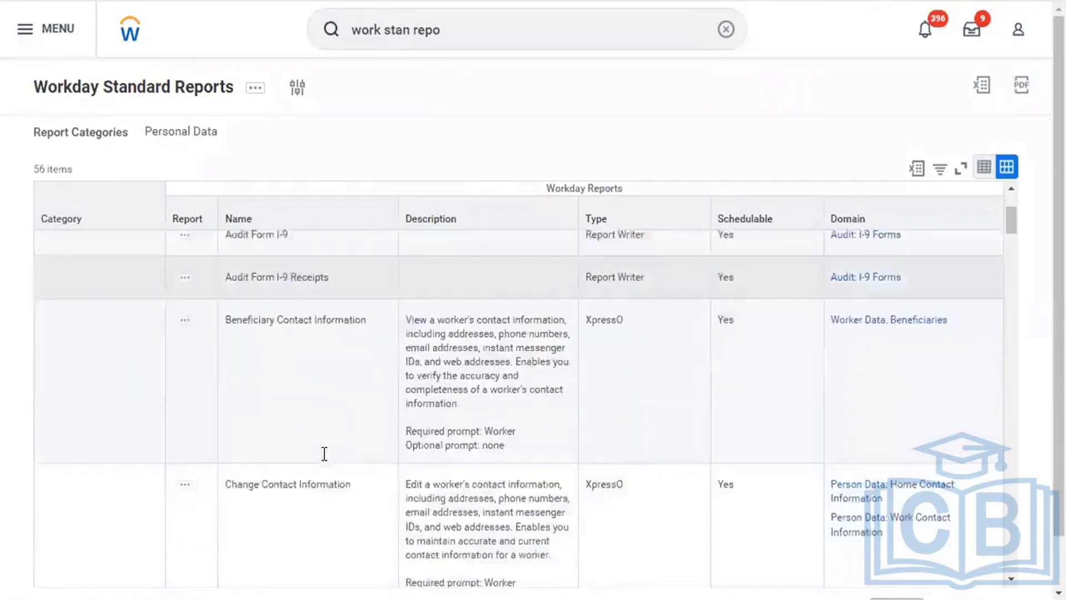
scroll(325, 454, "down", 8)
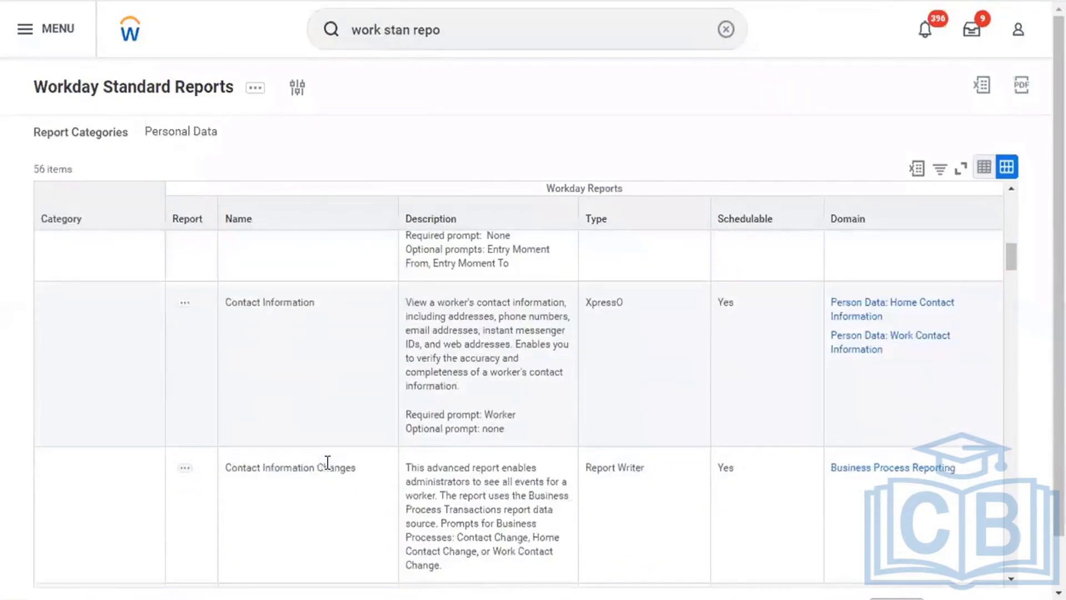
scroll(328, 462, "down", 10)
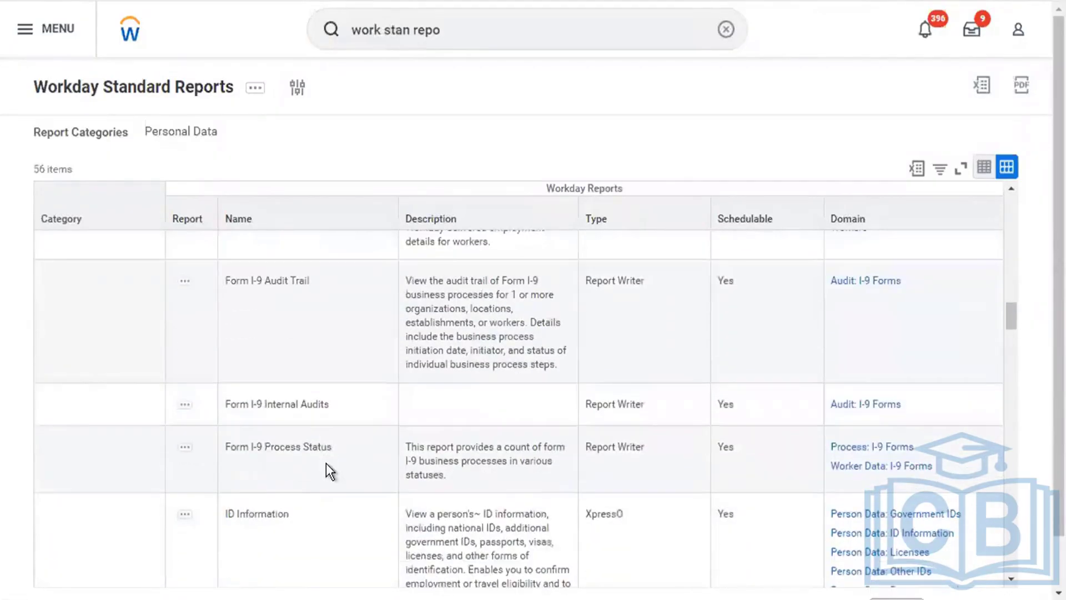
scroll(326, 464, "down", 3)
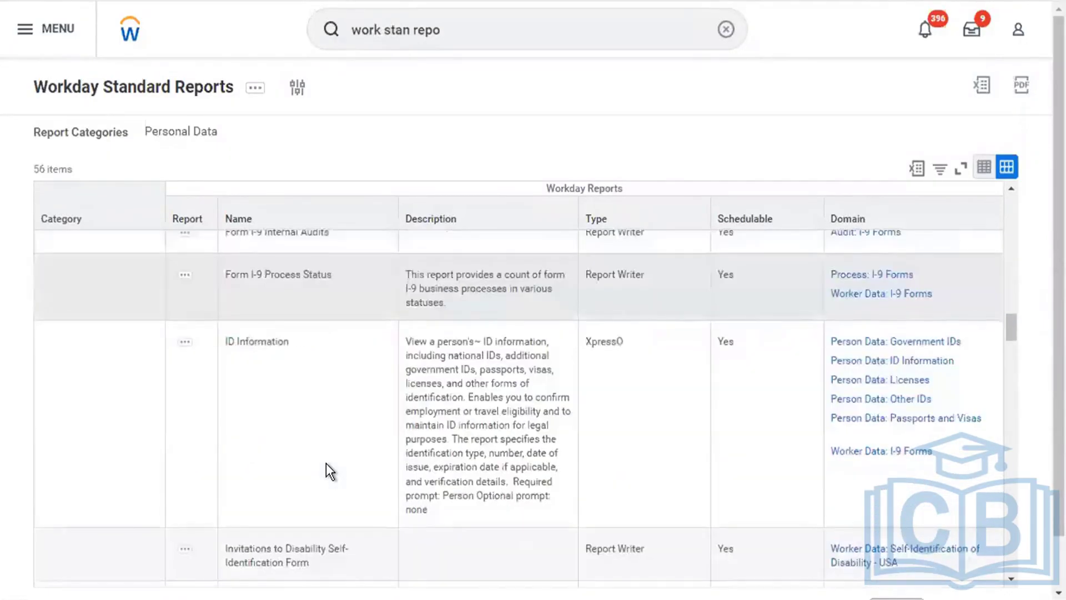
scroll(326, 464, "down", 5)
scroll(326, 464, "down", 5)
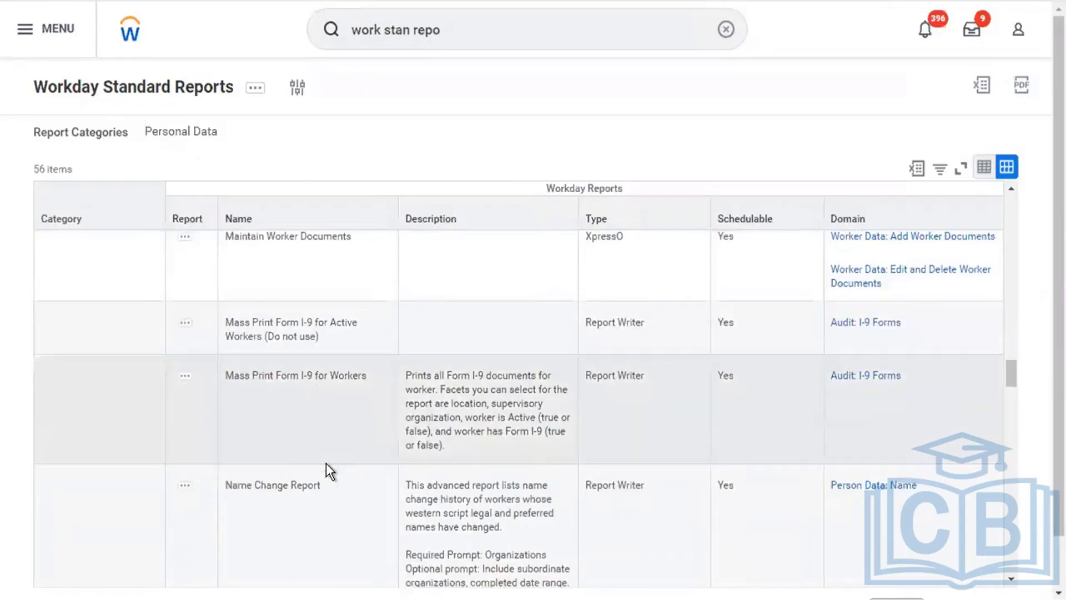
scroll(326, 464, "down", 3)
scroll(325, 463, "down", 3)
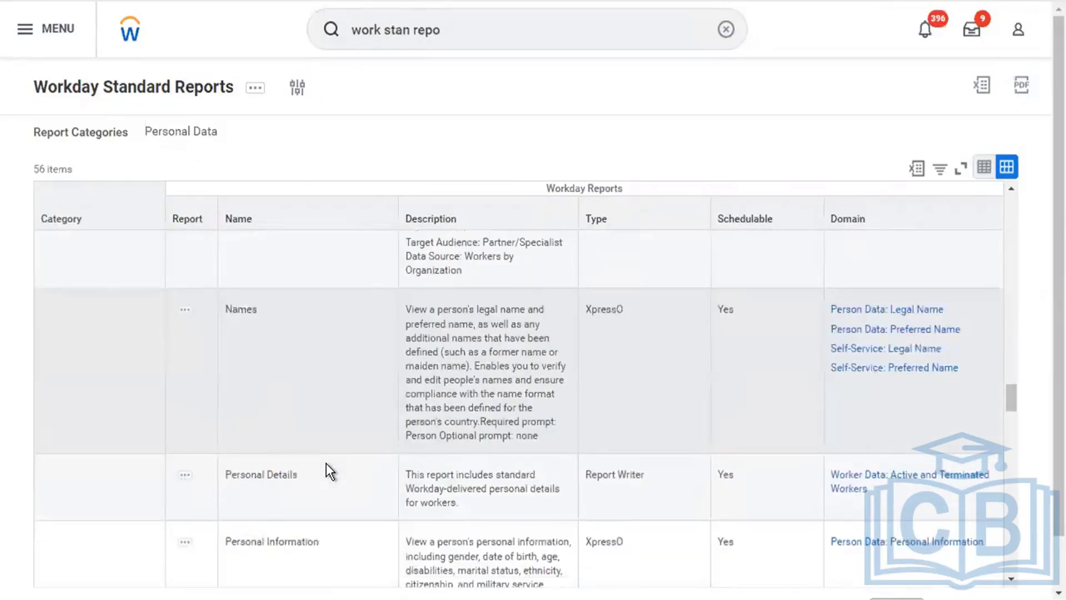
scroll(325, 461, "down", 4)
scroll(334, 357, "up", 1)
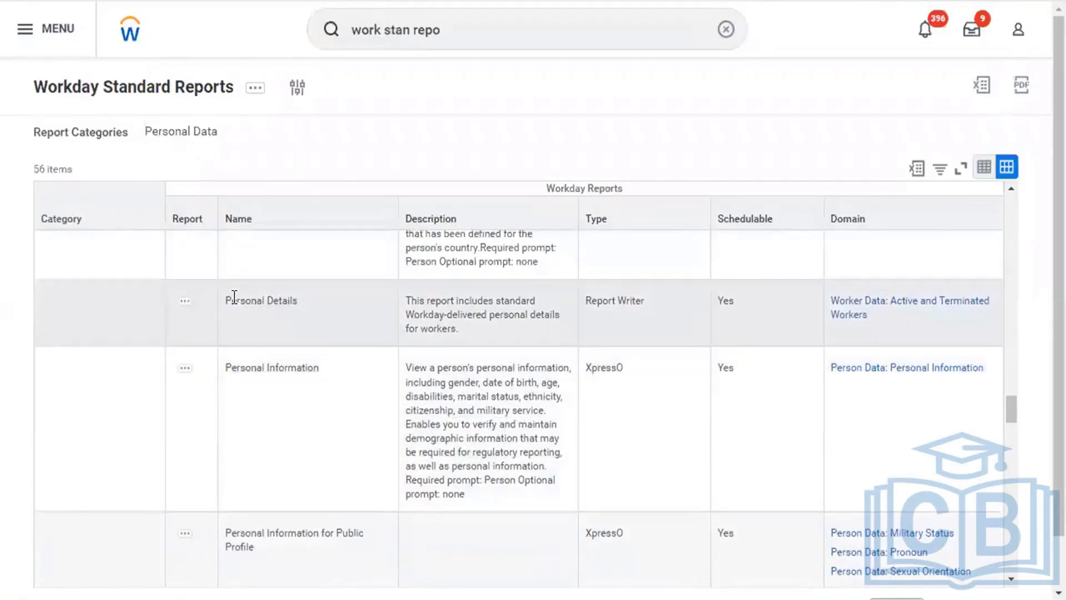
Highlight the Personal Details report name, inspect its related actions including Audits, and close them
left_click_drag(227, 300, 342, 309)
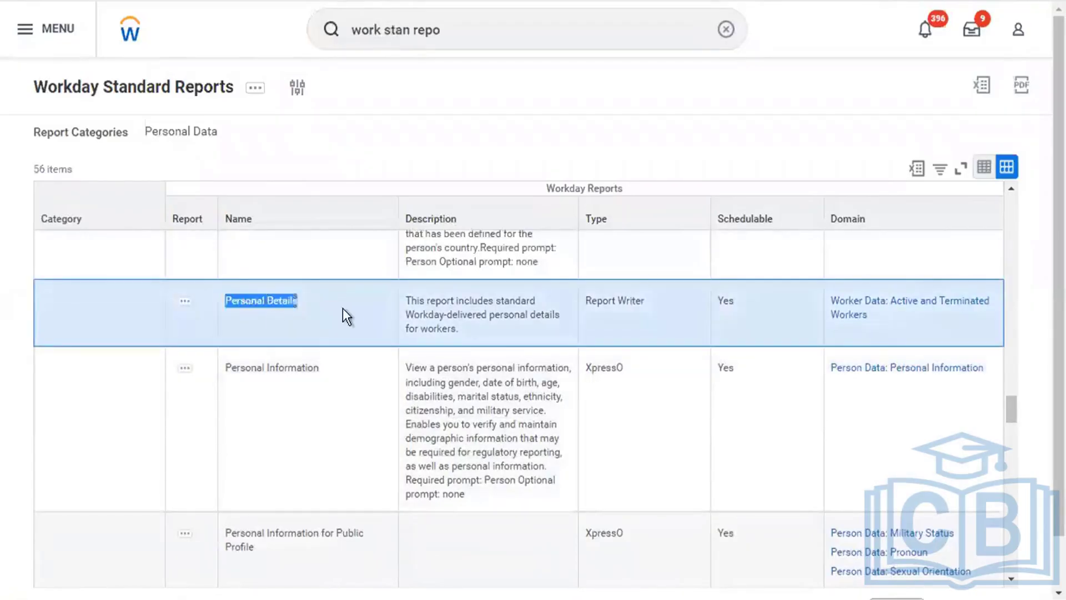
left_click(188, 300)
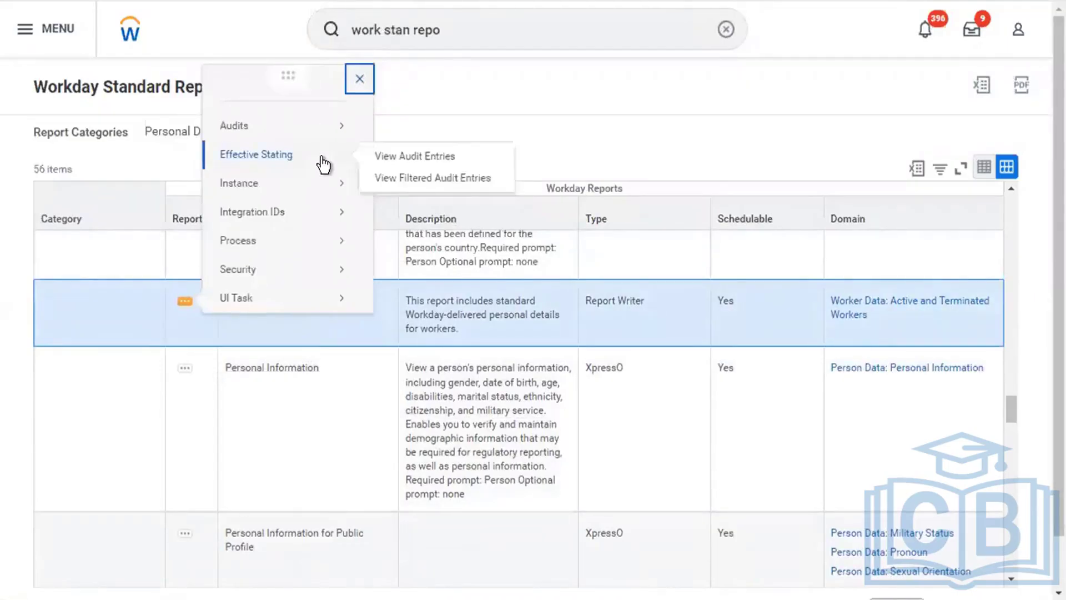
mouse_move(329, 135)
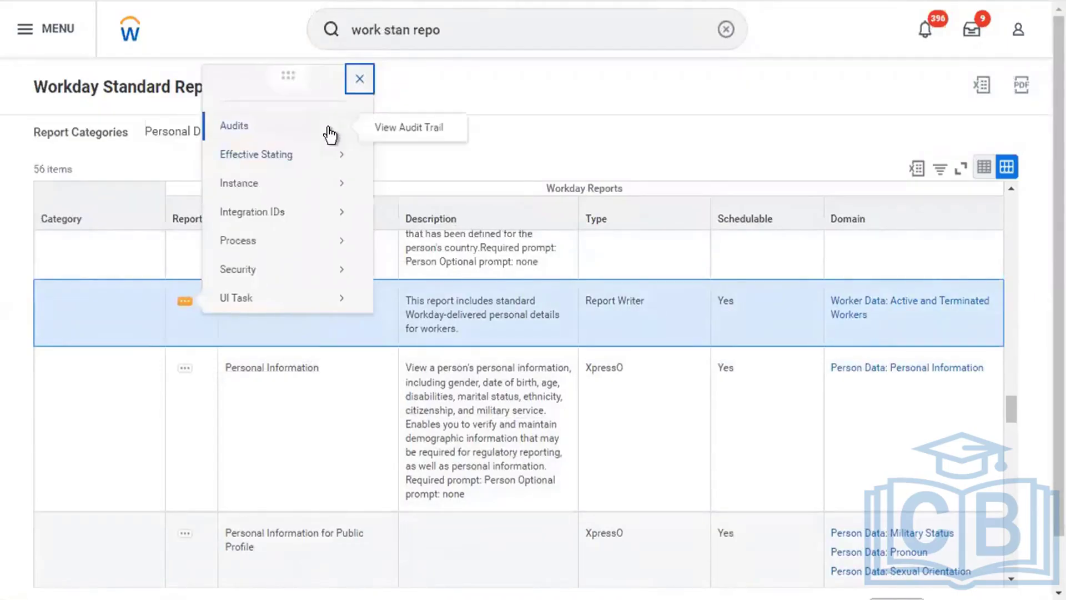
left_click(360, 78)
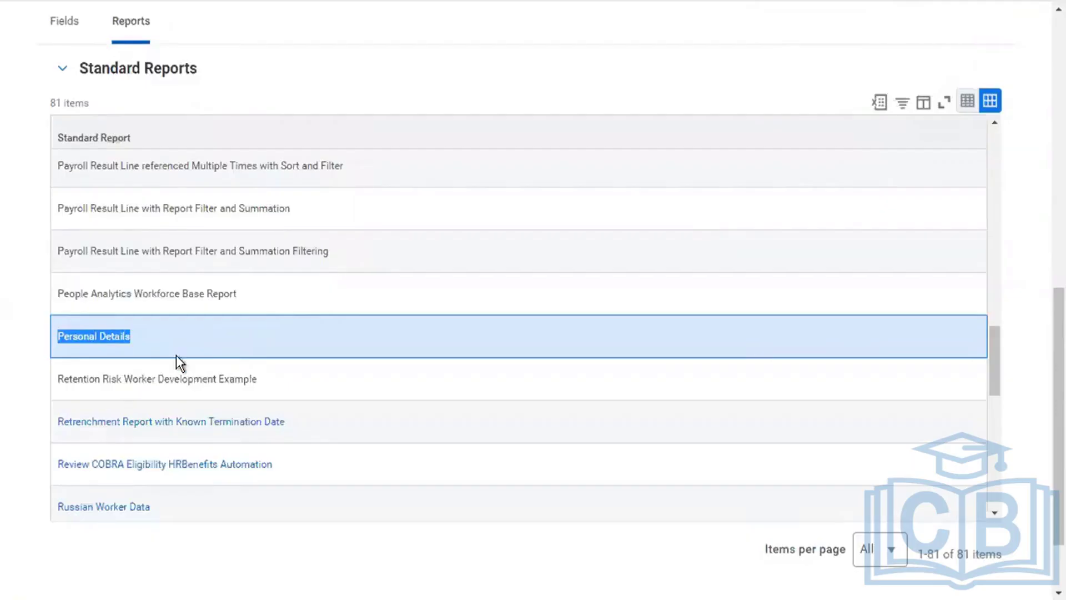
left_click(62, 65)
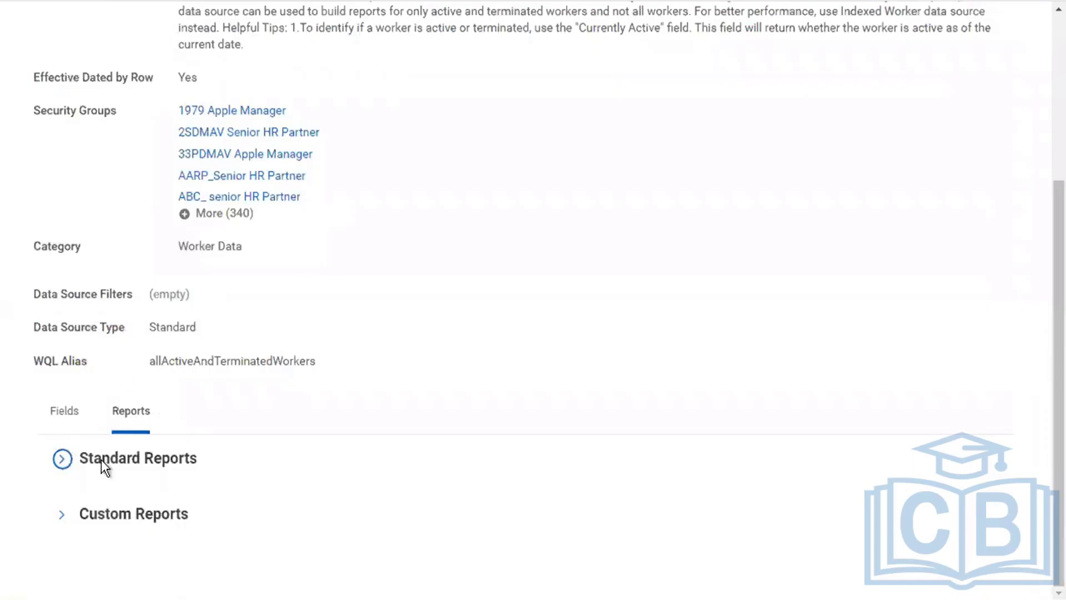
left_click(78, 506)
scroll(378, 391, "down", 5)
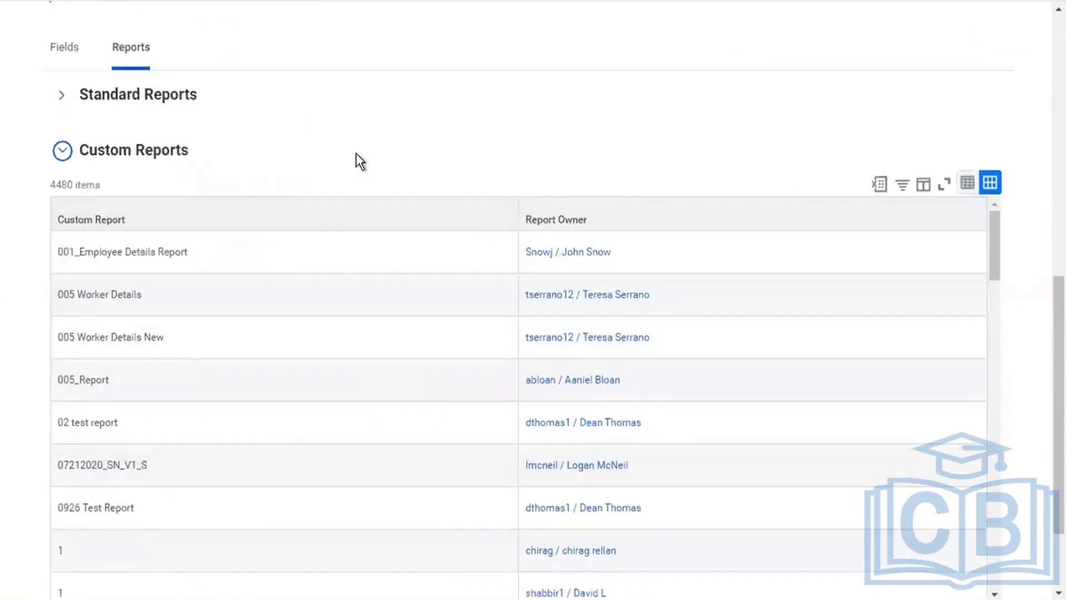
scroll(355, 153, "down", 2)
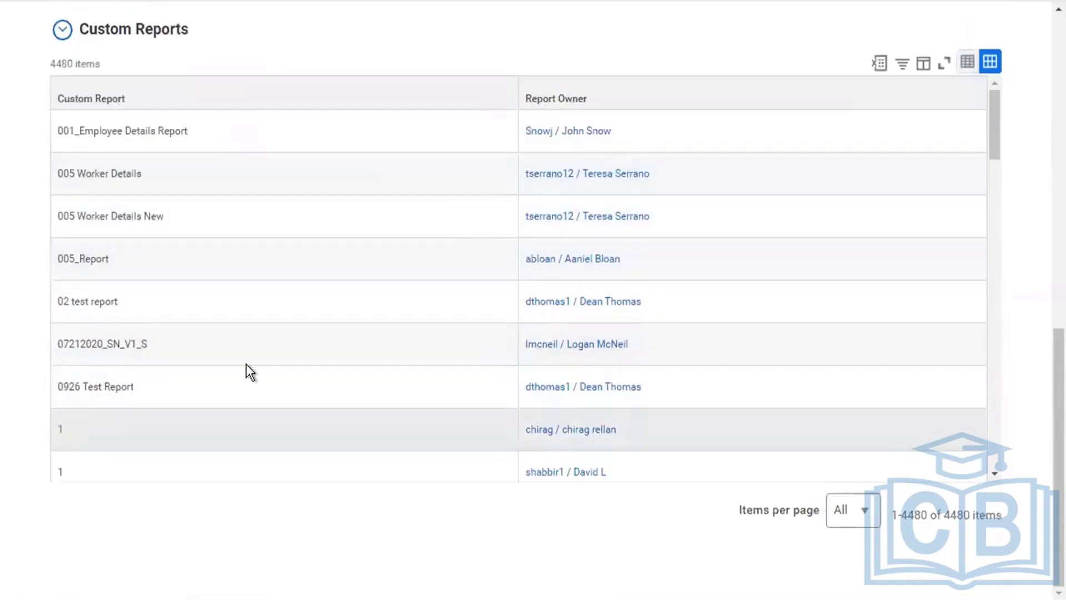
scroll(246, 366, "down", 7)
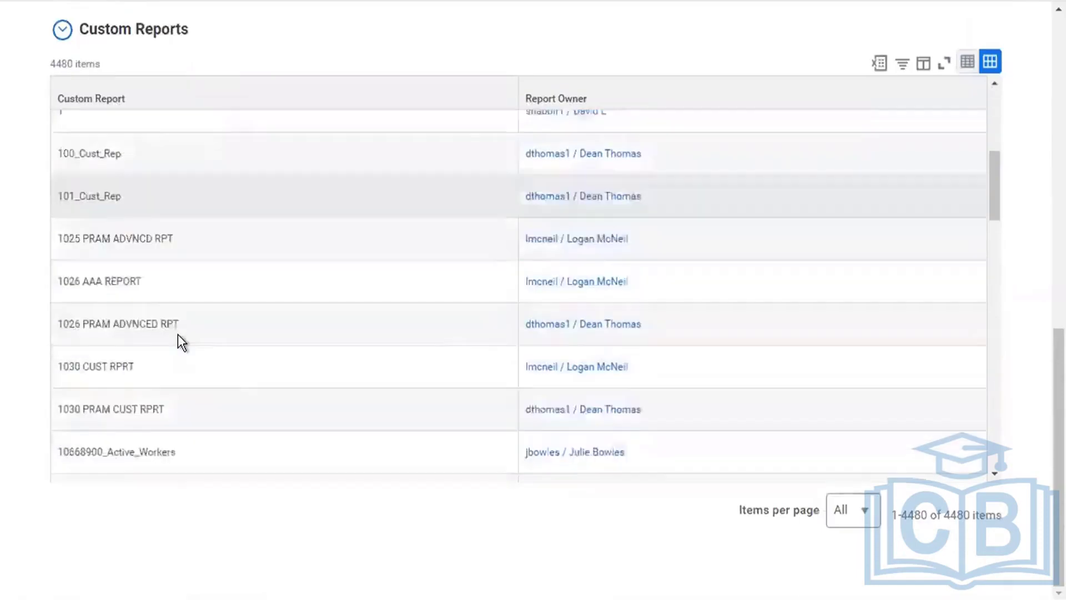
scroll(178, 336, "down", 5)
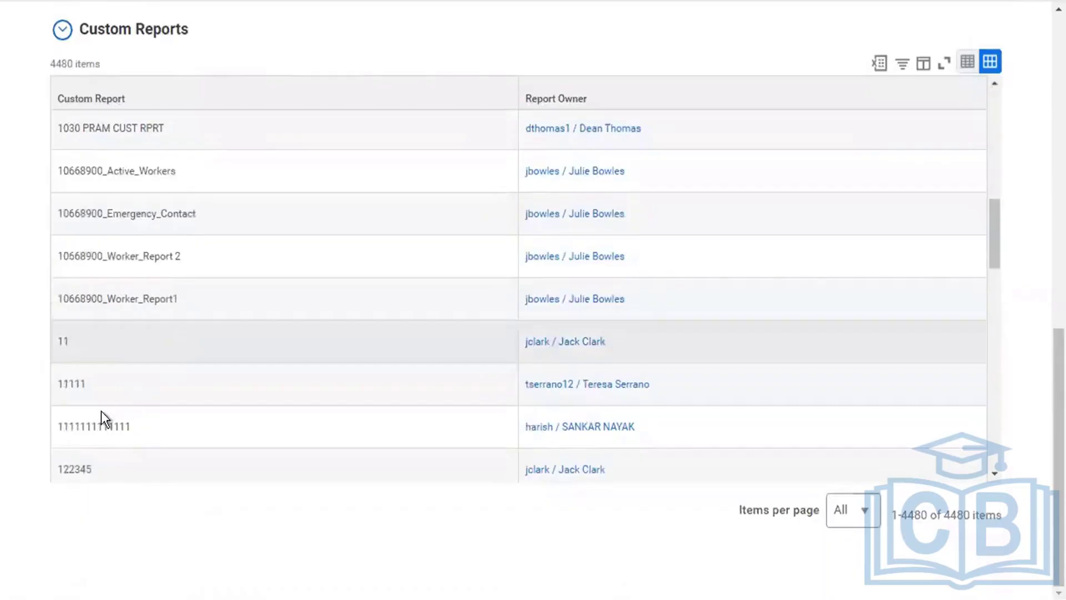
left_click_drag(64, 426, 146, 430)
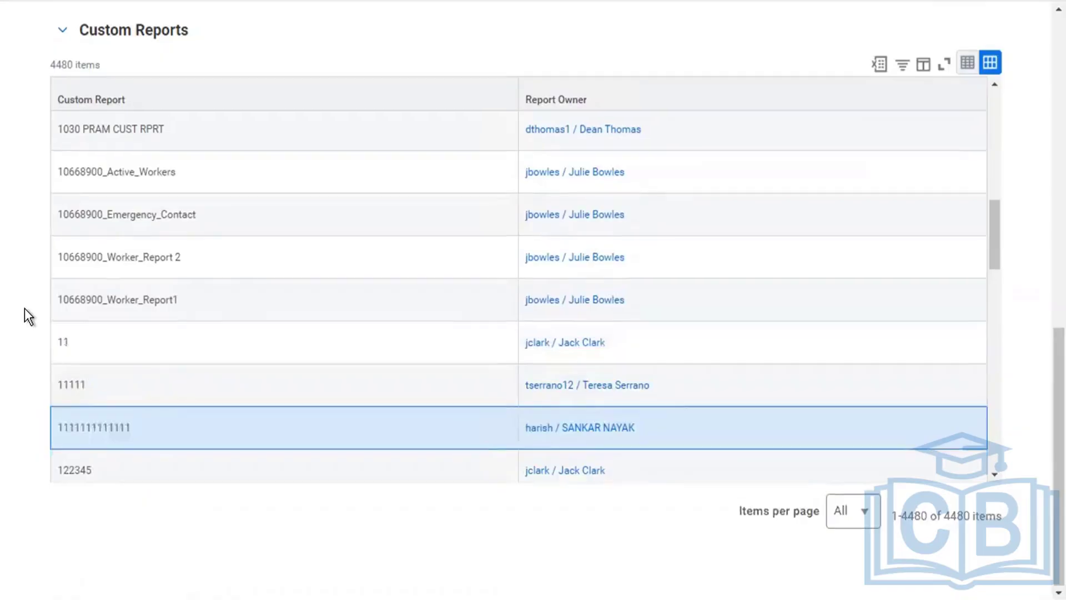
scroll(25, 309, "up", 6)
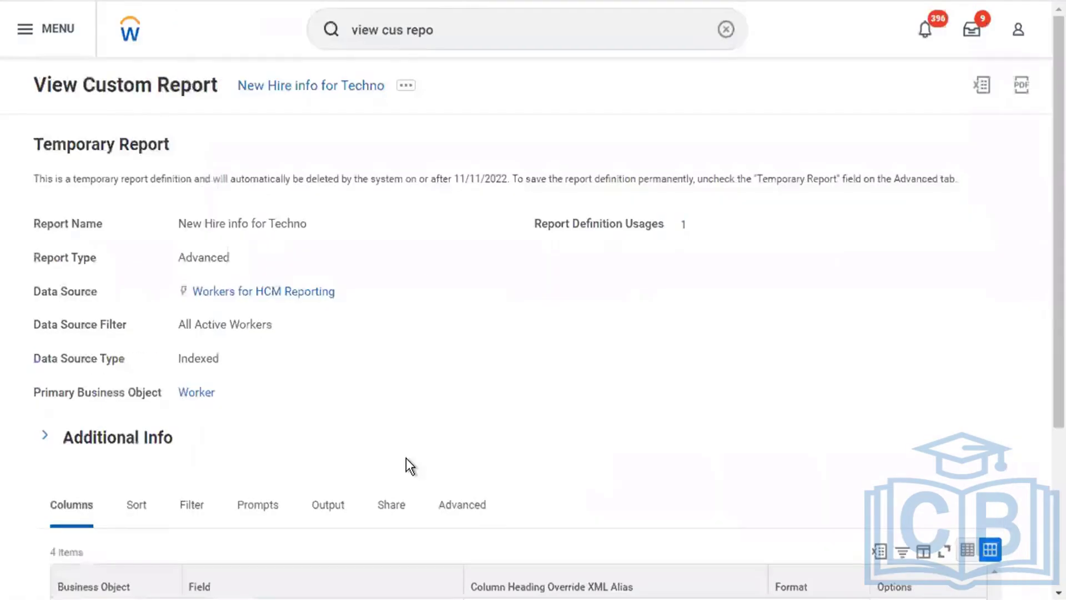
Review the filter conditions and prompt defaults of the New Hire info for Techno custom report
scroll(405, 458, "down", 4)
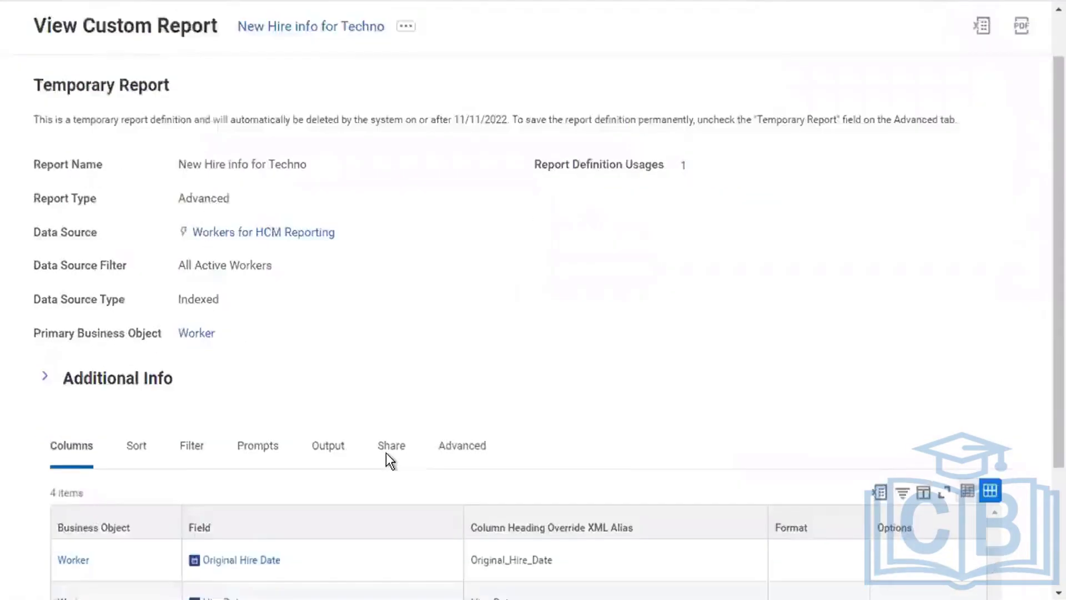
left_click(189, 278)
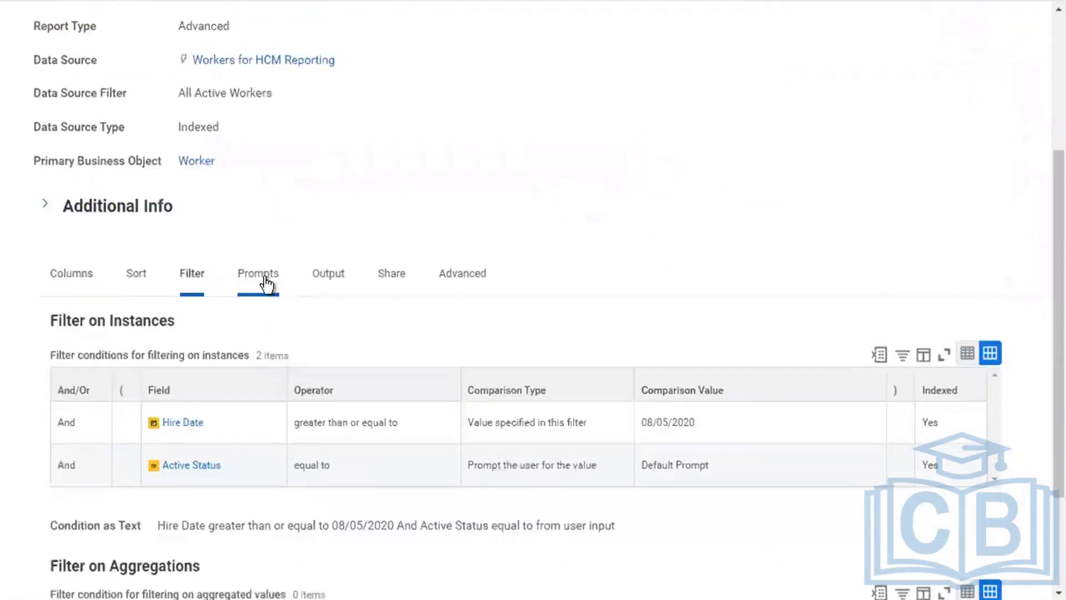
left_click(265, 281)
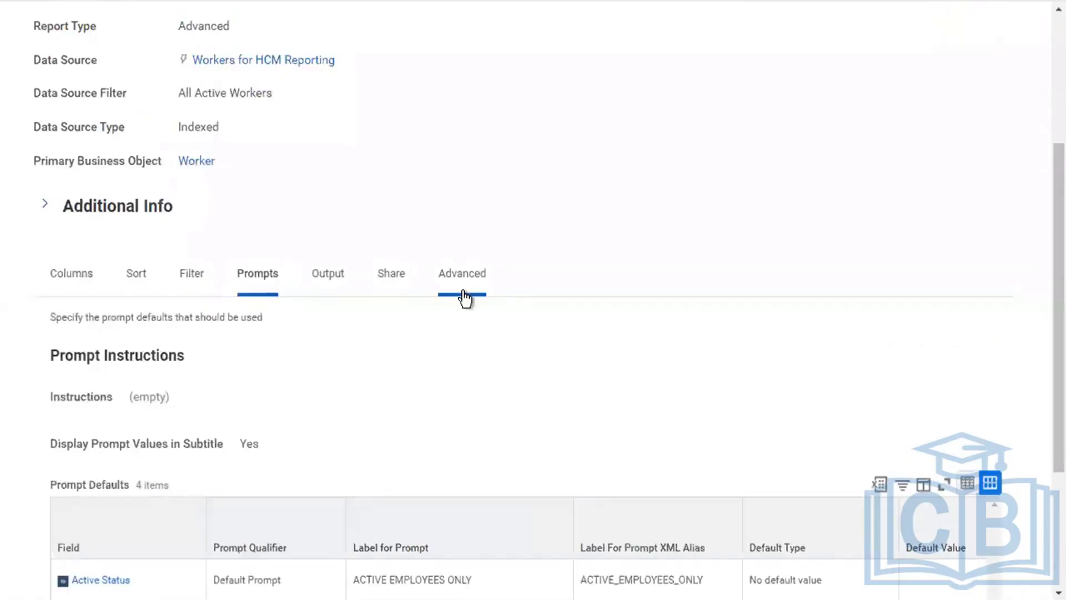
mouse_move(444, 594)
scroll(479, 178, "up", 5)
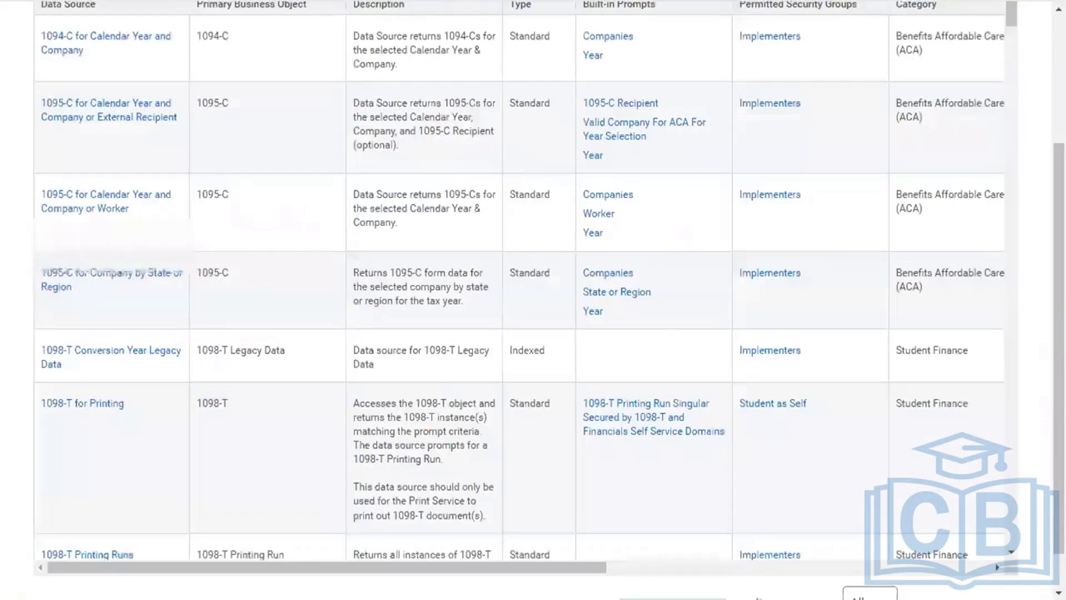
Collapse the custom reports of All Active and Terminated Workers and review the data source's details, highlighting the Primary Business Object label
scroll(188, 276, "up", 3)
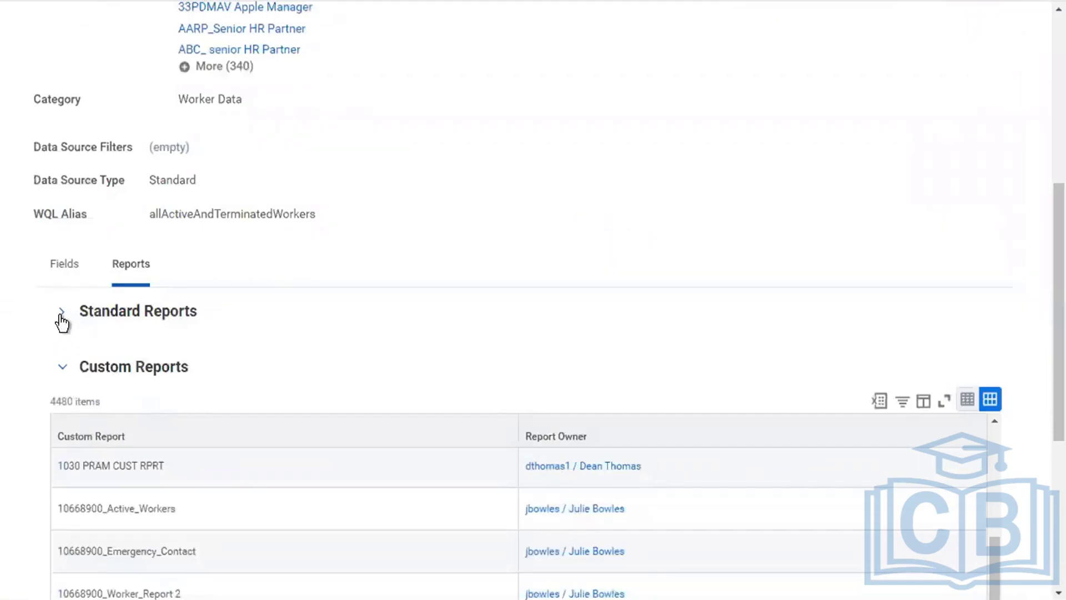
left_click(62, 367)
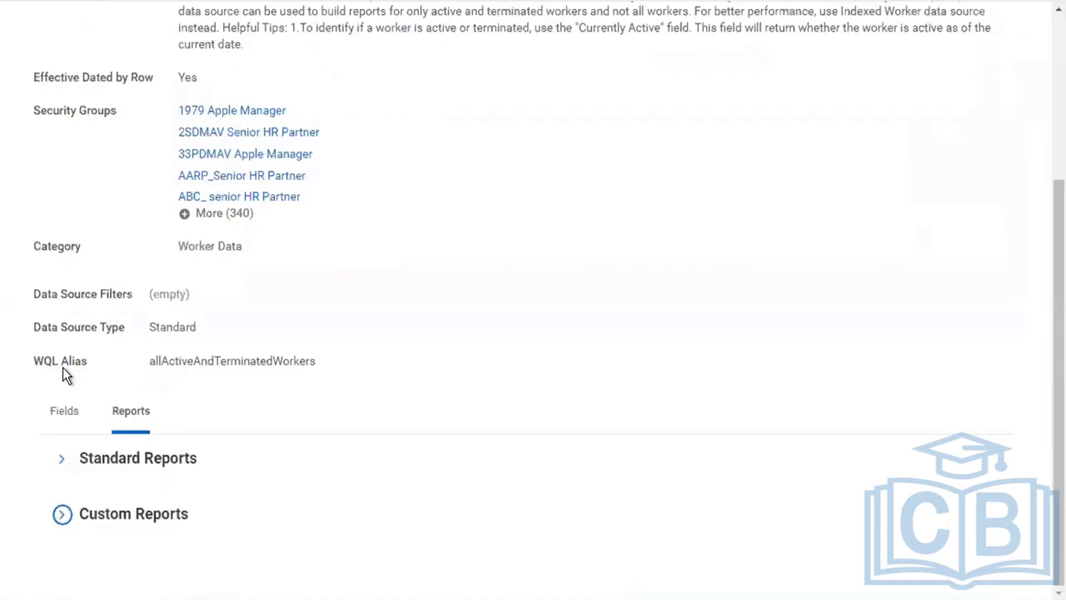
scroll(578, 348, "up", 2)
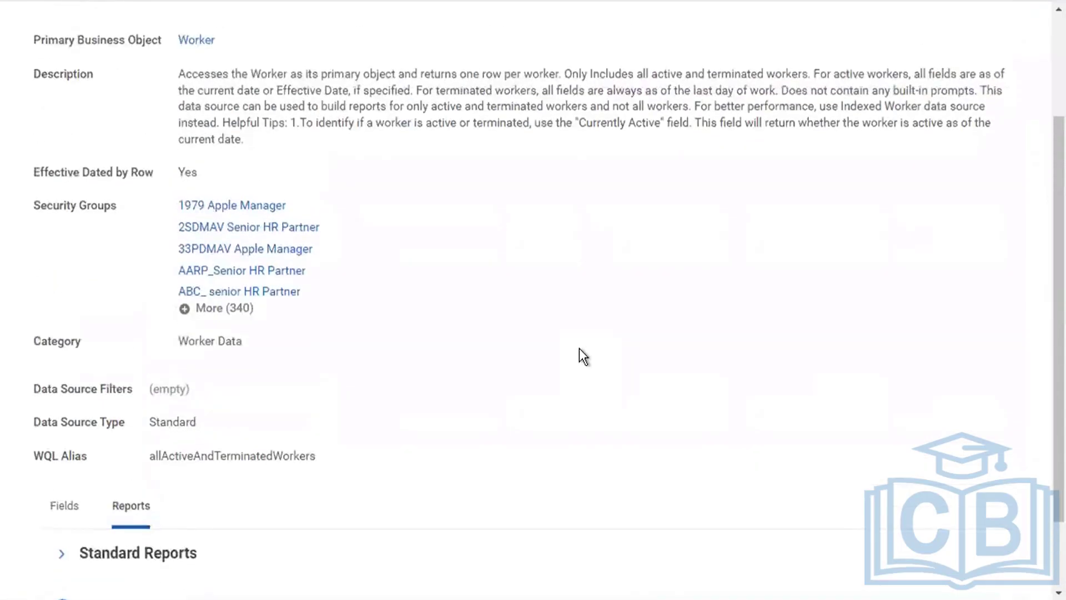
scroll(579, 348, "up", 3)
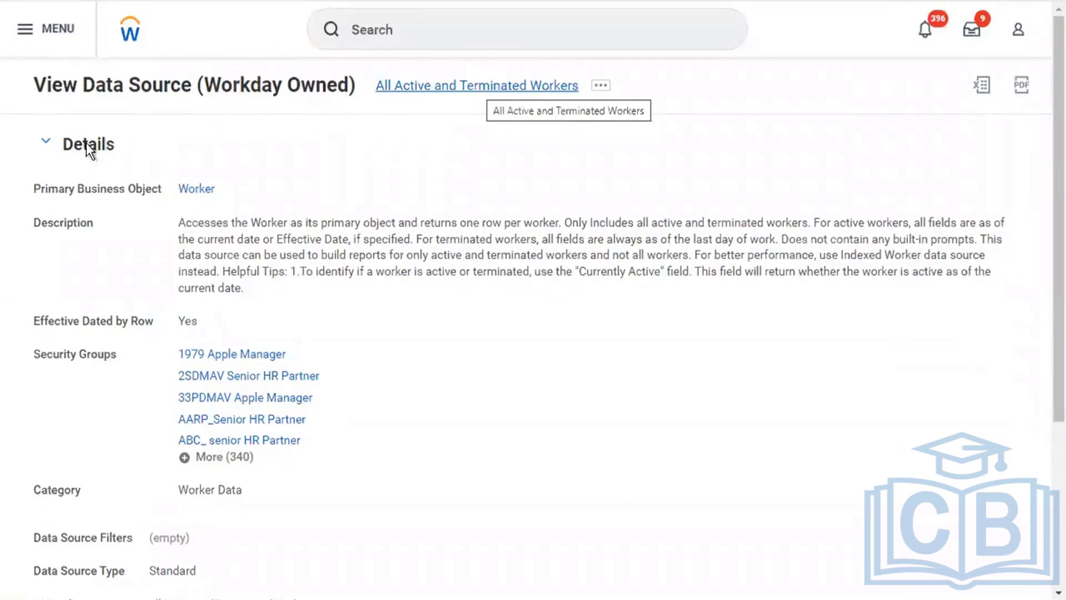
left_click_drag(32, 192, 132, 194)
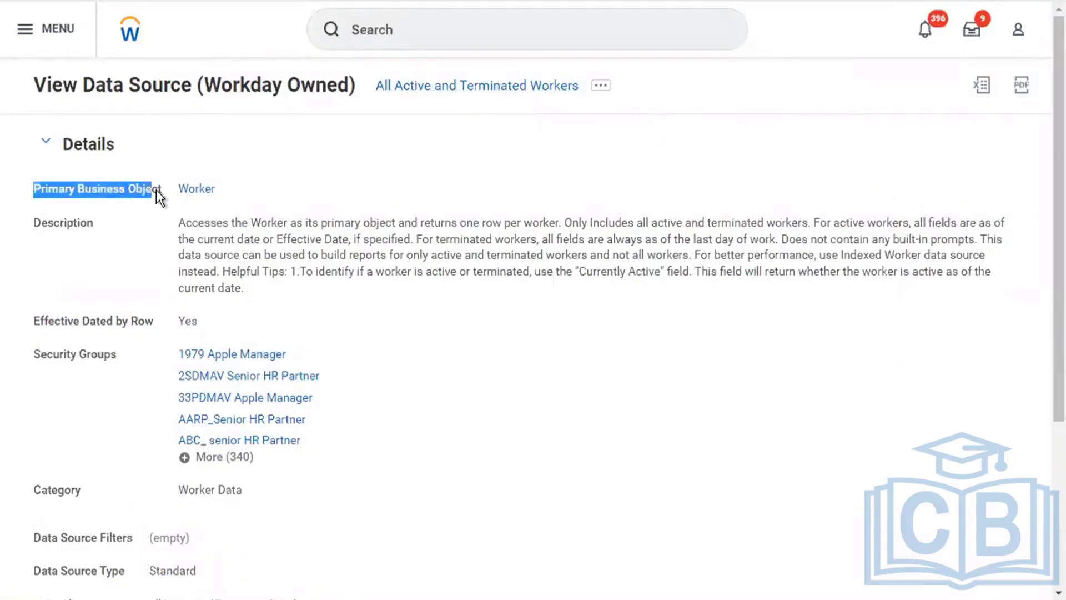
left_click(326, 201)
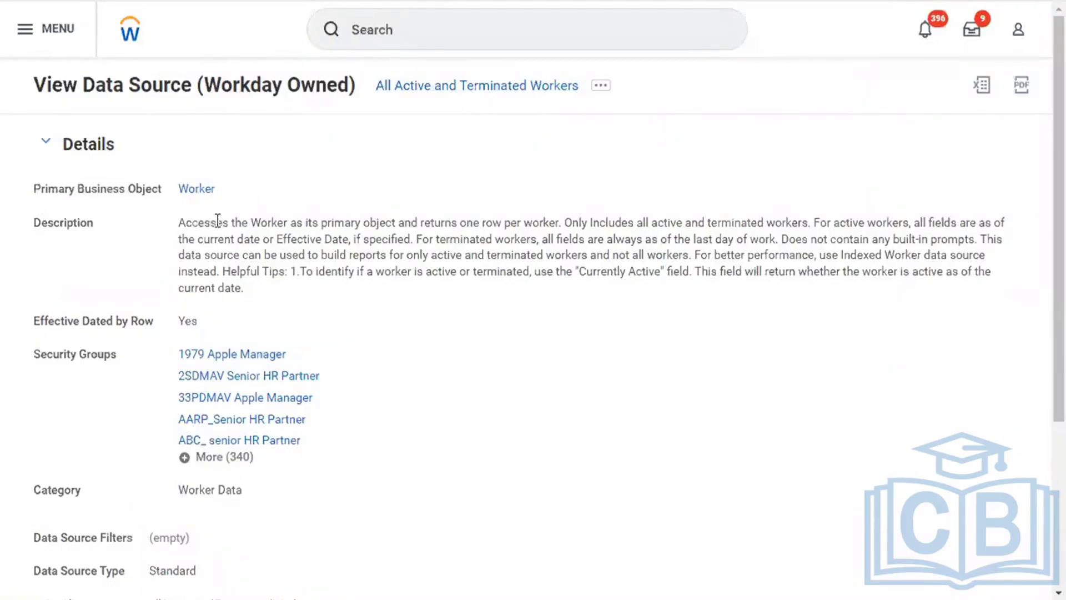
mouse_move(235, 187)
Return to the Data Sources list and choose Business Process Transactions as a filter value for the Data Source column
left_click(181, 0)
scroll(236, 495, "down", 10)
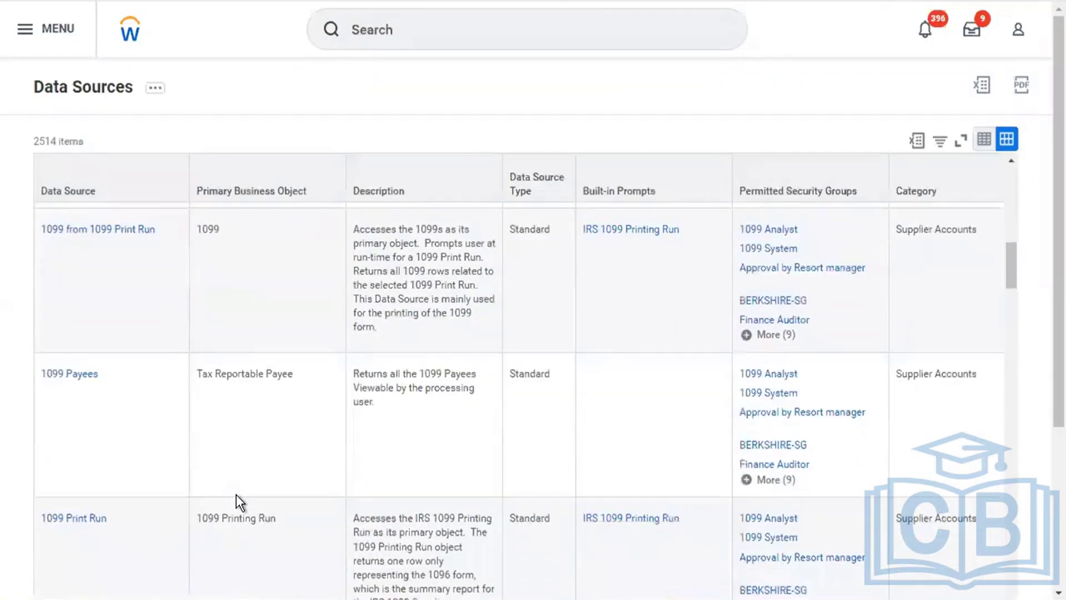
scroll(236, 494, "down", 15)
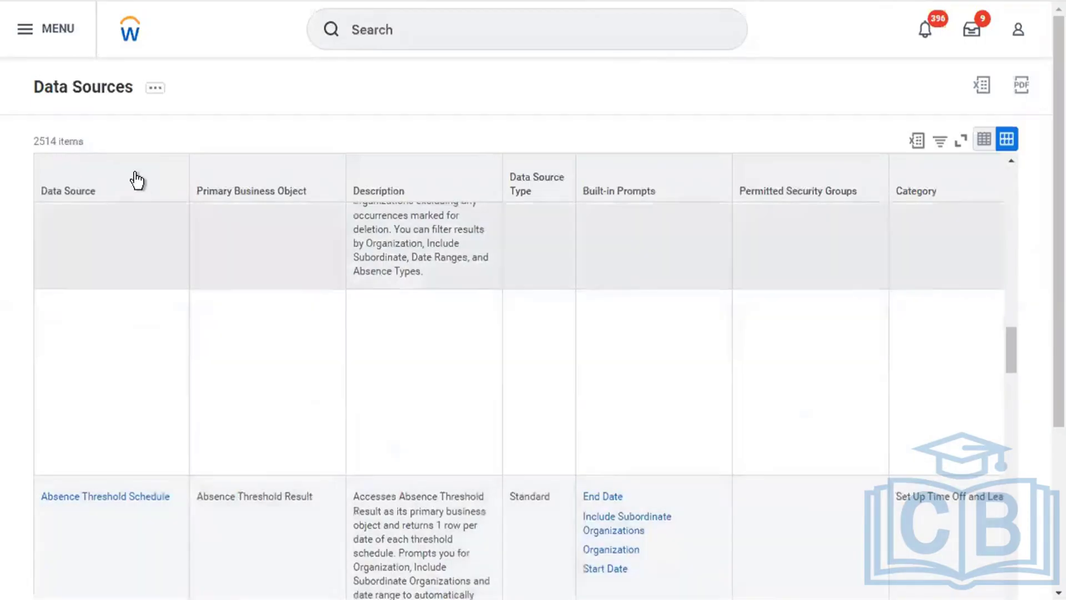
left_click(136, 180)
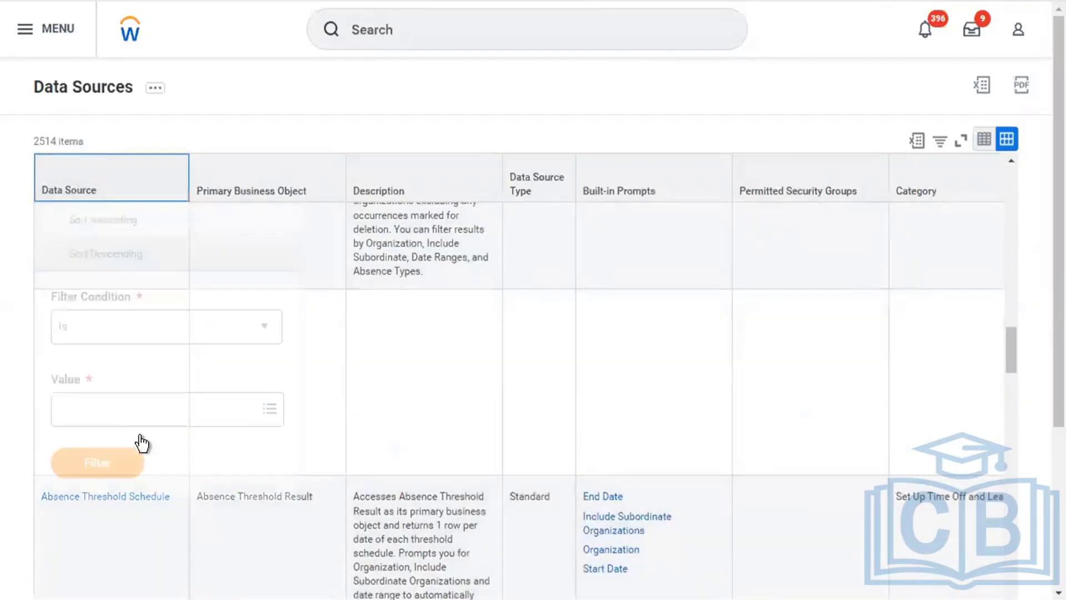
left_click(169, 413)
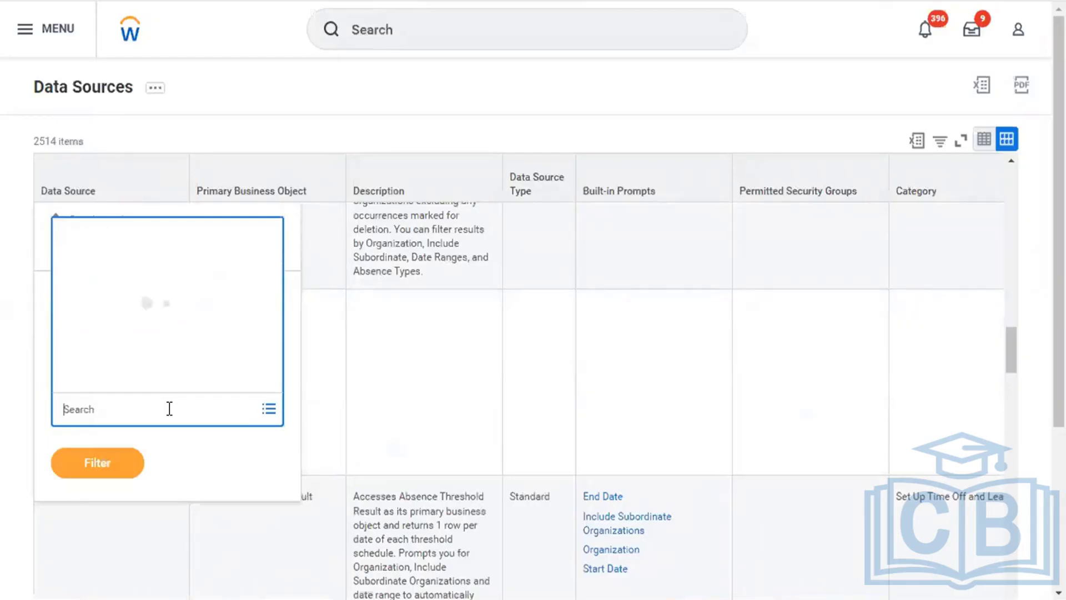
type("business proce tr")
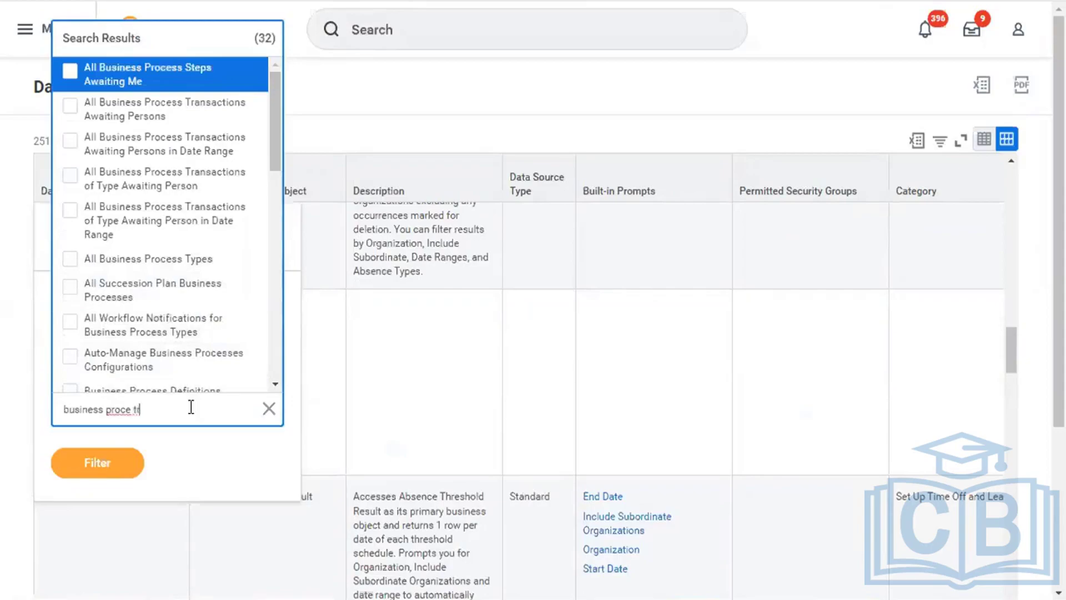
type("ans")
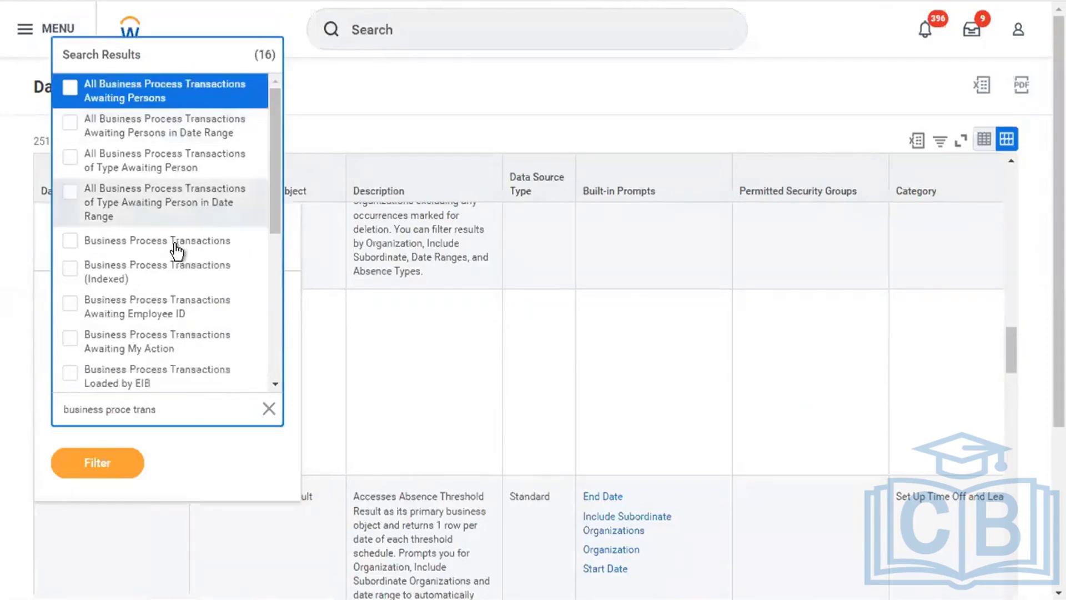
left_click(177, 251)
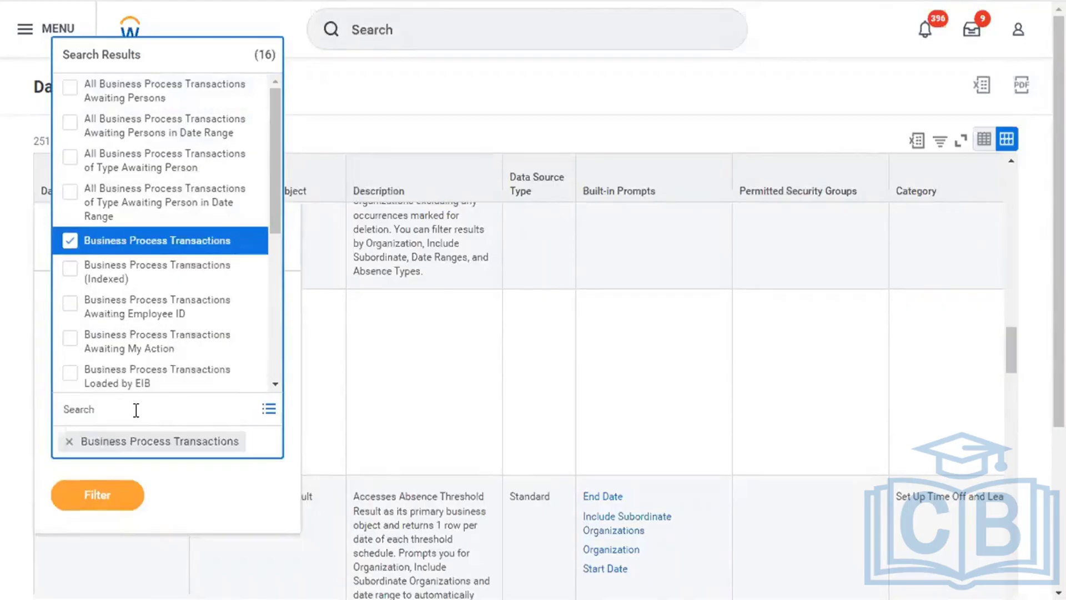
Add All Active and Terminated Workers to the Data Source filter values and apply the filter
type("all active and term")
left_click(165, 342)
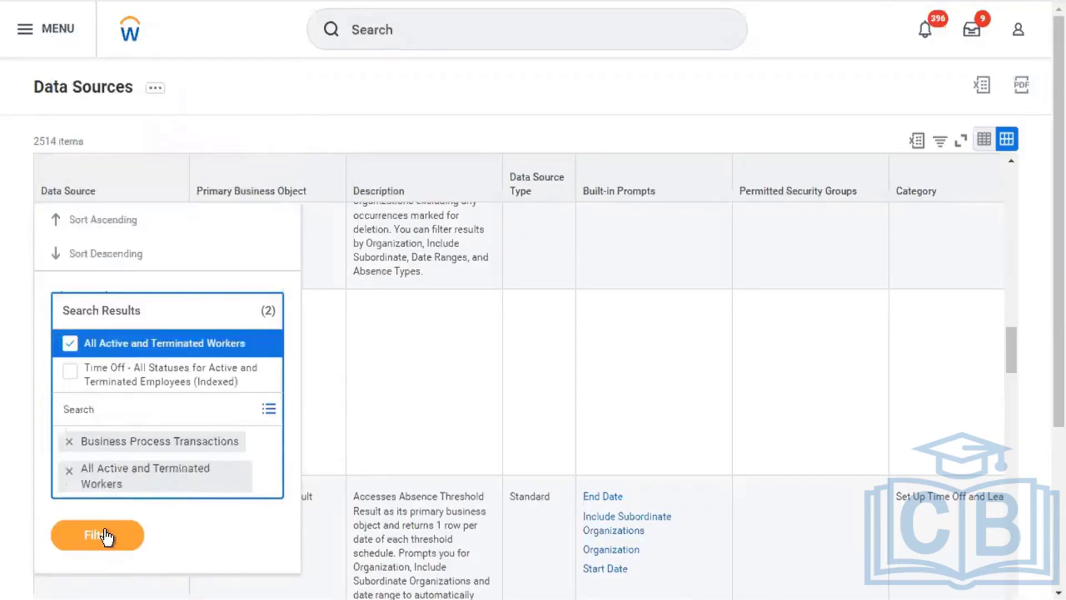
left_click(131, 502)
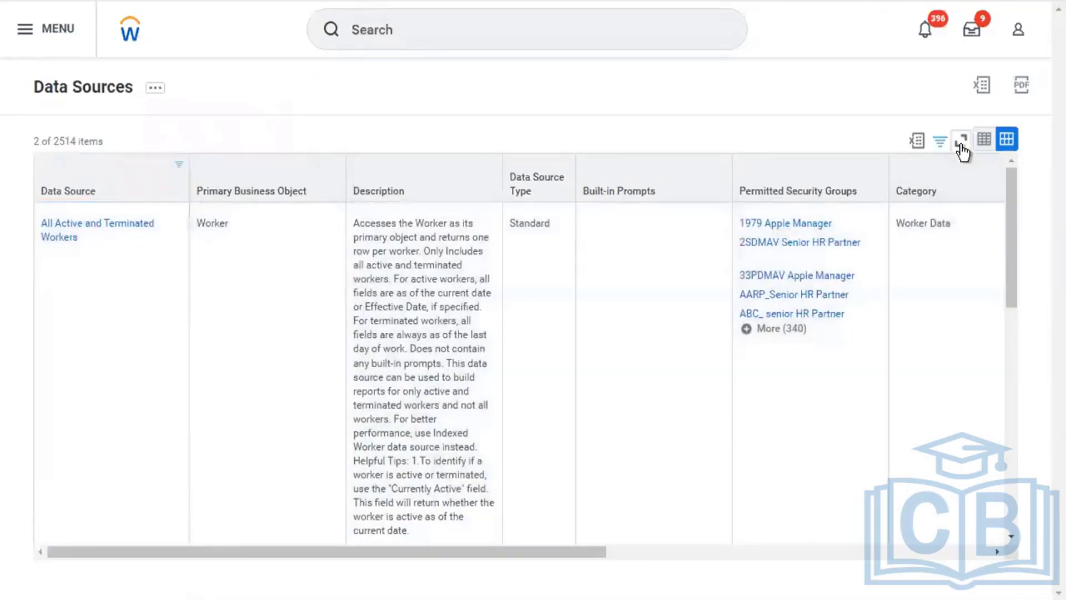
Show the filtered table full screen and compare the two data sources' primary business objects, highlighting Worker and Action Event
left_click(961, 143)
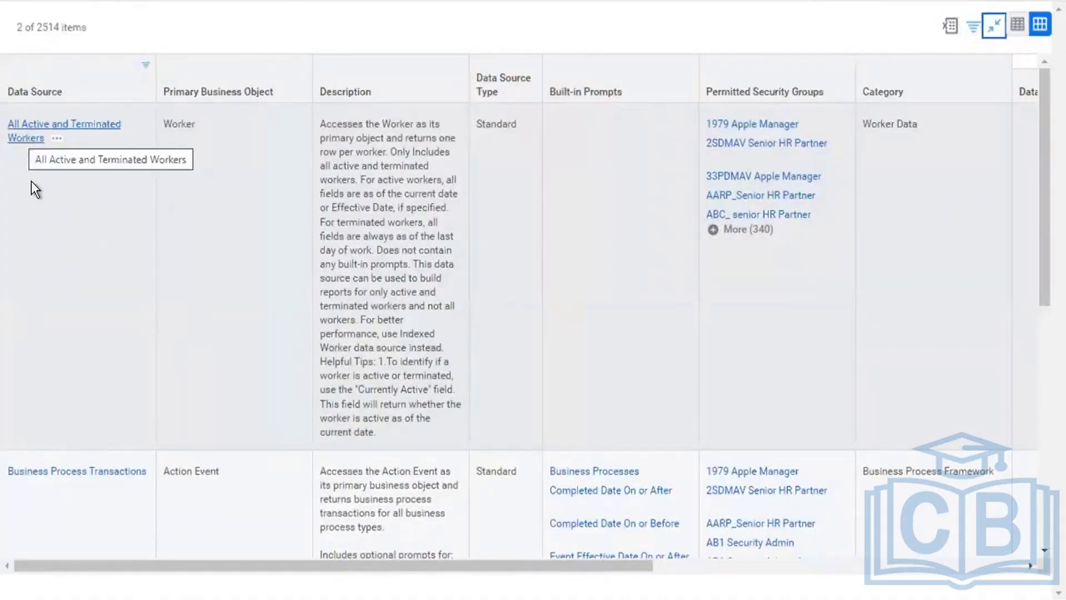
double_click(186, 118)
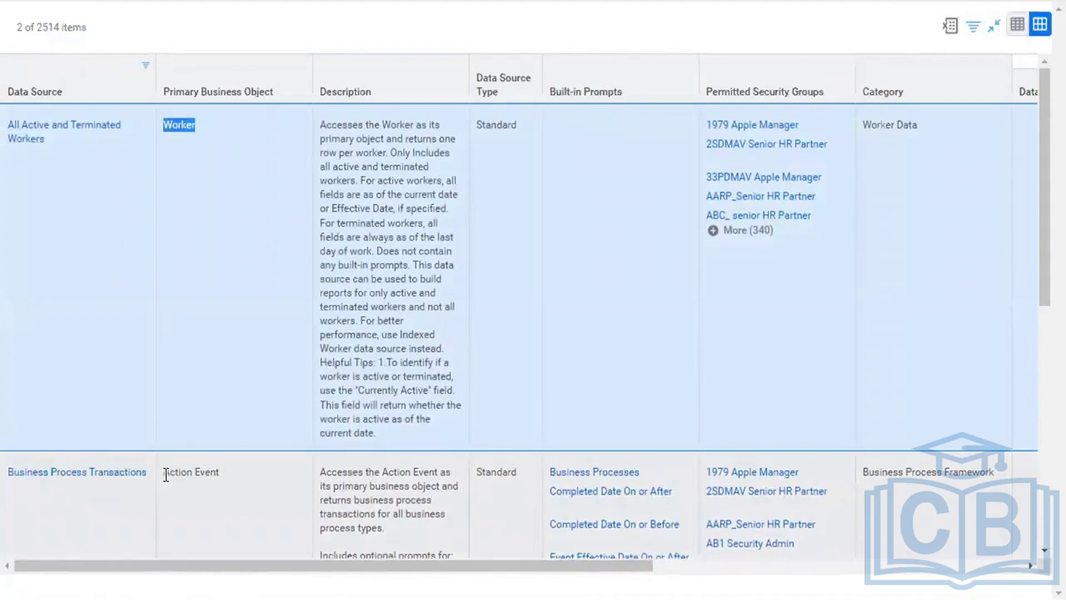
left_click_drag(166, 475, 223, 475)
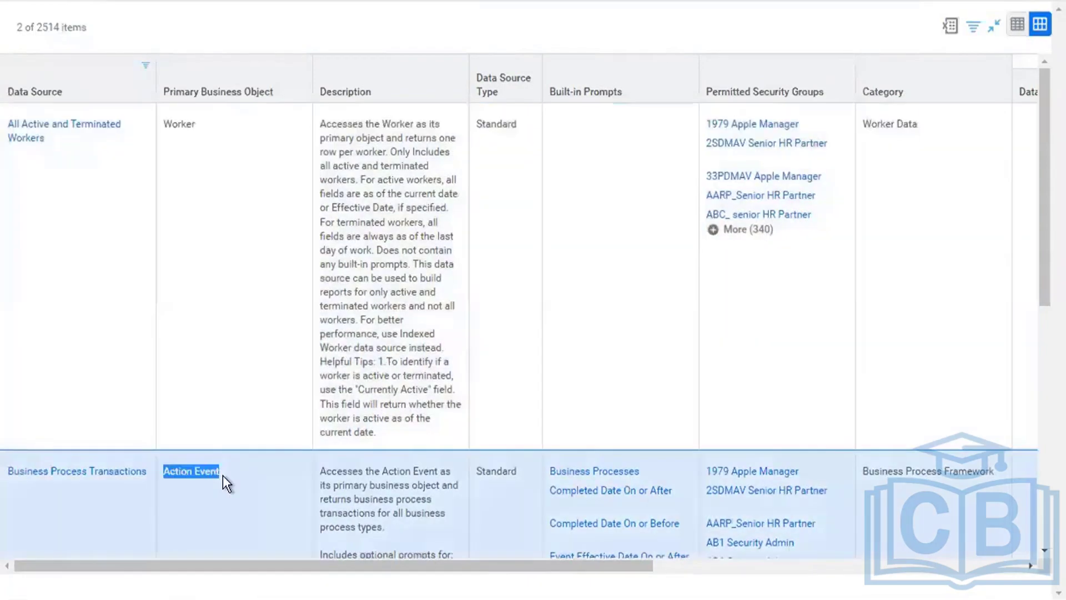
left_click(222, 475)
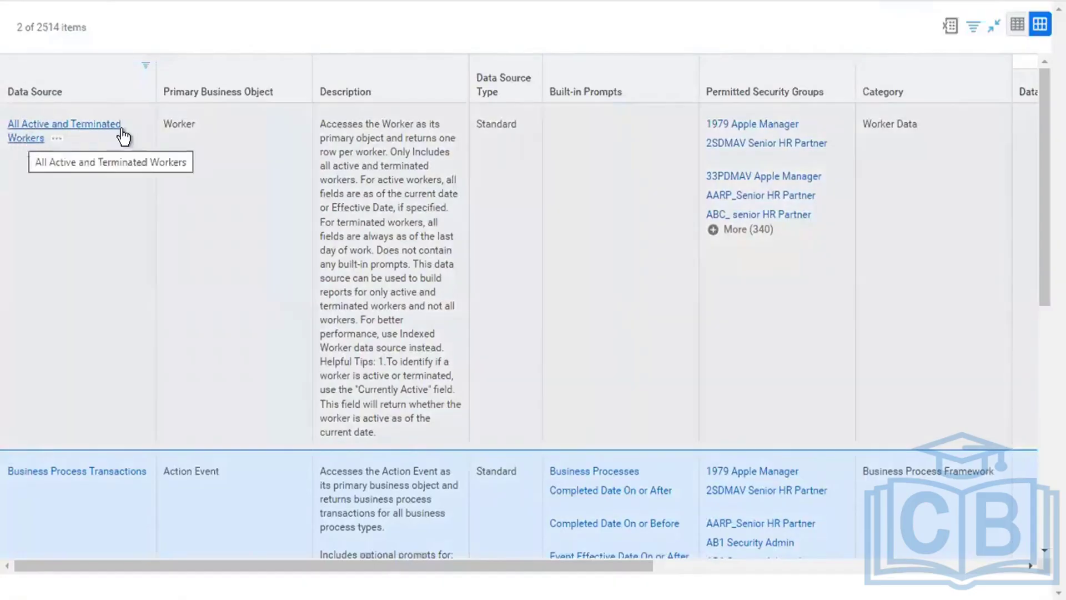
double_click(176, 125)
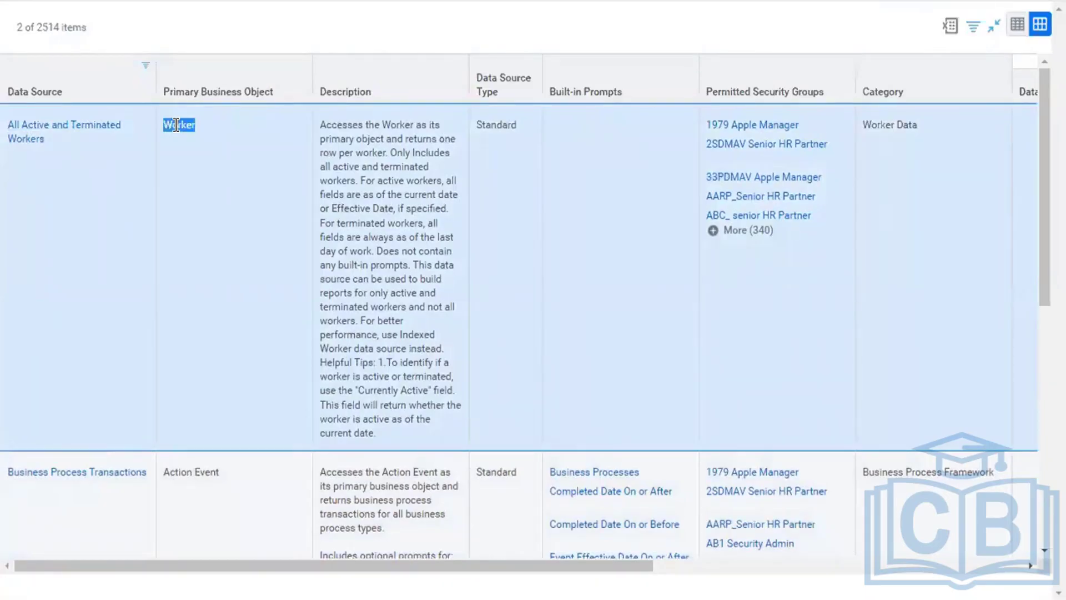
left_click_drag(162, 470, 247, 478)
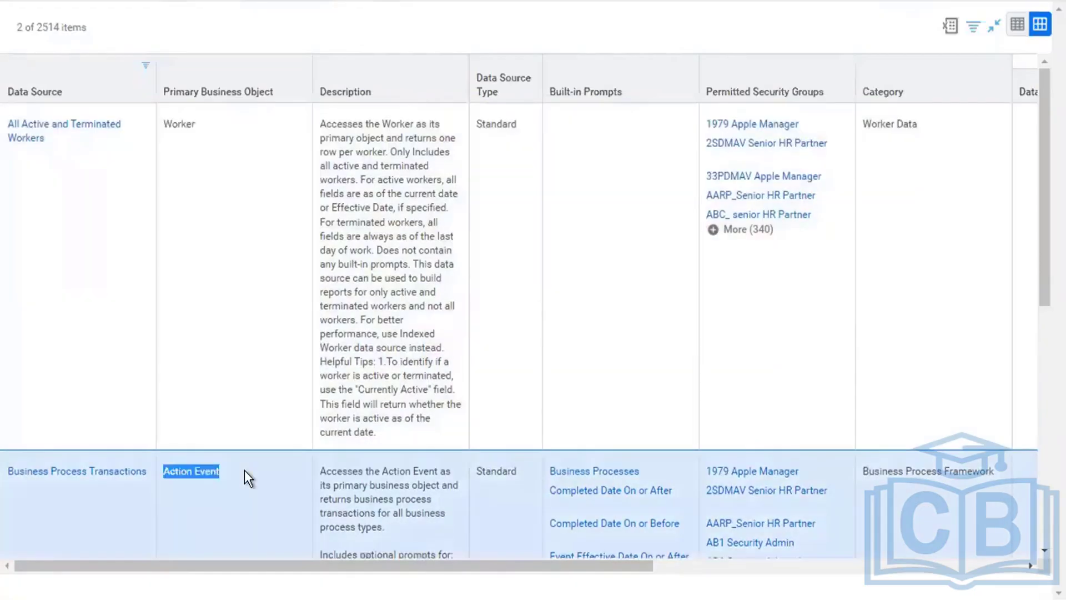
left_click(244, 470)
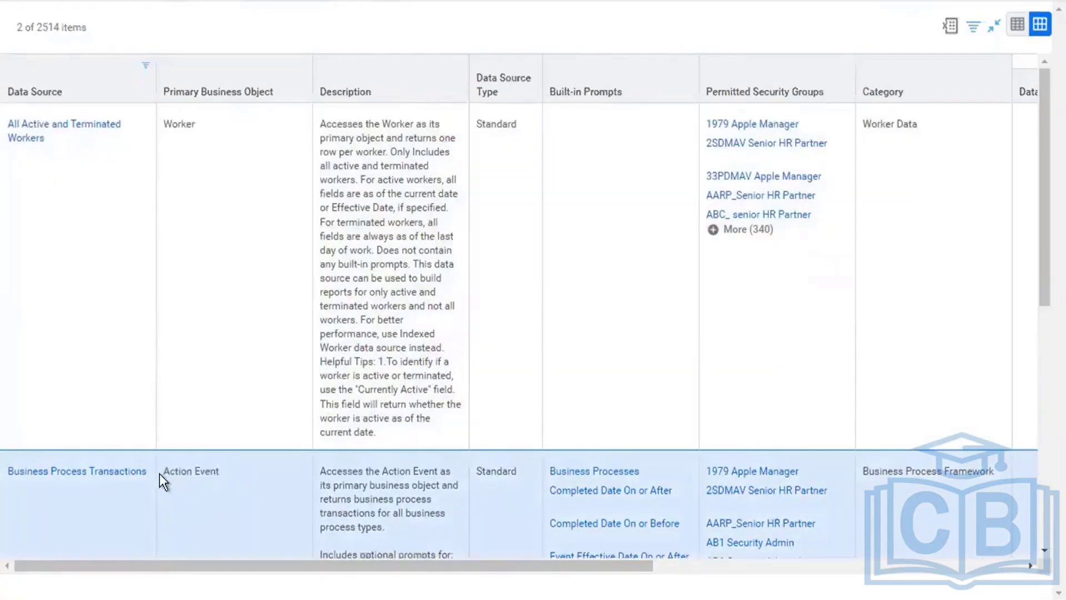
Highlight the Action Event object of Business Process Transactions again, followed by the Worker object of All Active and Terminated Workers
triple_click(225, 471)
left_click(244, 525)
mouse_move(112, 480)
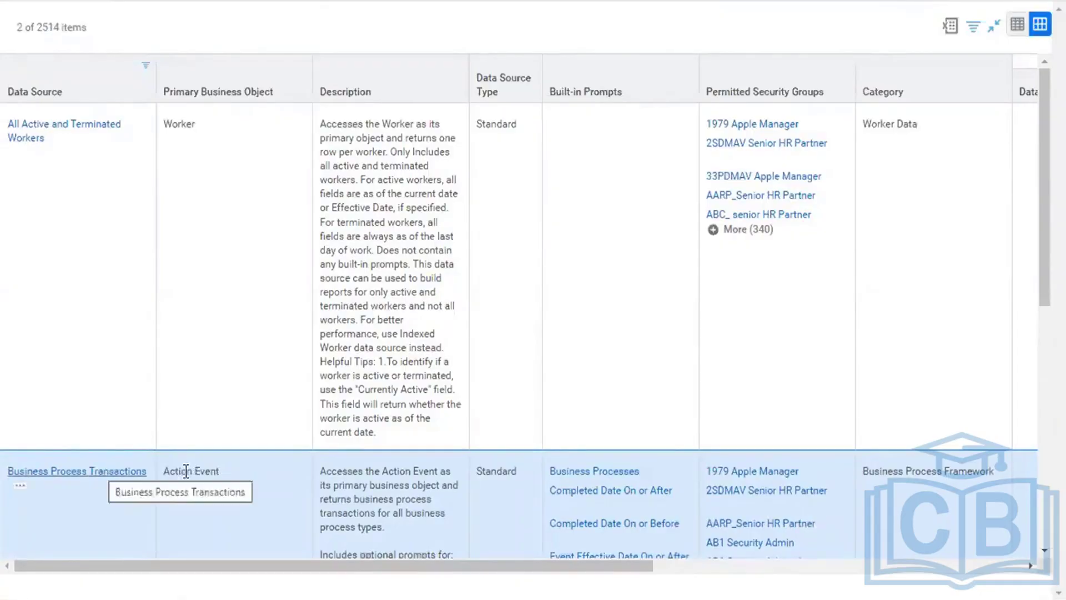
left_click_drag(162, 470, 241, 472)
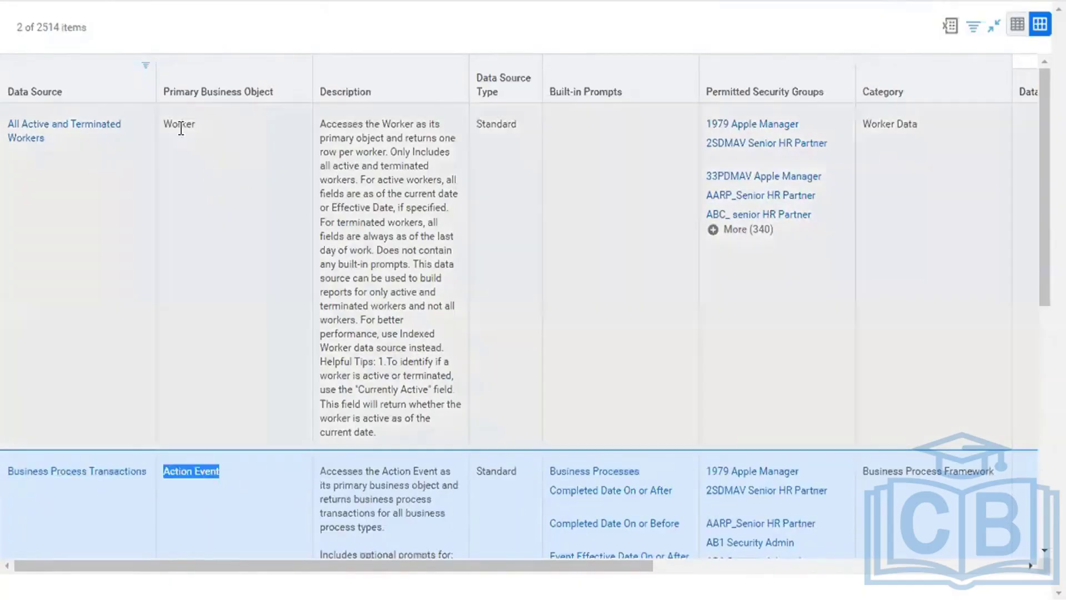
double_click(179, 127)
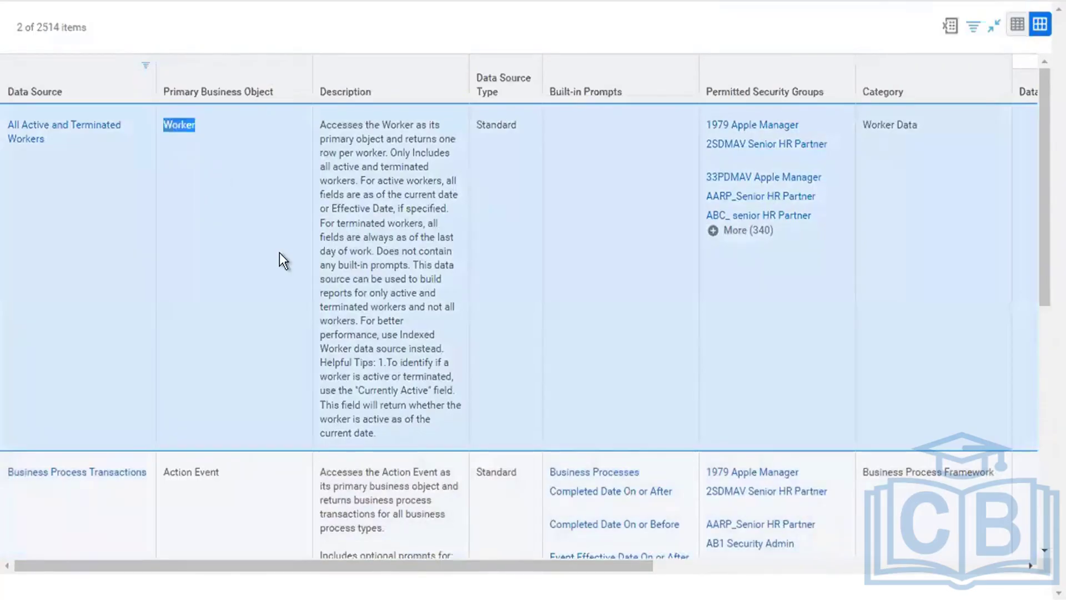
left_click(259, 317)
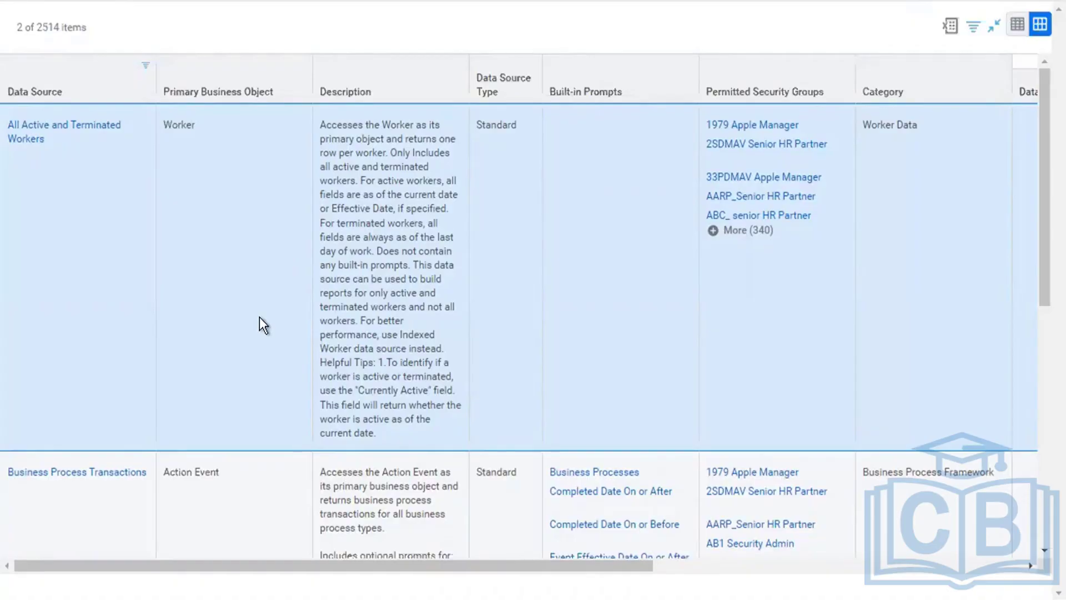
double_click(181, 128)
left_click(181, 128)
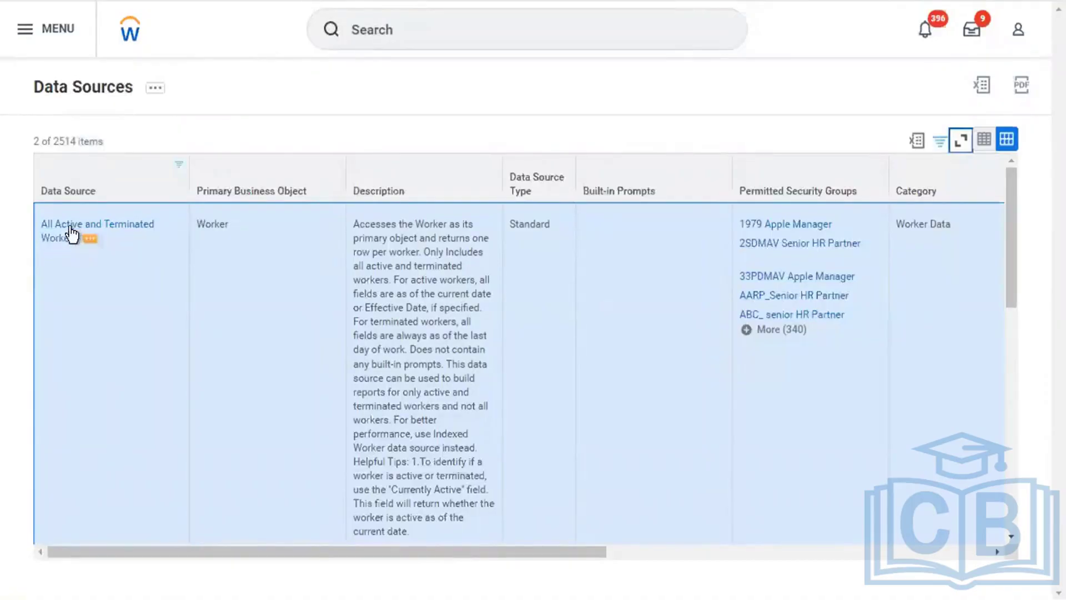
Open the Business Process Transactions data source in a new tab and decline restoring the last session
scroll(99, 251, "down", 10)
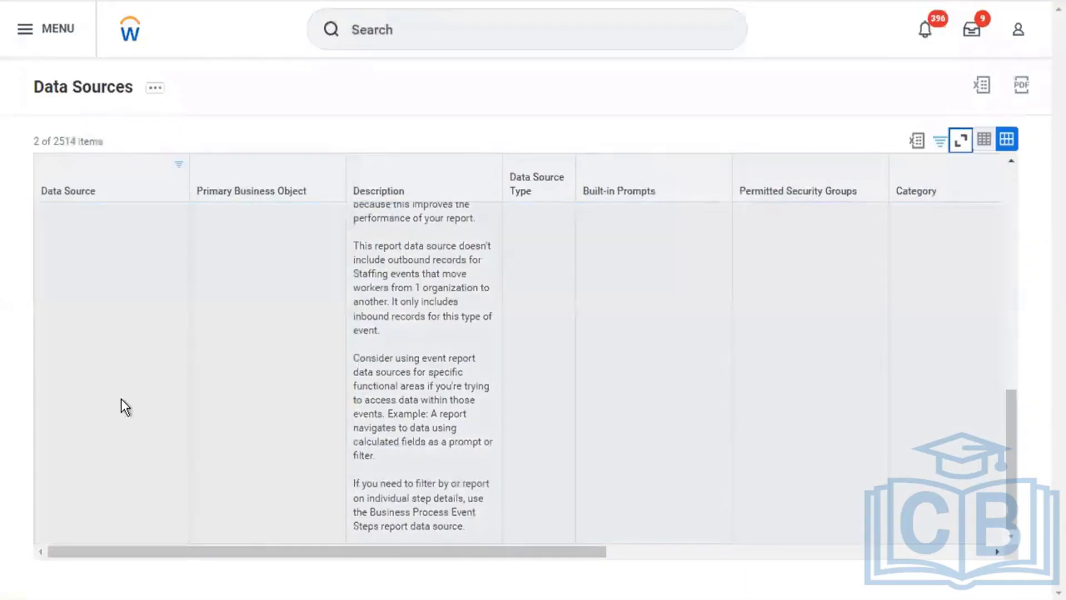
scroll(121, 398, "up", 3)
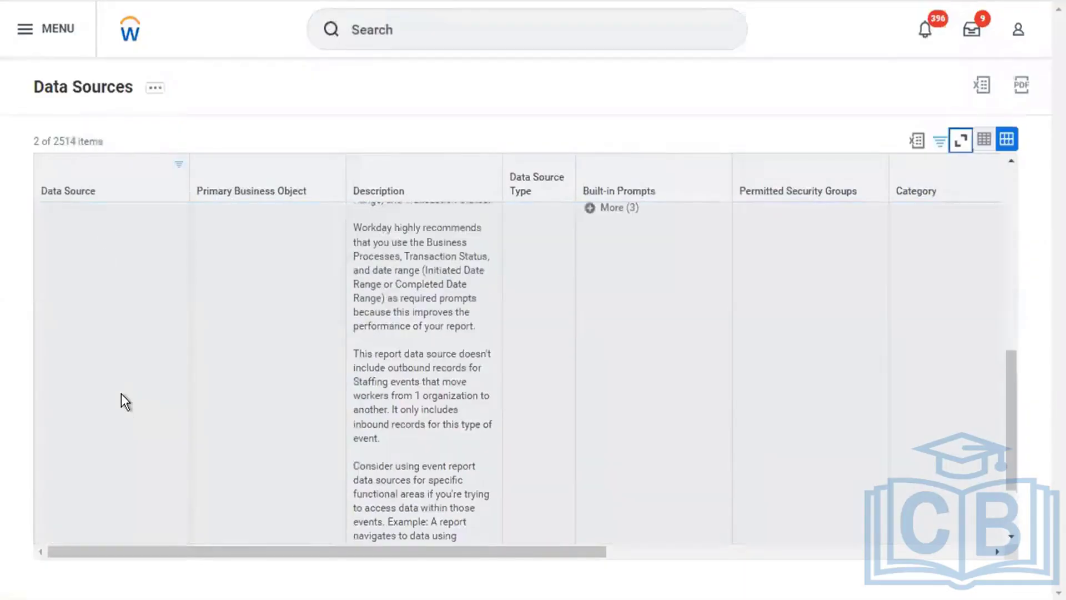
left_click(121, 393)
scroll(121, 393, "up", 2)
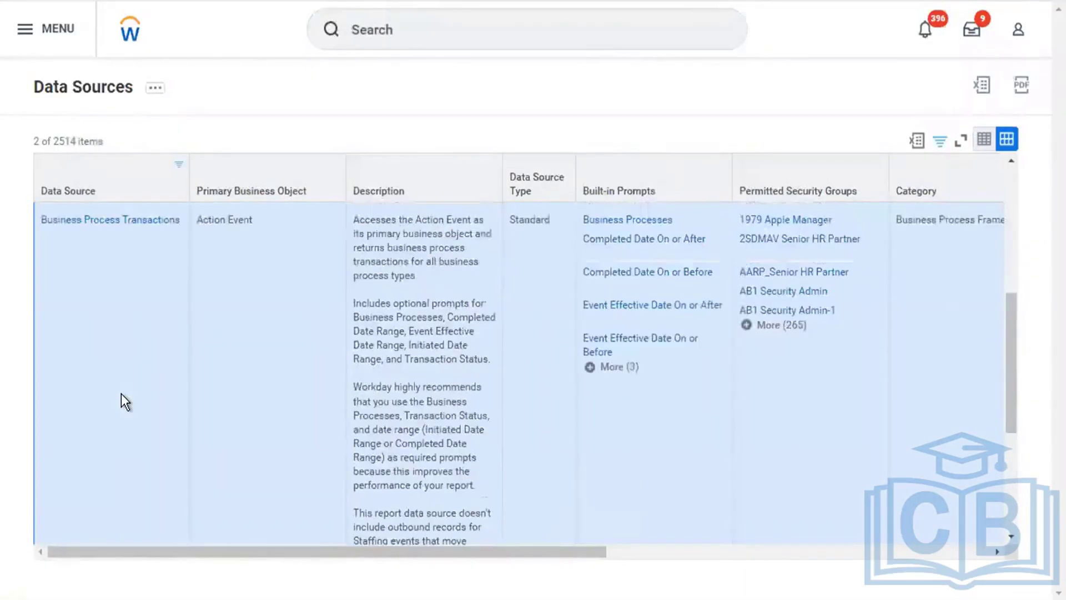
scroll(120, 383, "up", 1)
right_click(104, 263)
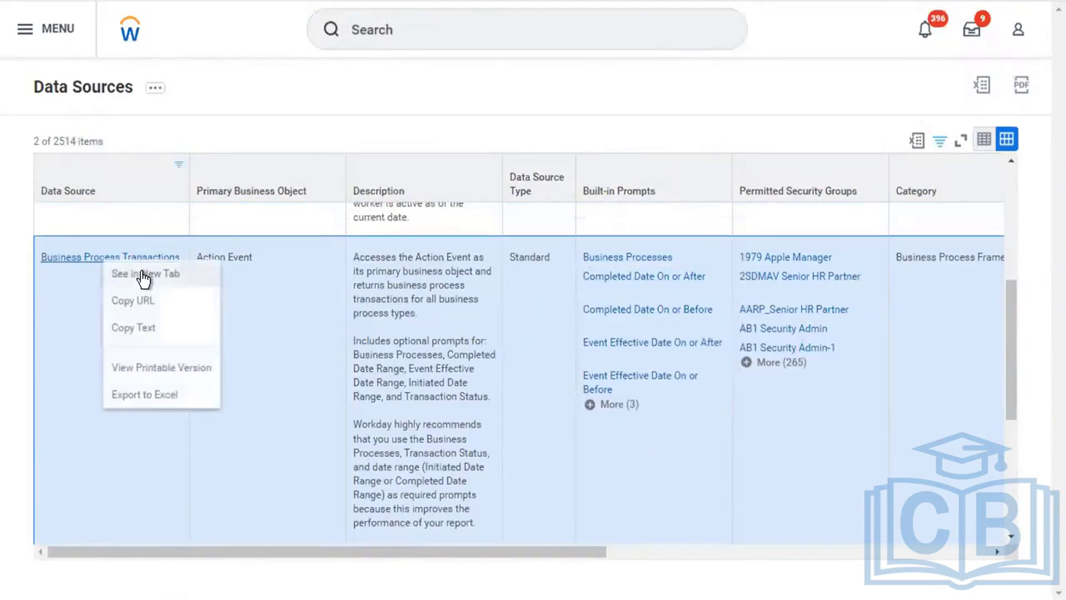
left_click(142, 272)
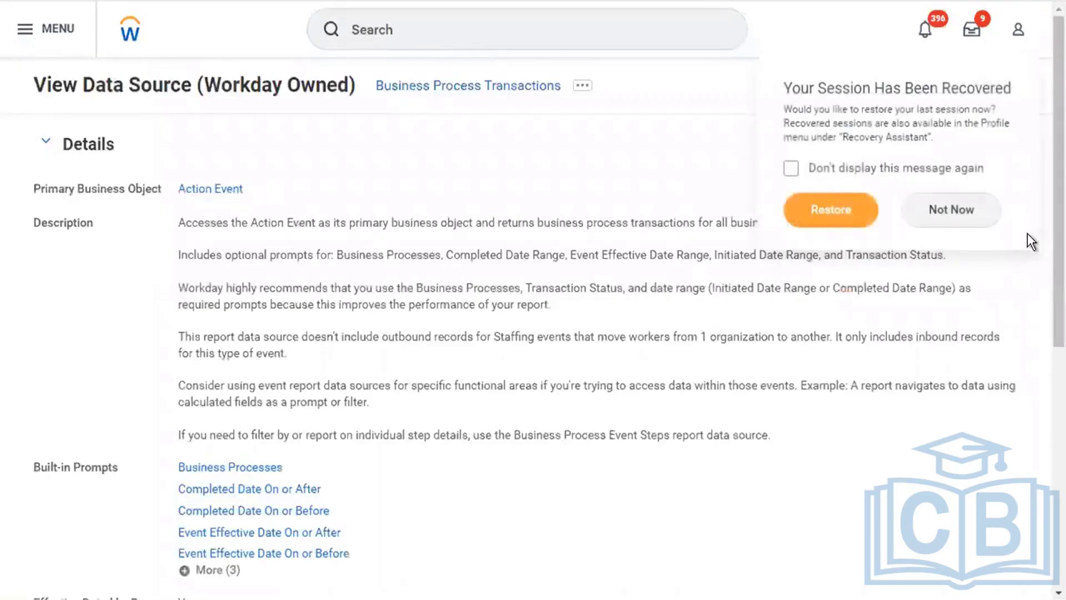
left_click(951, 212)
Review the Business Process Transactions data source's fields, description, built-in prompts and security groups
scroll(958, 224, "down", 15)
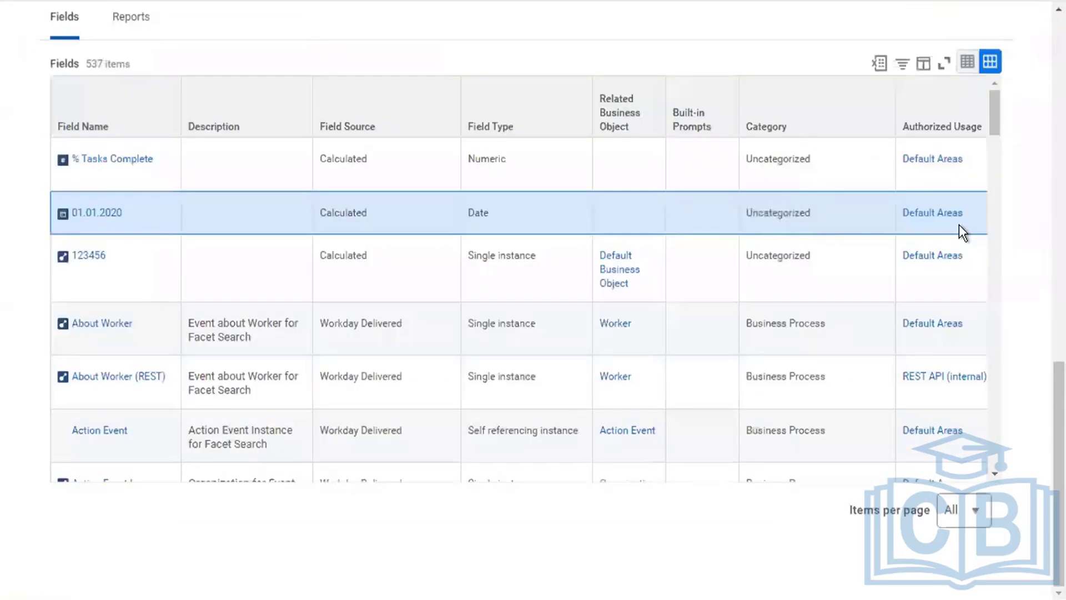
scroll(604, 38, "up", 12)
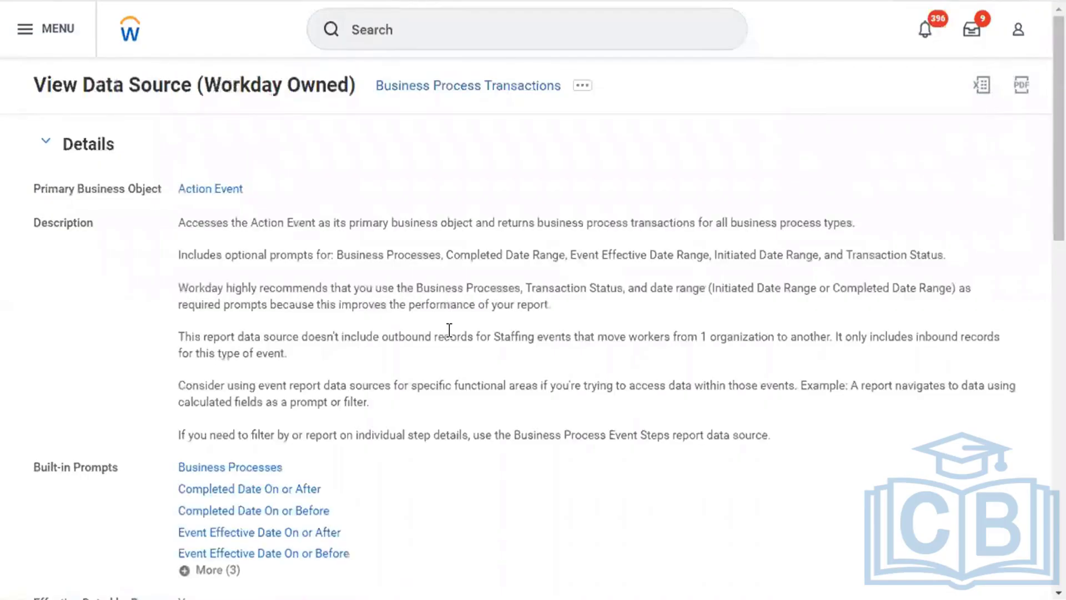
scroll(449, 329, "down", 4)
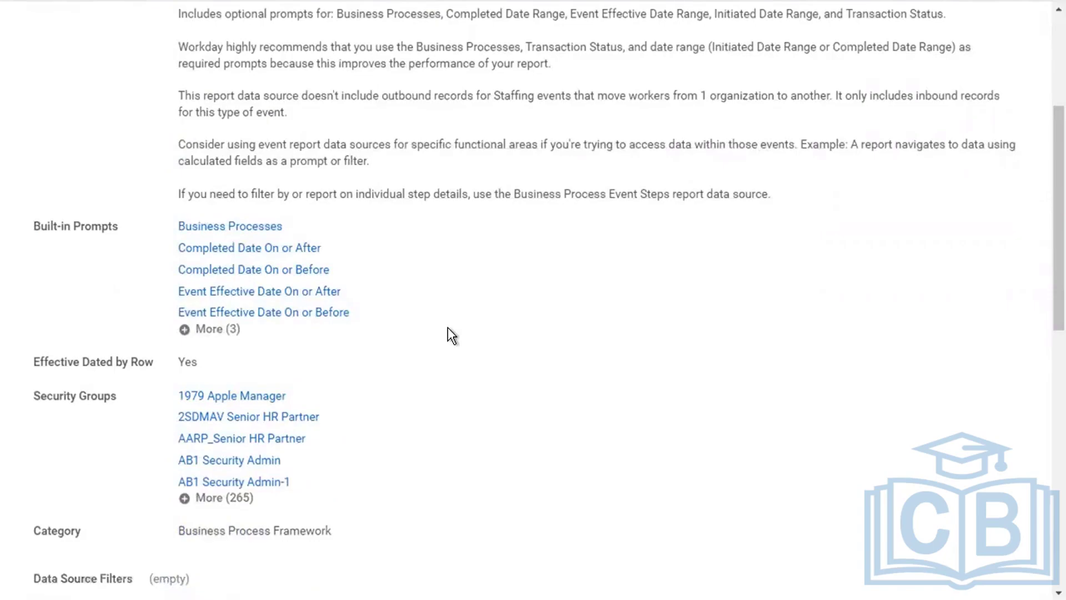
scroll(448, 328, "down", 1)
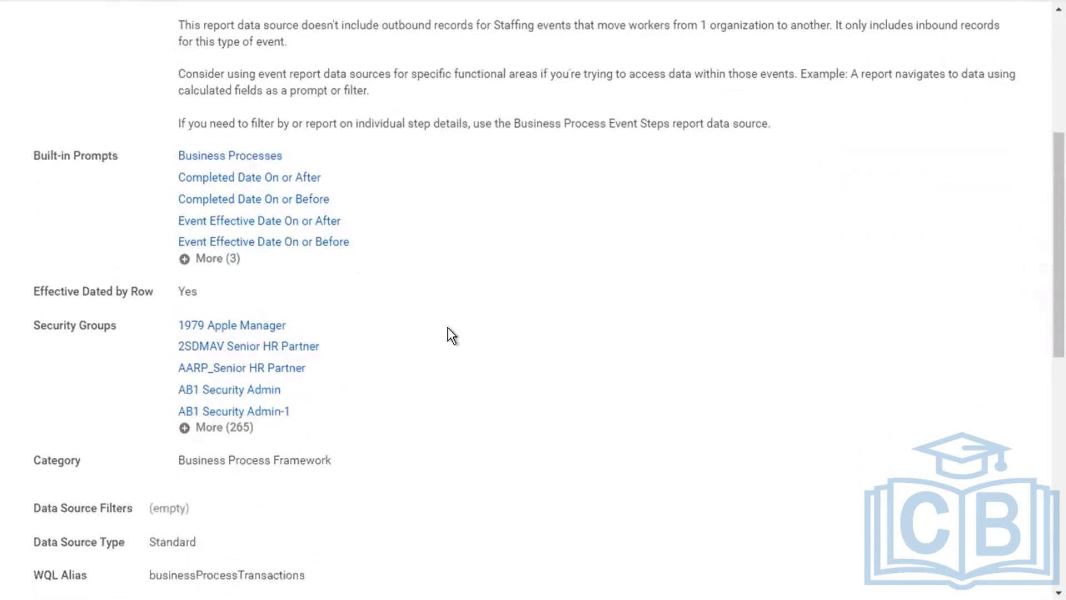
scroll(448, 328, "down", 3)
scroll(448, 328, "down", 1)
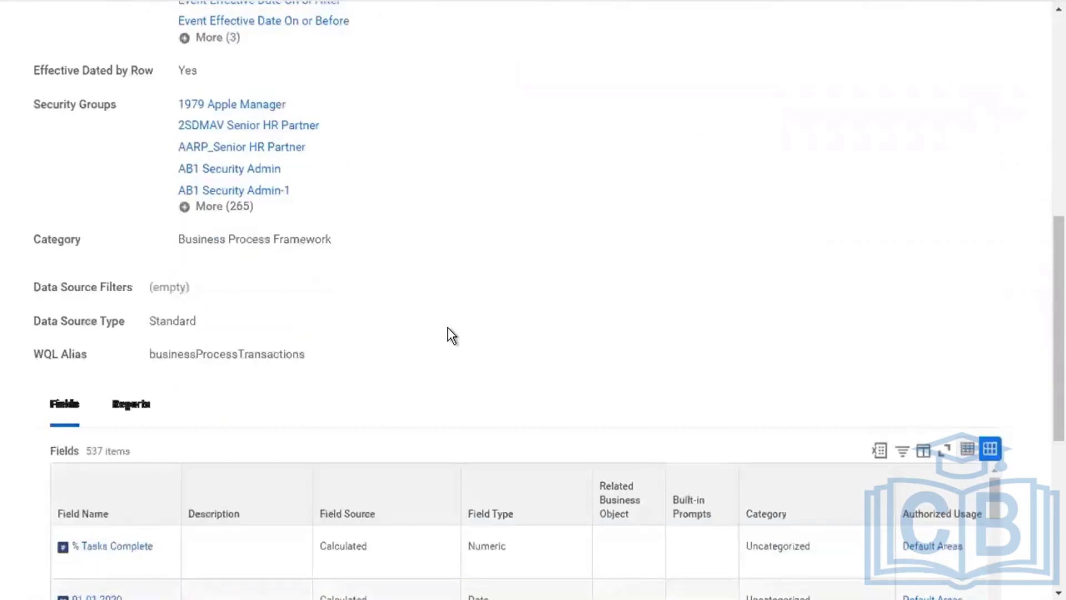
Review the standard reports based on Business Process Transactions and return to the filtered Data Sources list
scroll(405, 357, "down", 1)
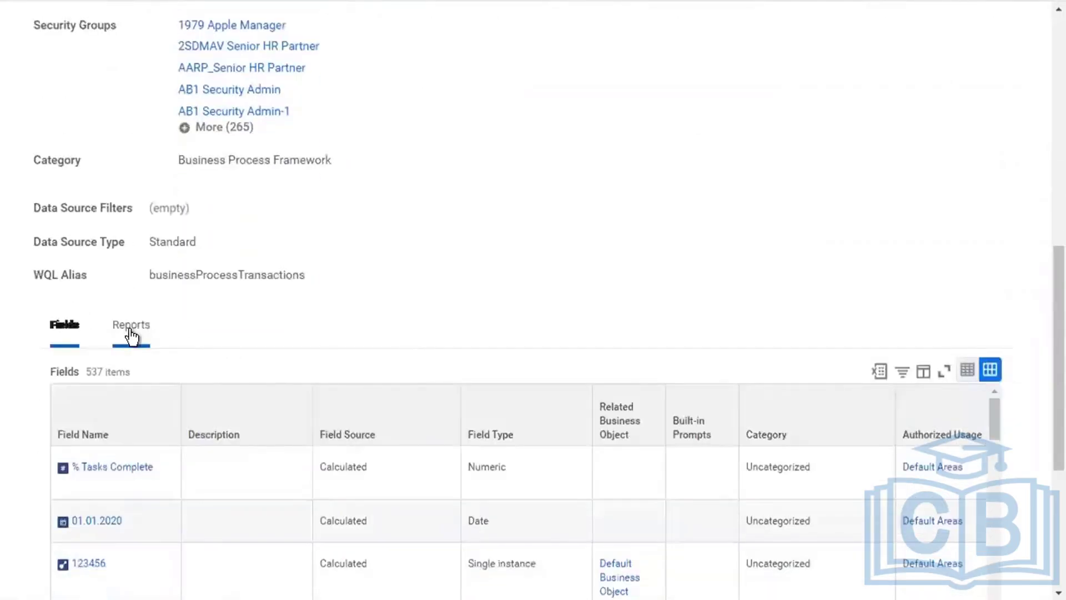
scroll(354, 362, "down", 3)
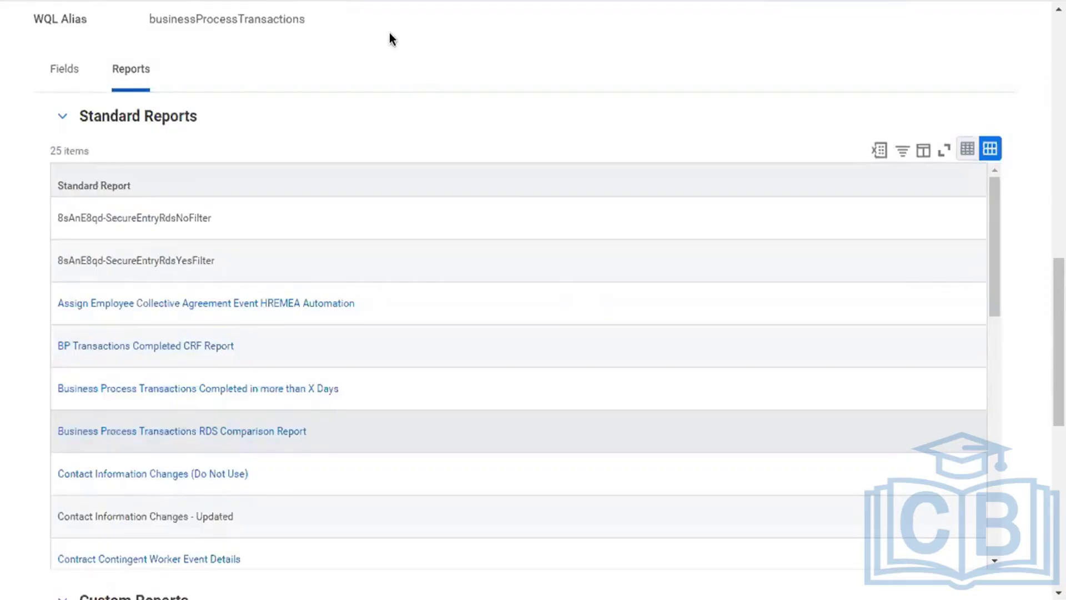
scroll(389, 34, "up", 10)
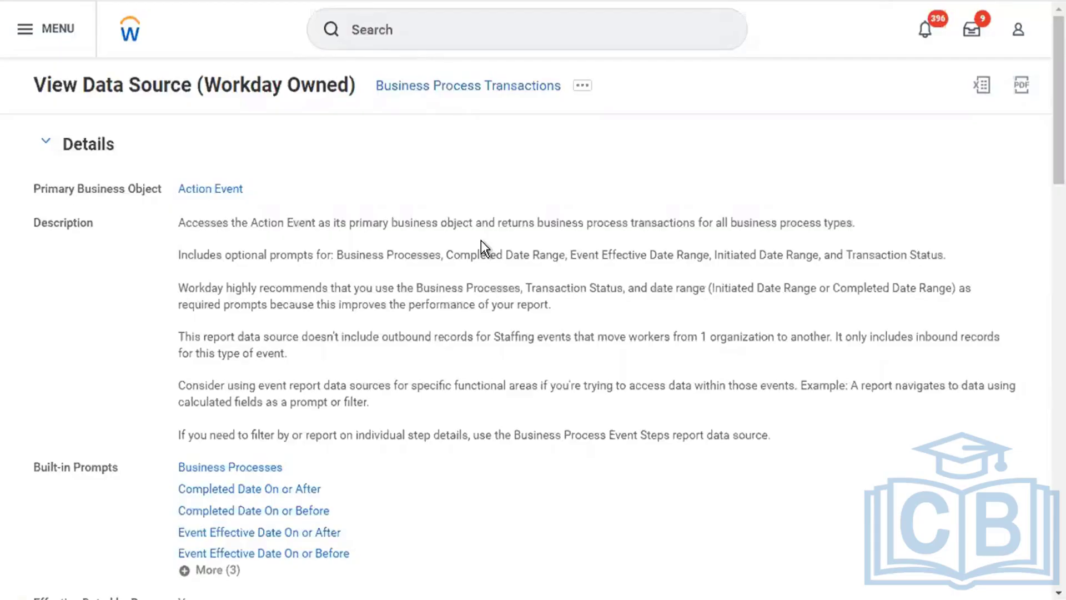
key("alt+Left")
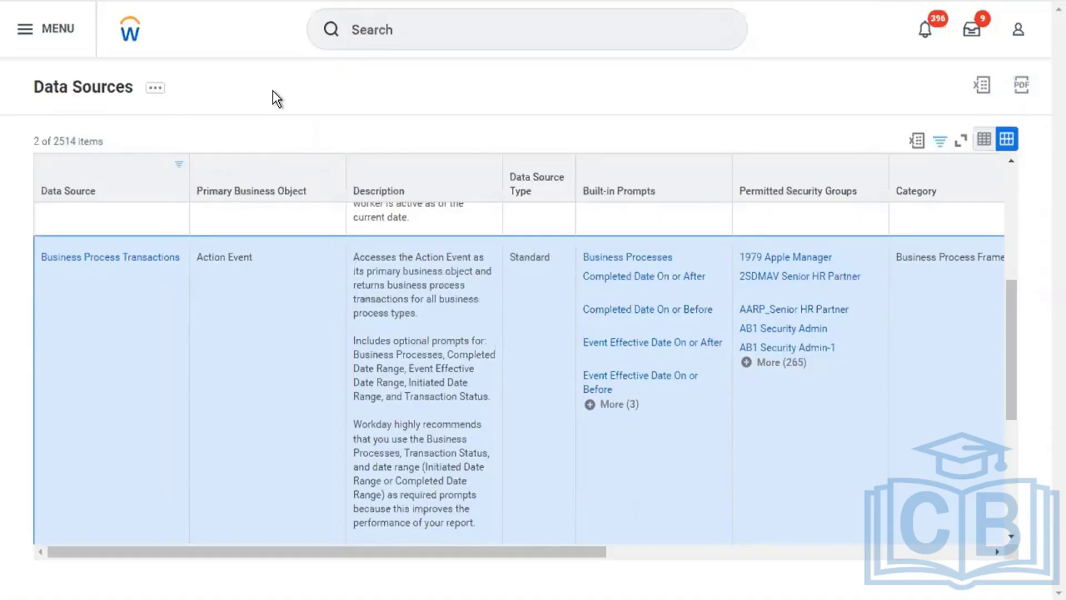
scroll(324, 338, "up", 5)
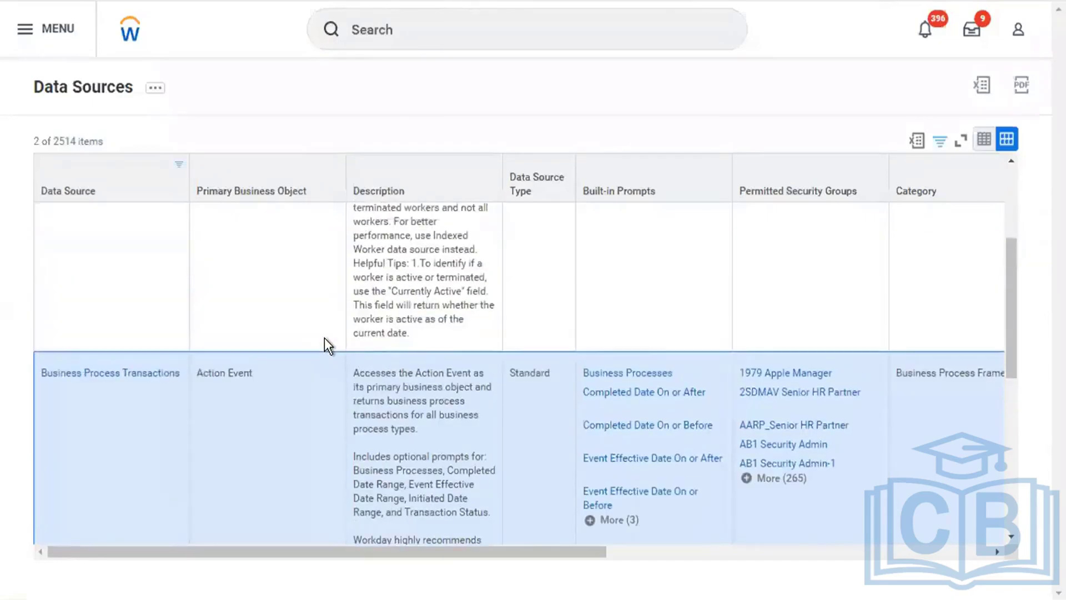